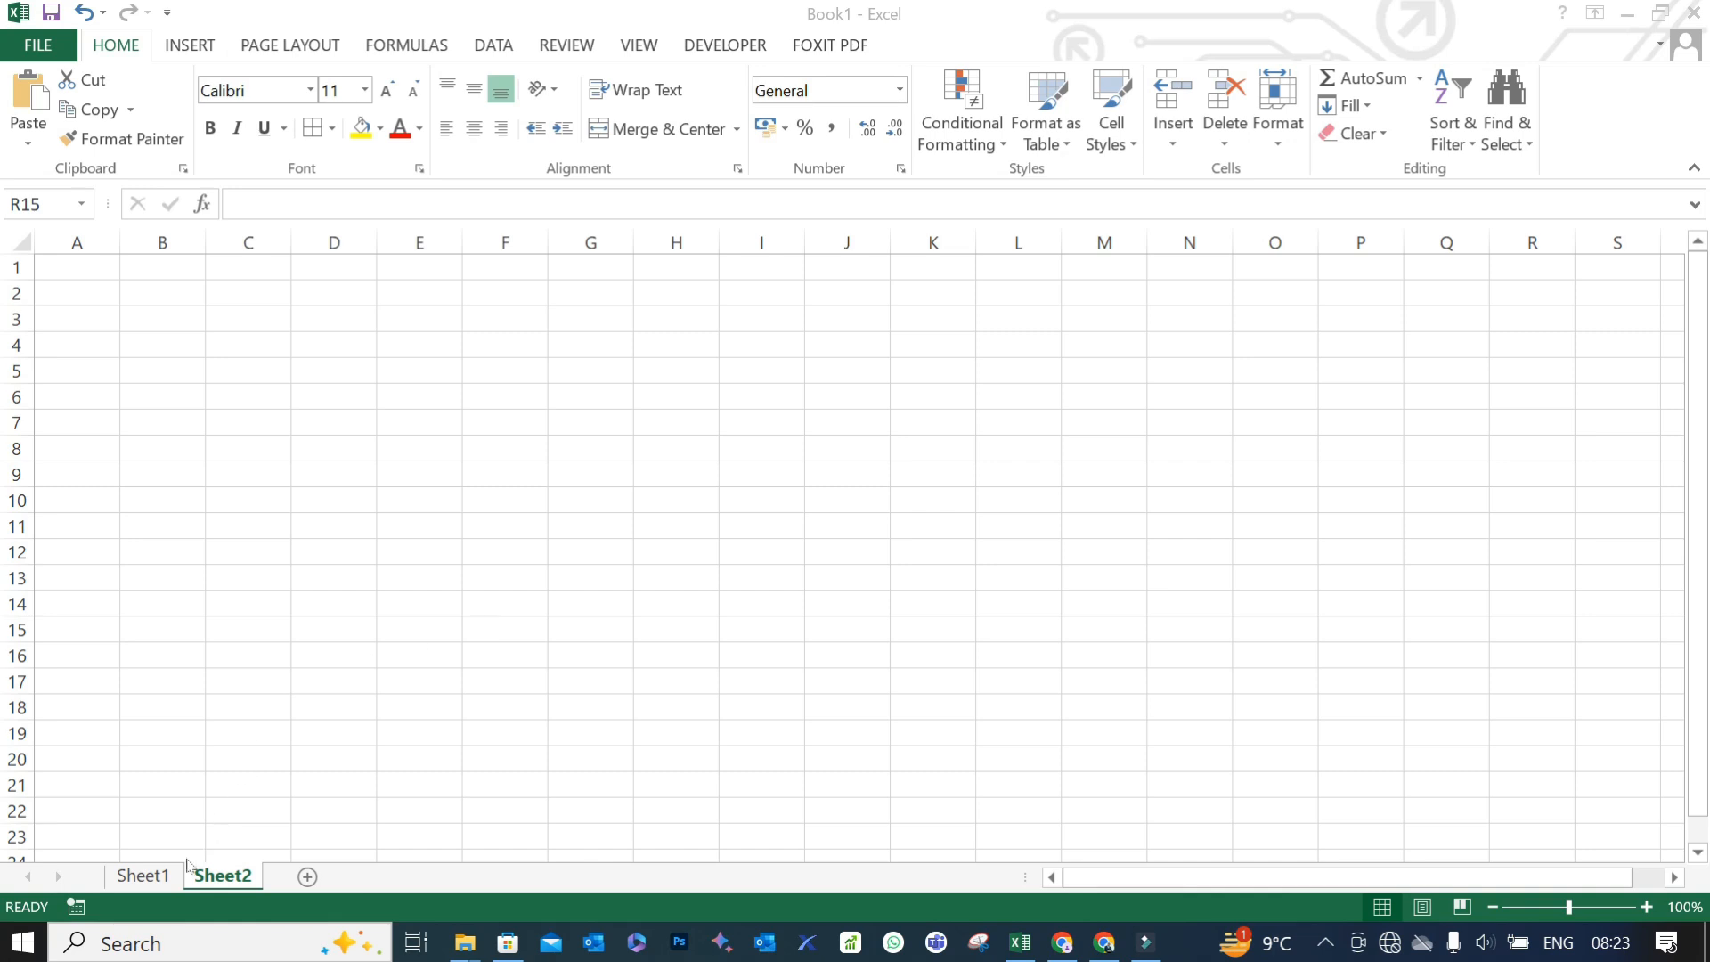
- On Sheet1, enter the label "Total Number of Eggs" in A9 and fit column A's width to it
{"action": "left_click", "coordinate": [154, 880]}
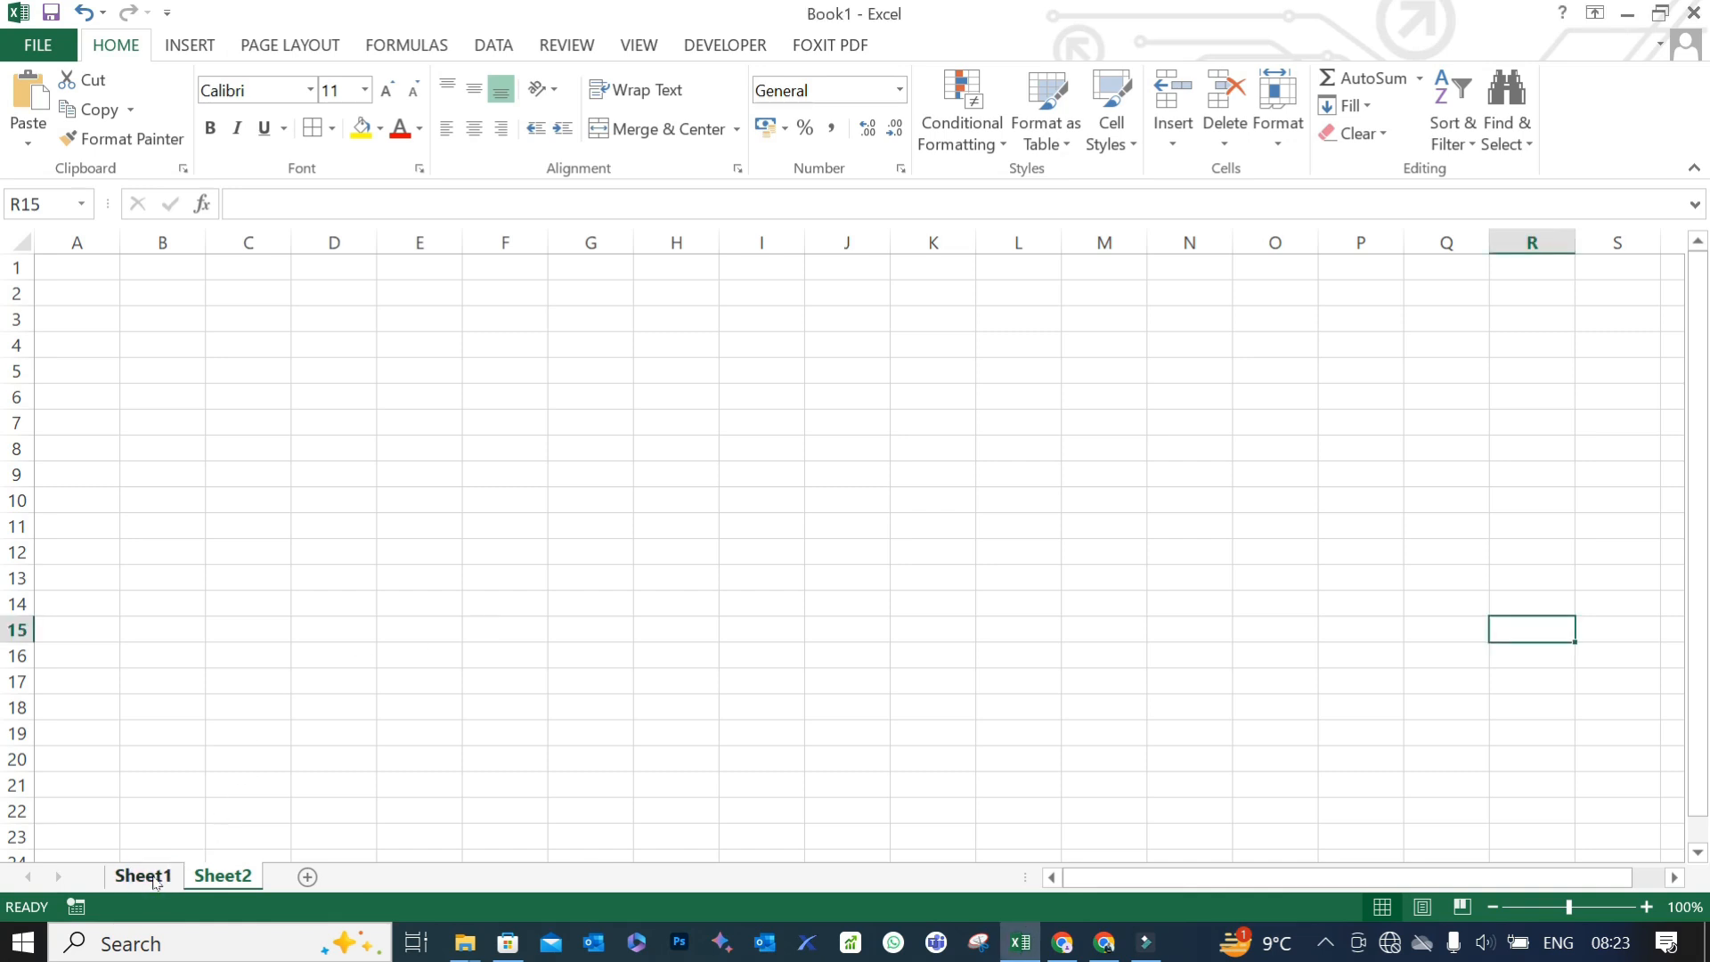
{"action": "left_click", "coordinate": [153, 880]}
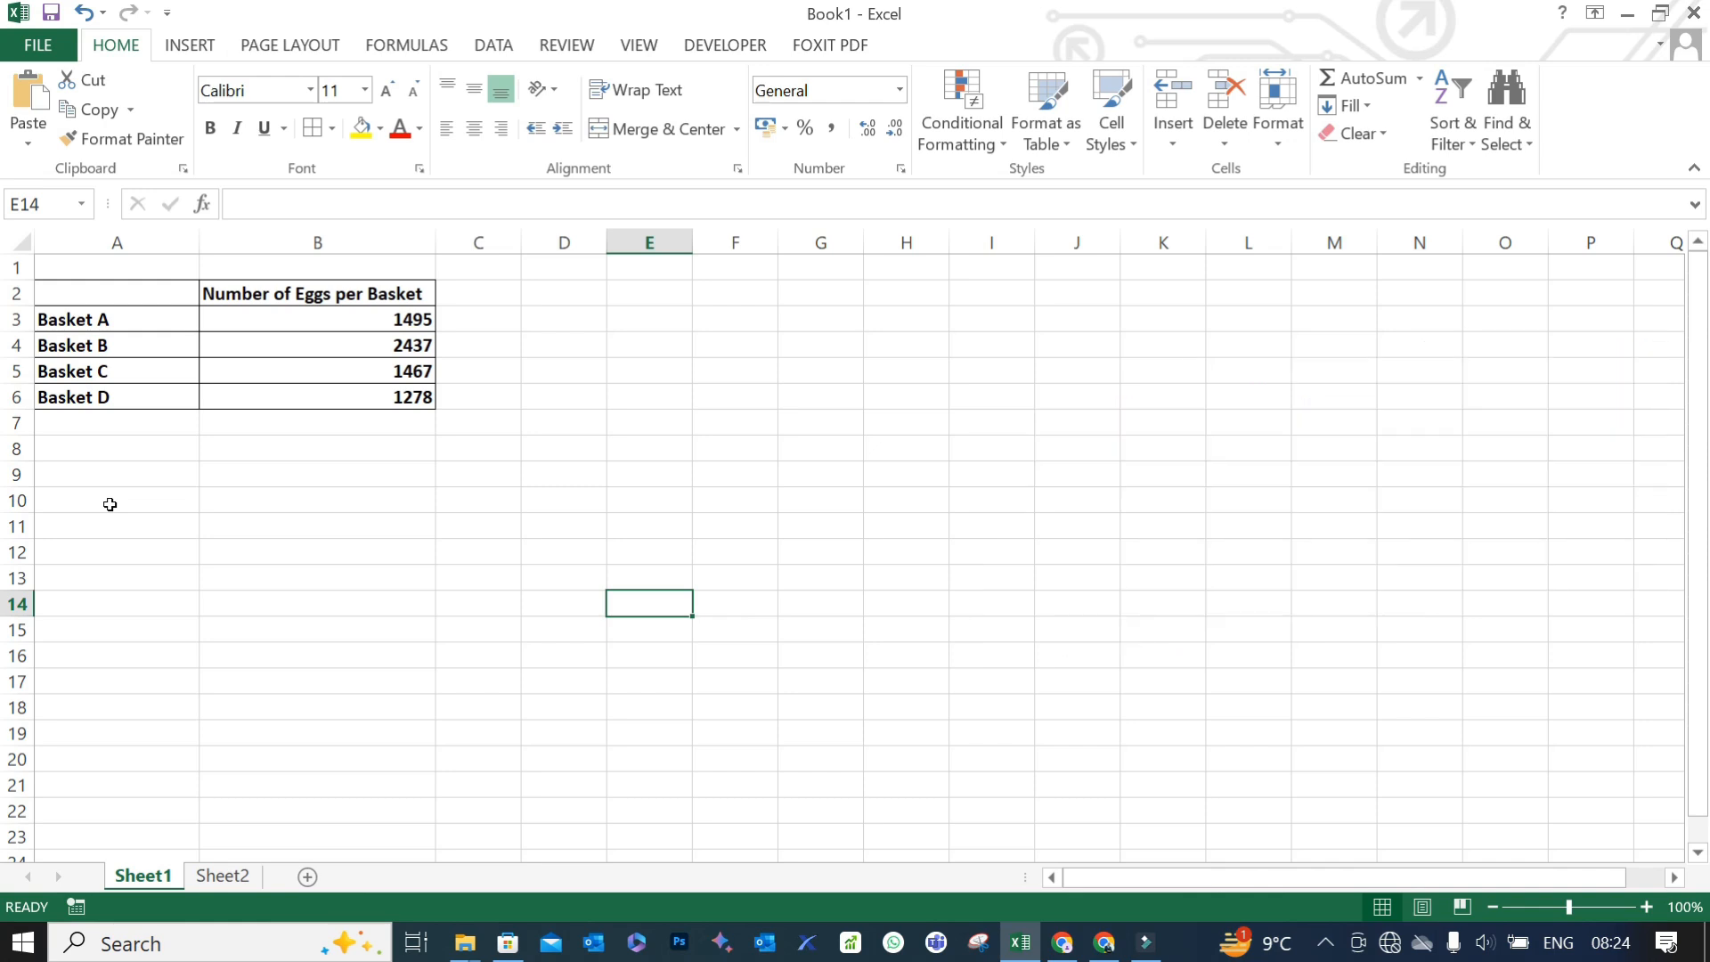
{"action": "left_click", "coordinate": [144, 473]}
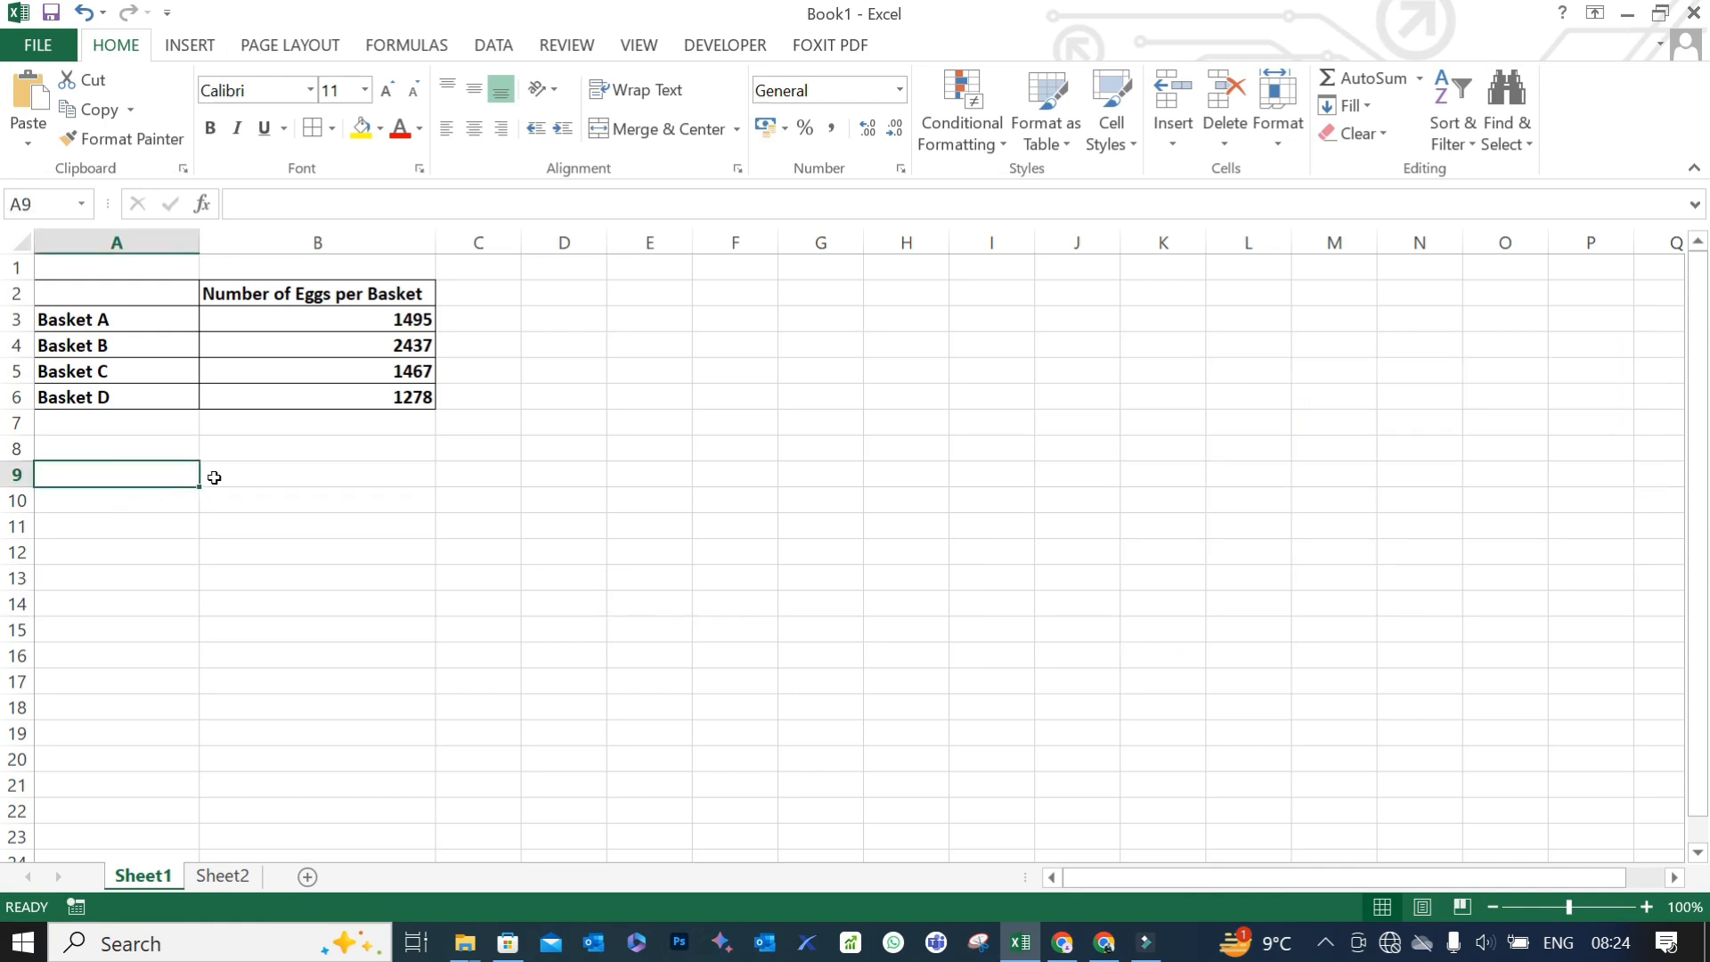
{"action": "type", "text": "Toatl"}
{"action": "key", "text": "BackSpace"}
{"action": "key", "text": "BackSpace"}
{"action": "key", "text": "BackSpace"}
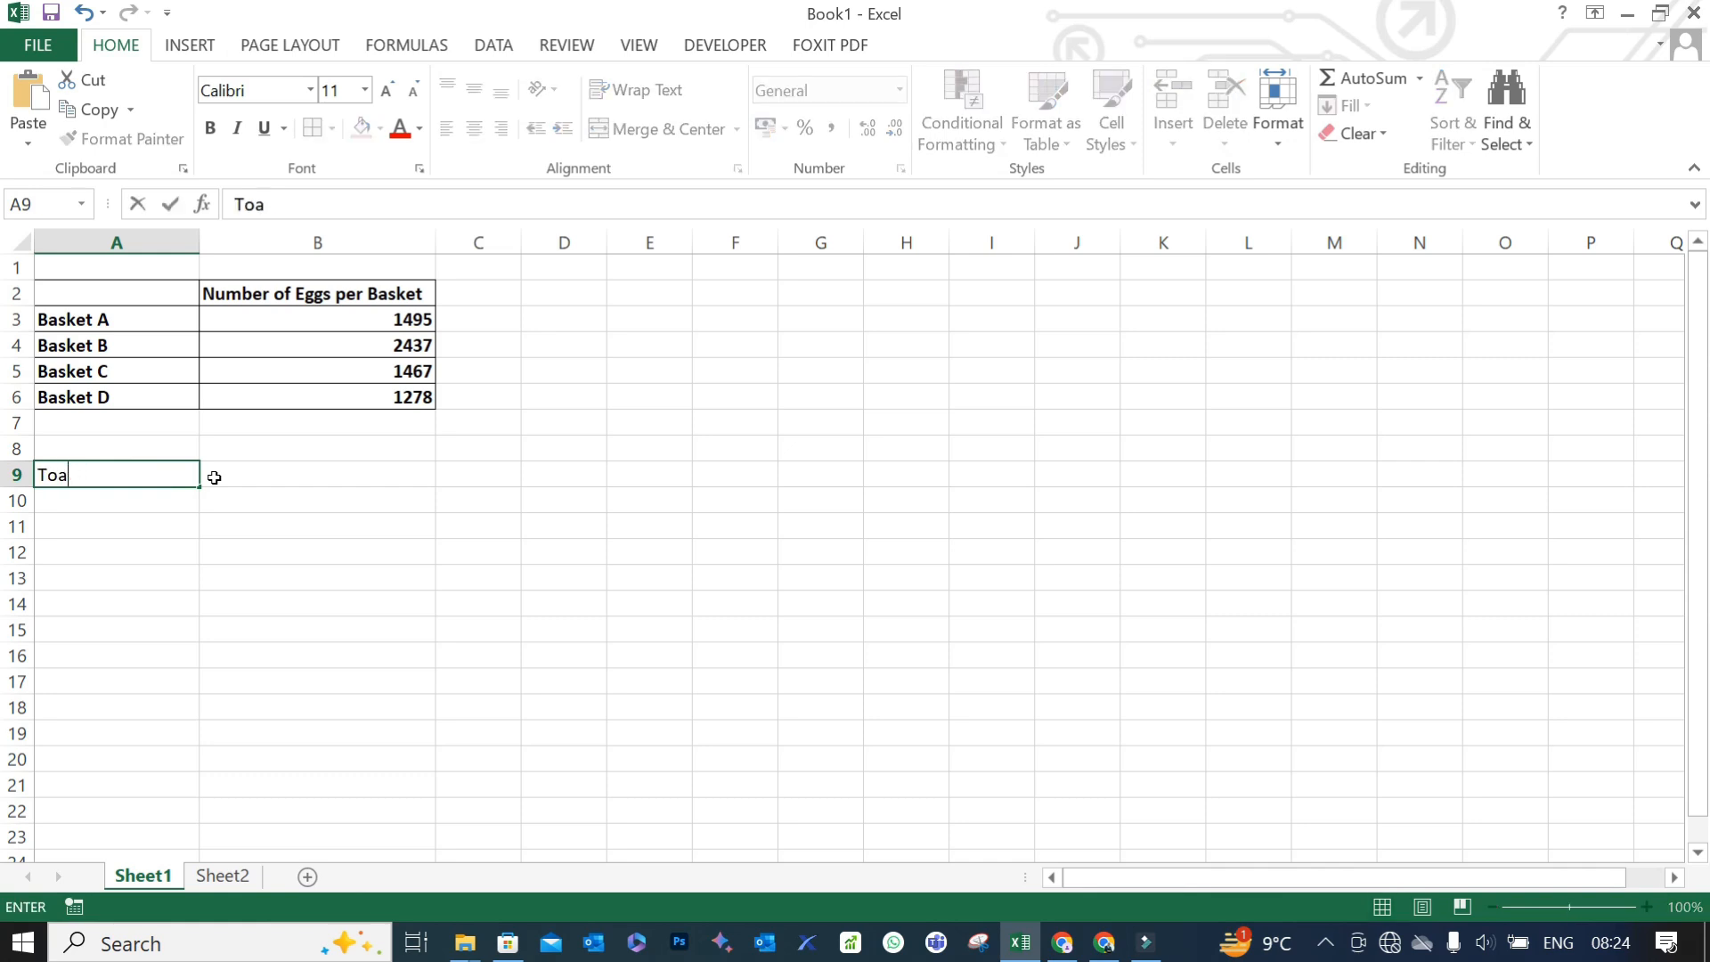
{"action": "type", "text": "tal Number of "}
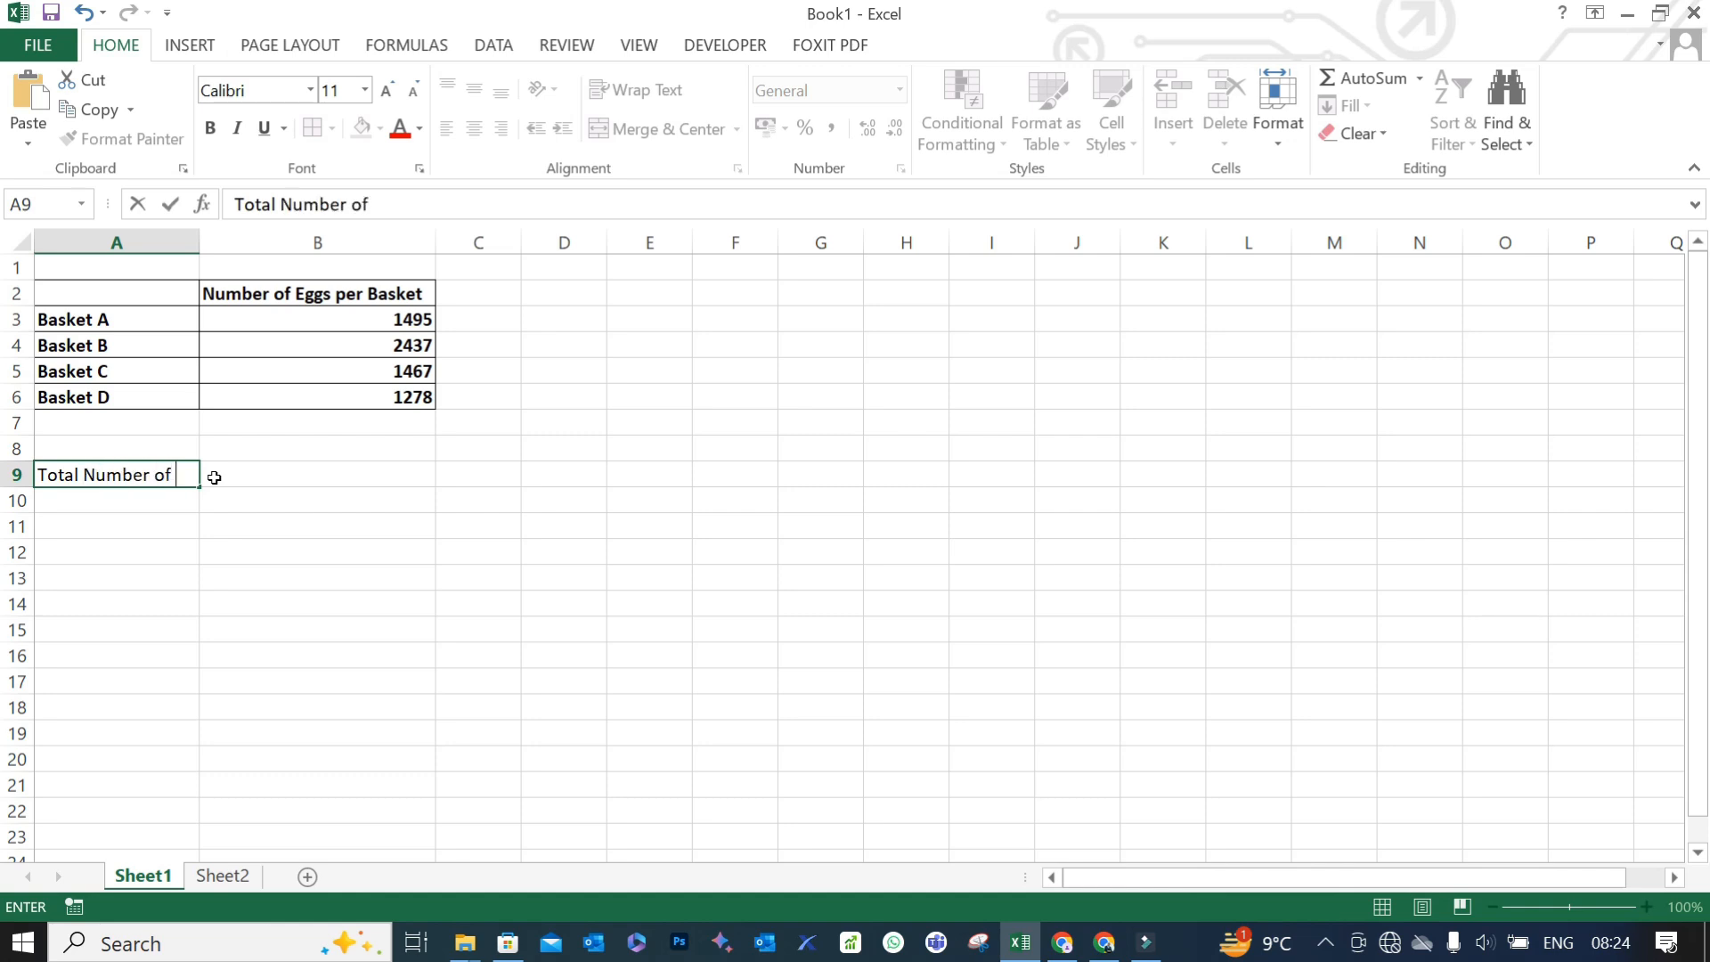
{"action": "type", "text": "Eggs"}
{"action": "left_click", "coordinate": [213, 477]}
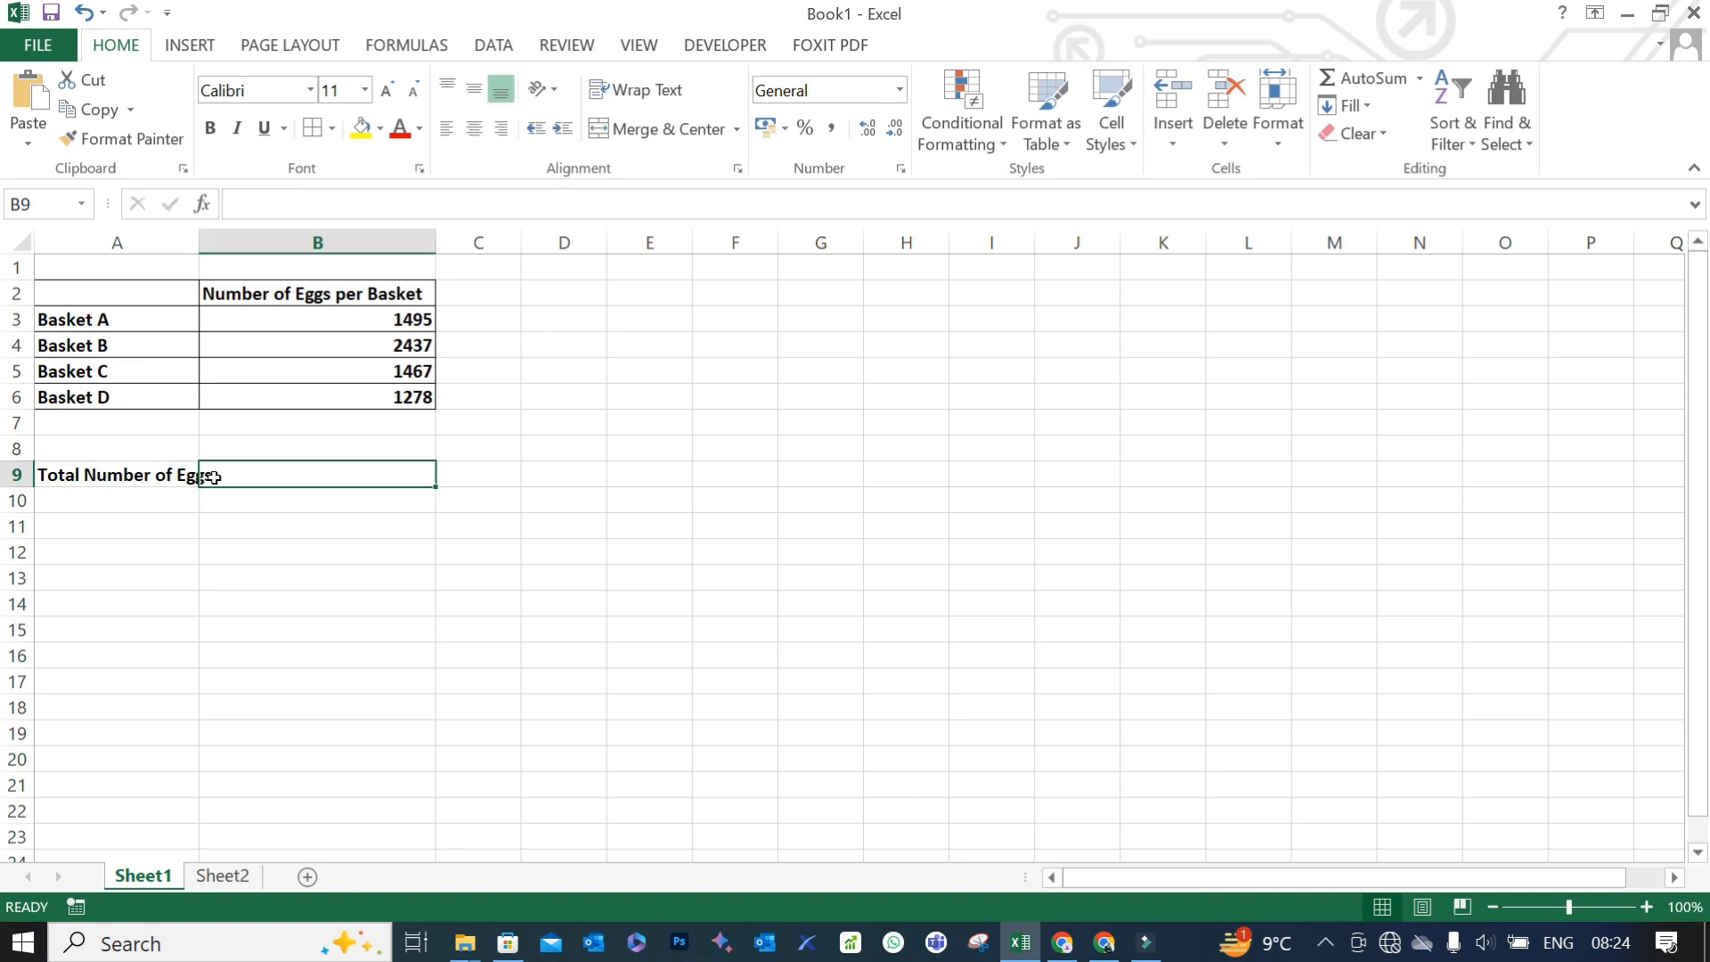
{"action": "double_click", "coordinate": [200, 242]}
{"action": "left_click", "coordinate": [545, 468]}
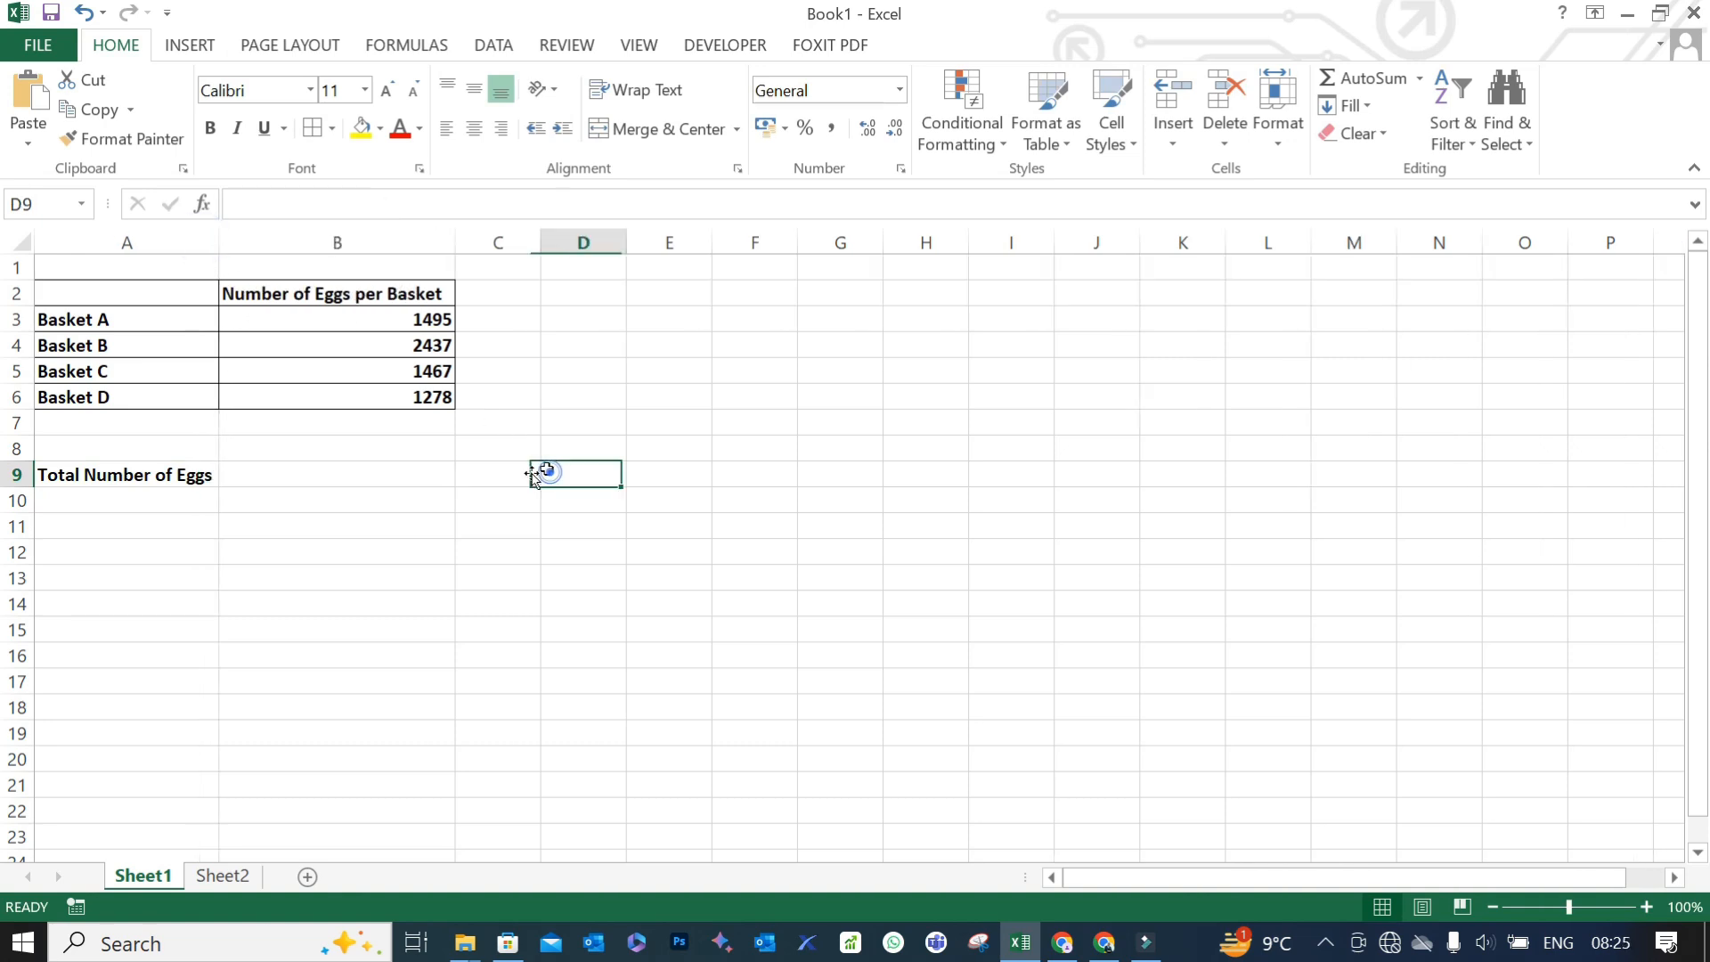
- Calculate the total number of eggs in B9 with a SUM formula over B3:B6
{"action": "left_click", "coordinate": [414, 475]}
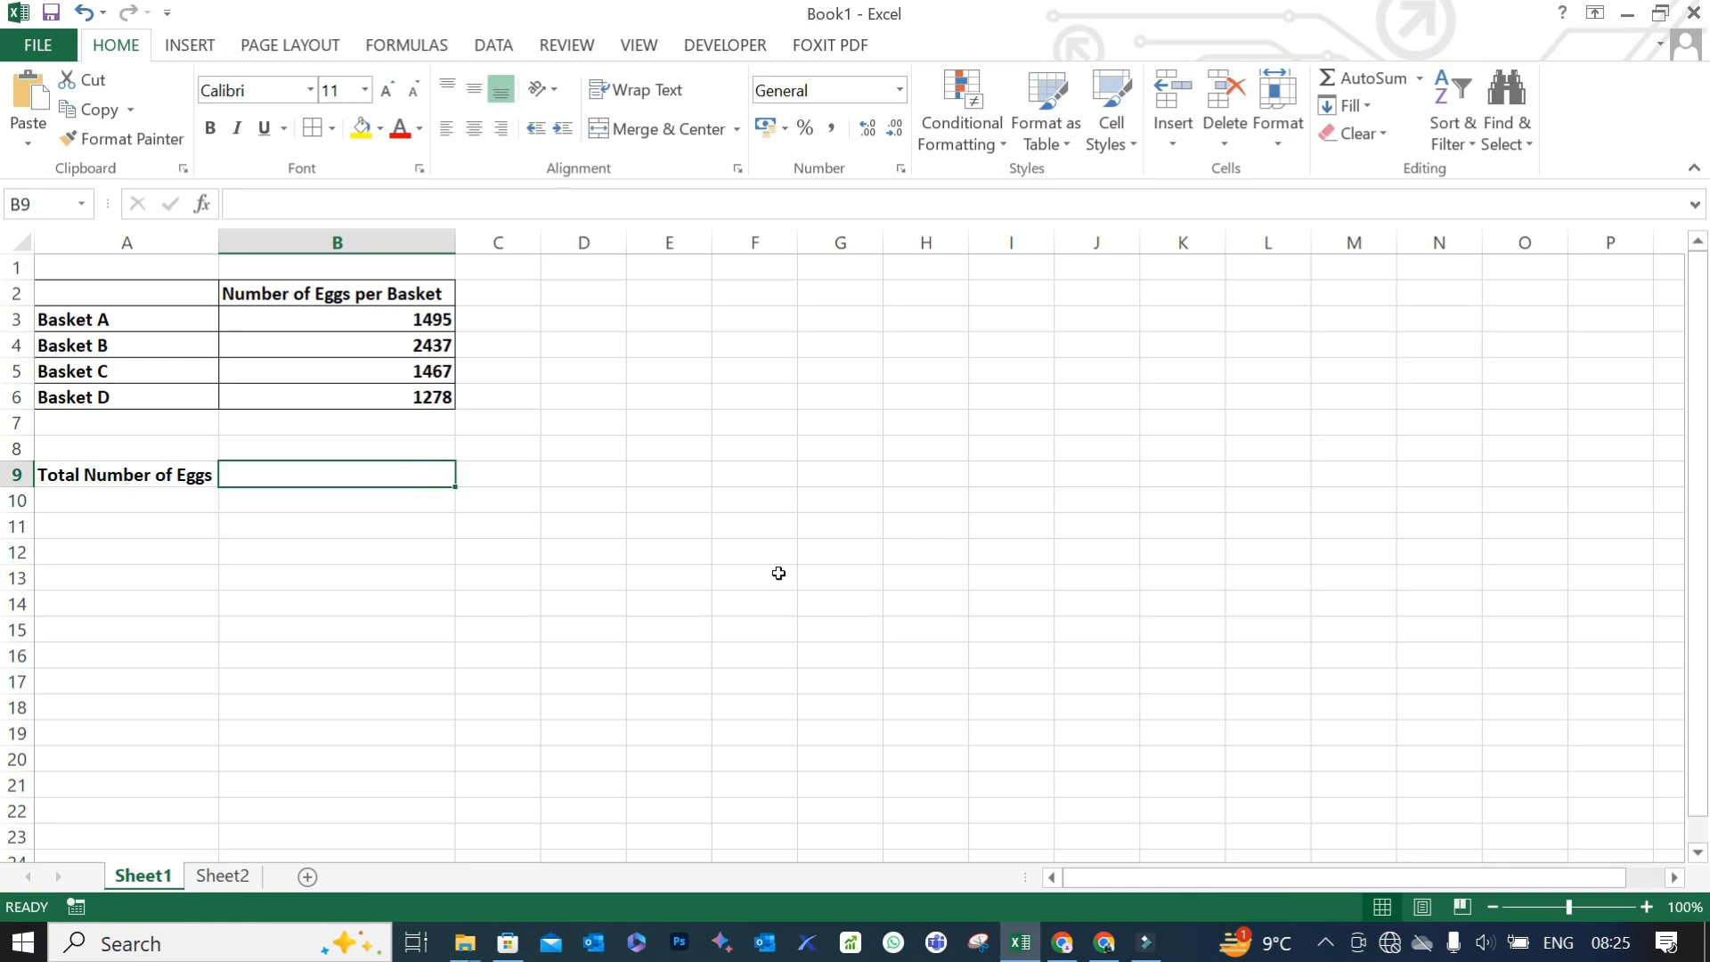
{"action": "type", "text": "=sum"}
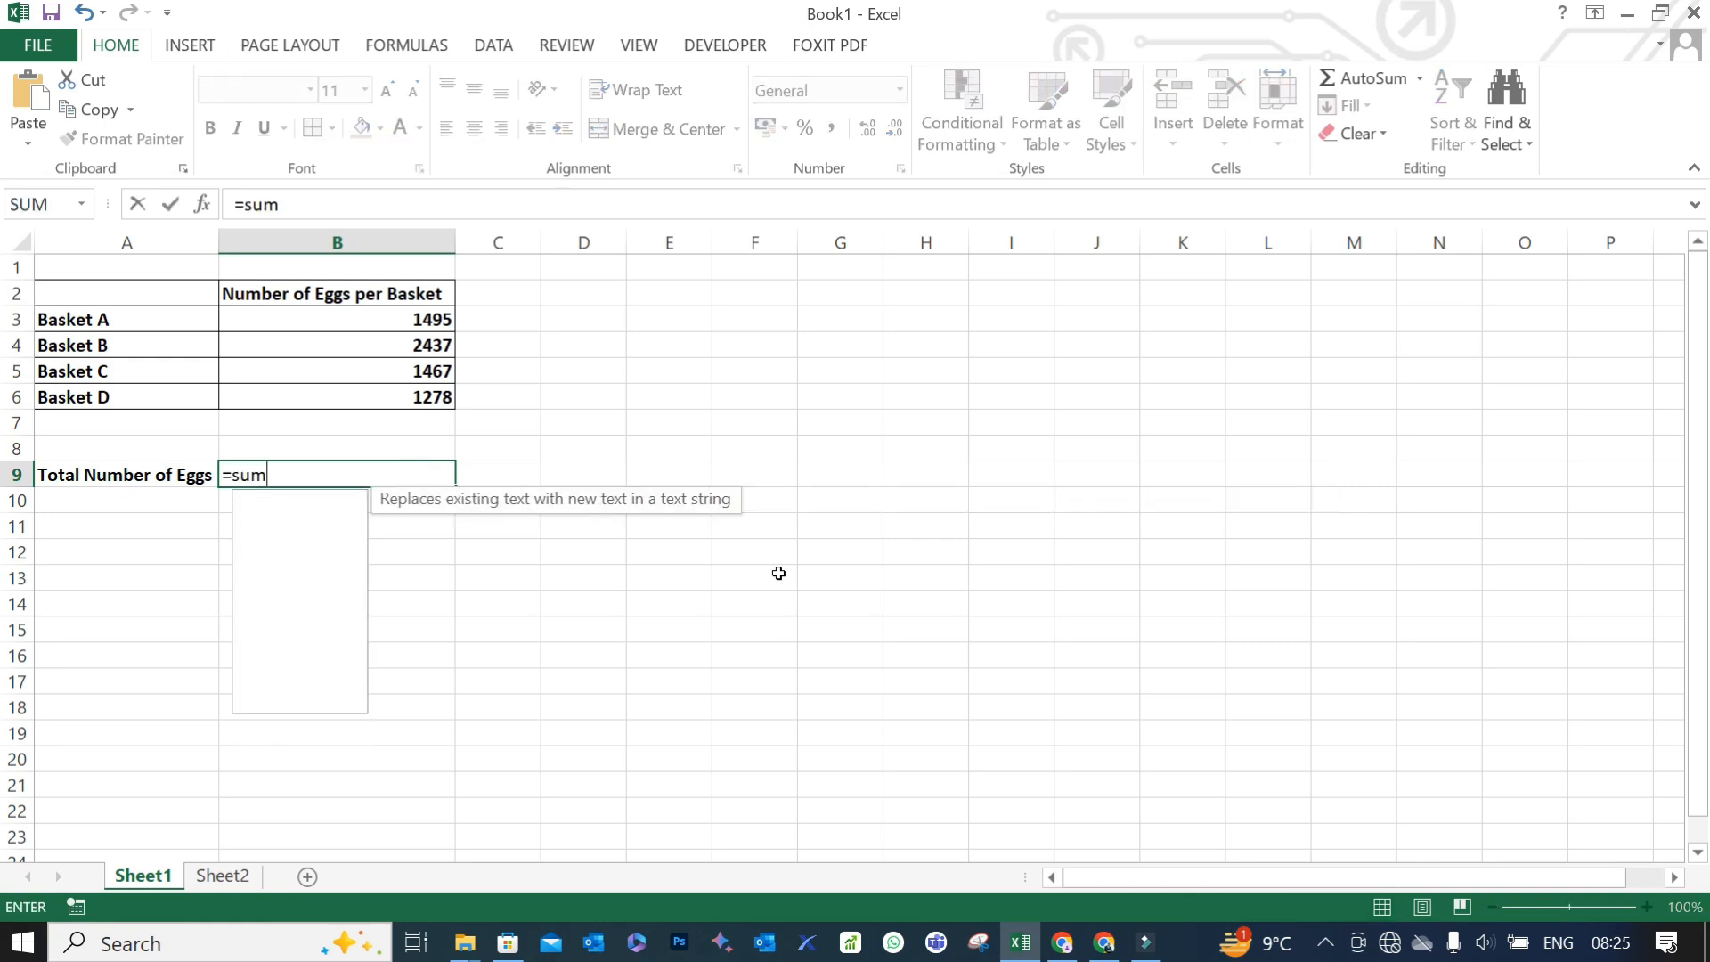
{"action": "type", "text": "("}
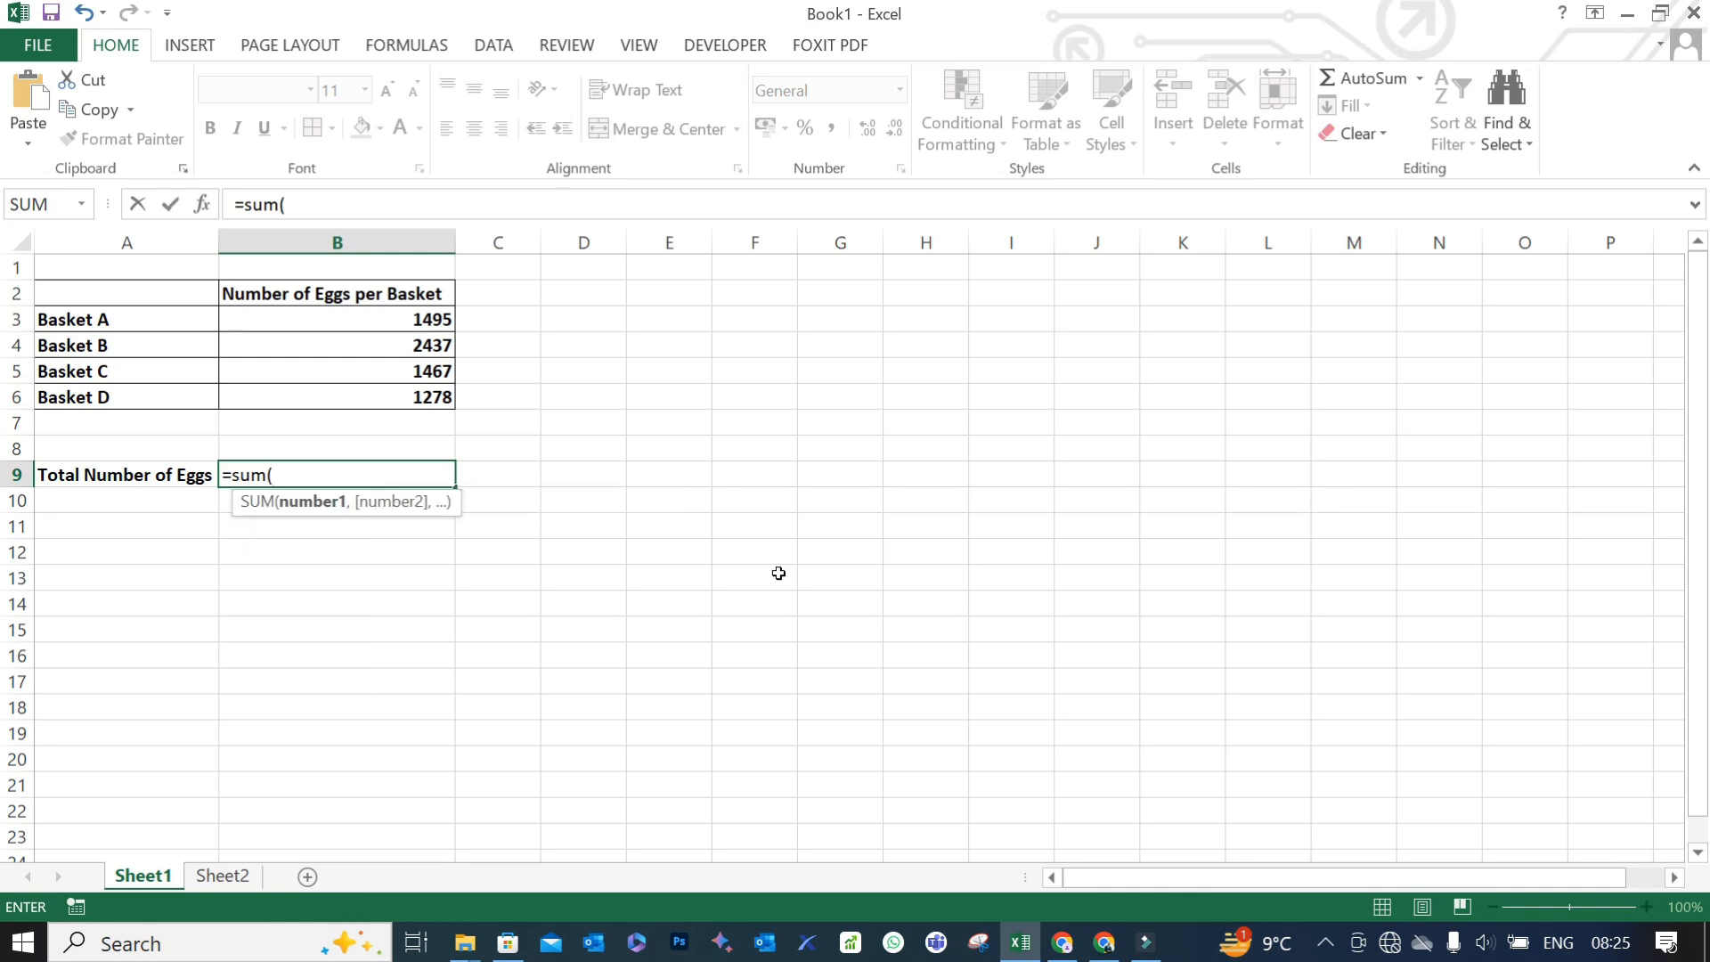
{"action": "left_click_drag", "start_coordinate": [397, 320], "coordinate": [443, 394]}
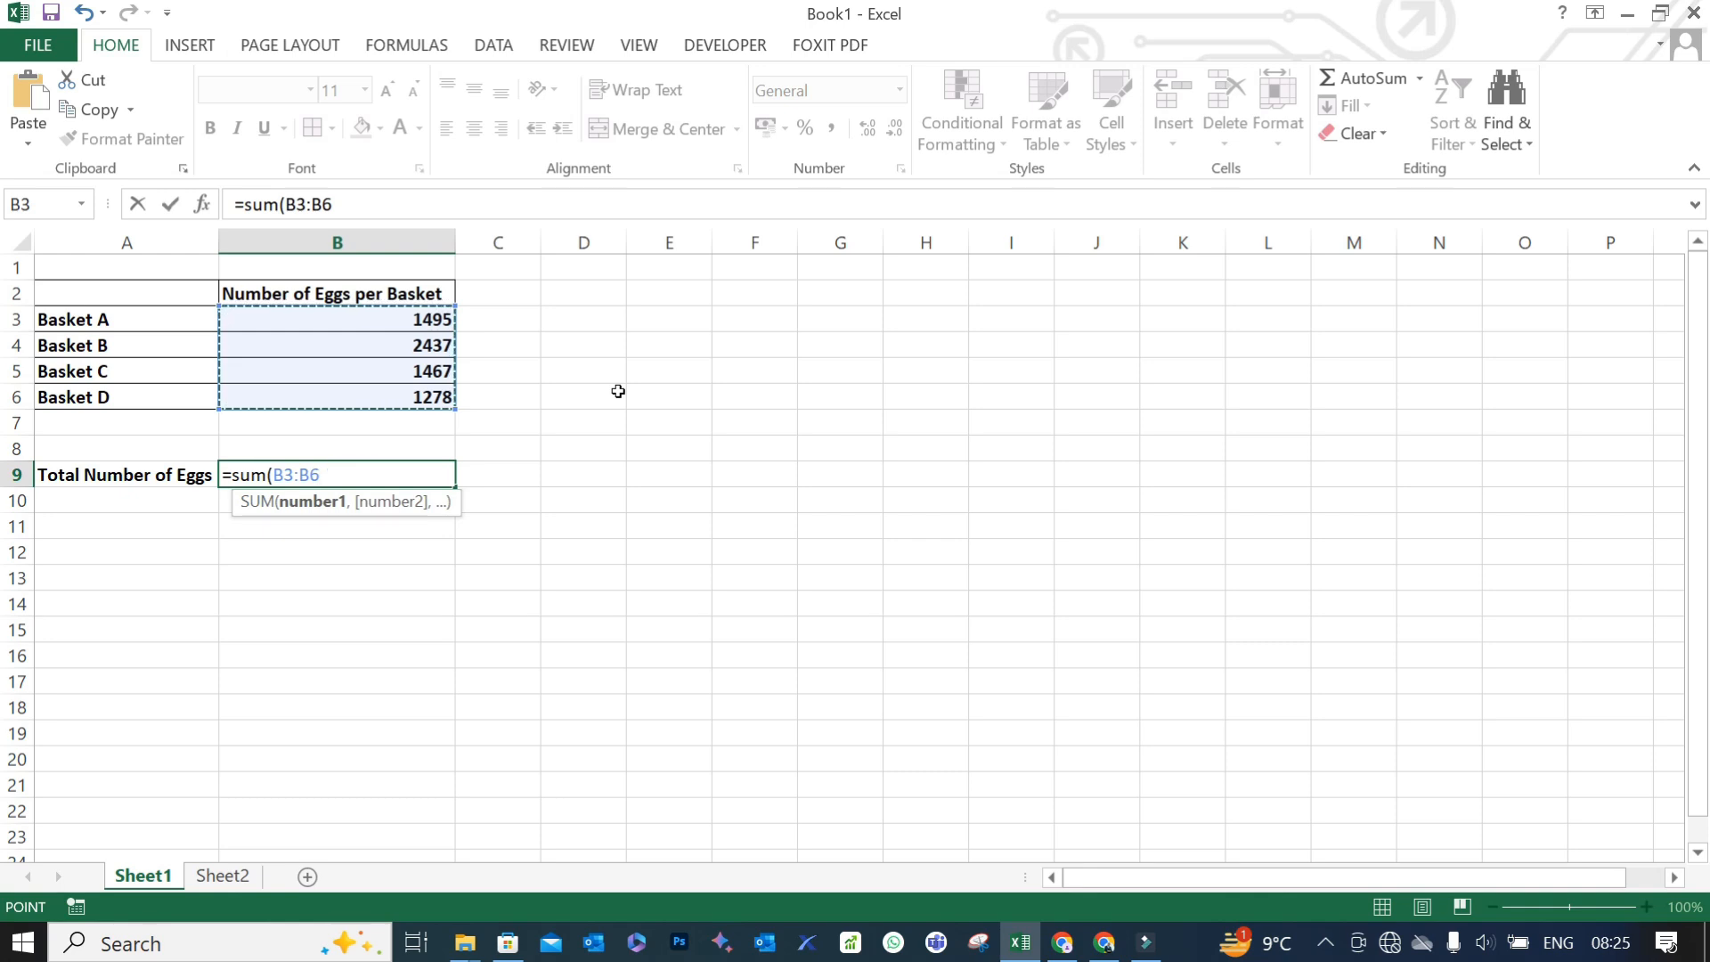
{"action": "key", "text": "Return"}
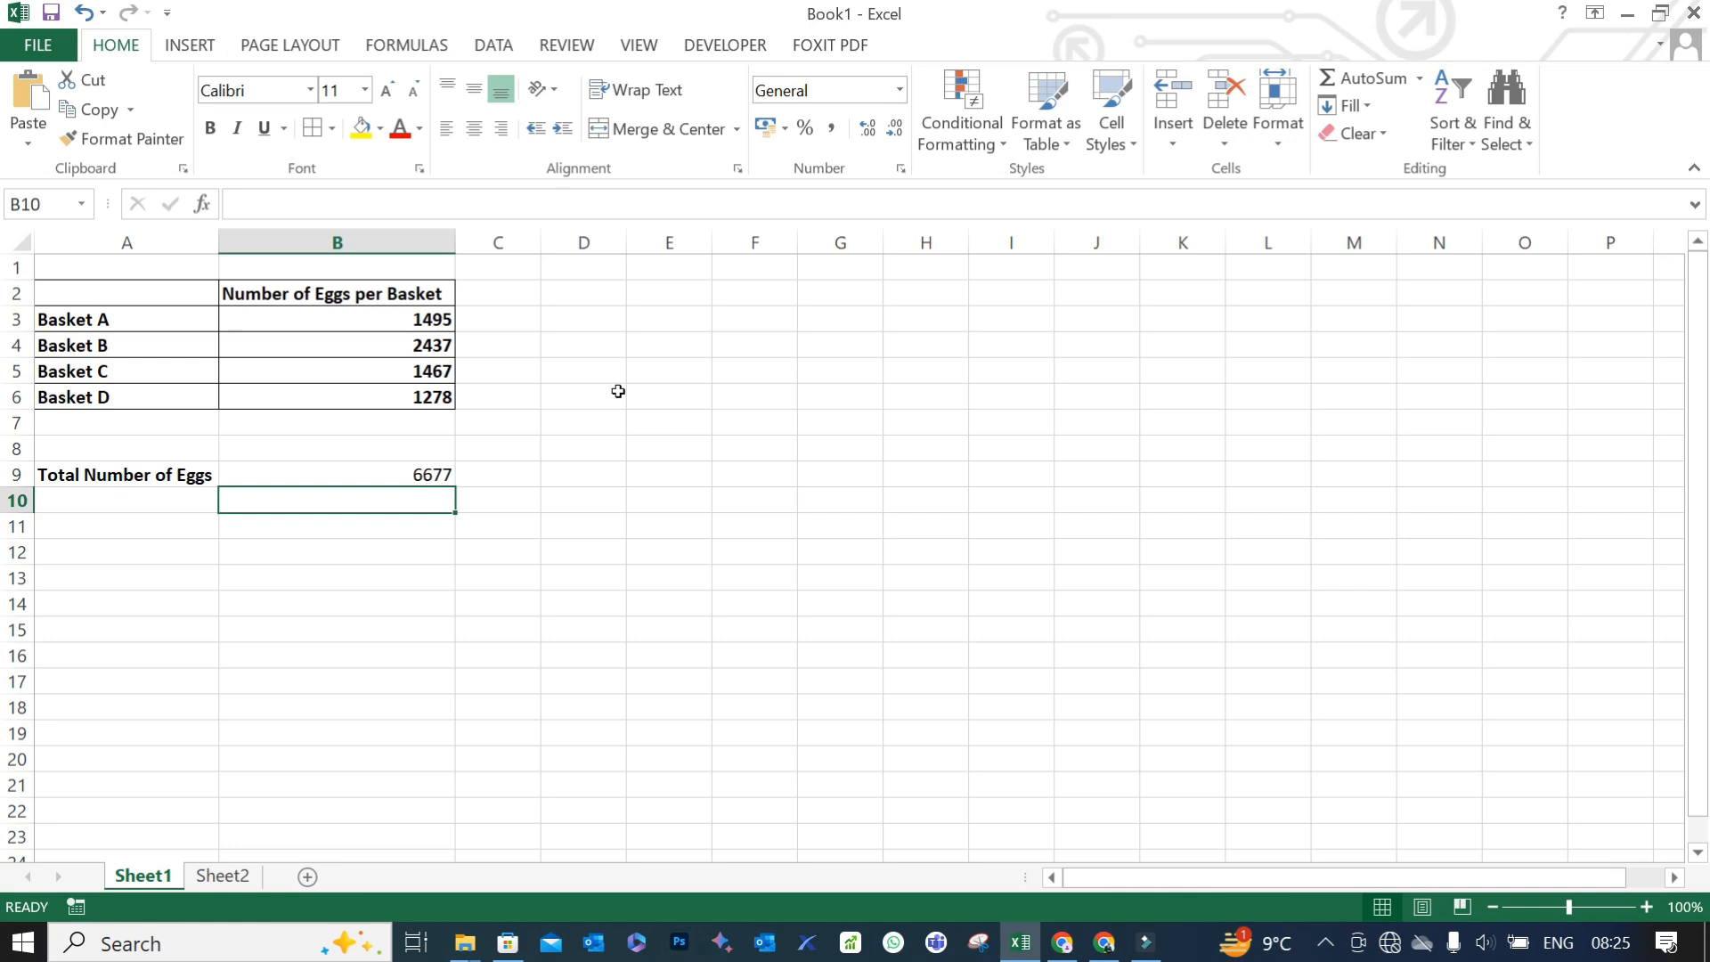
- Try totalling the basket counts in B7 with AutoSum, inspect the resulting formula, and clear B7 again
{"action": "left_click_drag", "start_coordinate": [439, 319], "coordinate": [428, 414]}
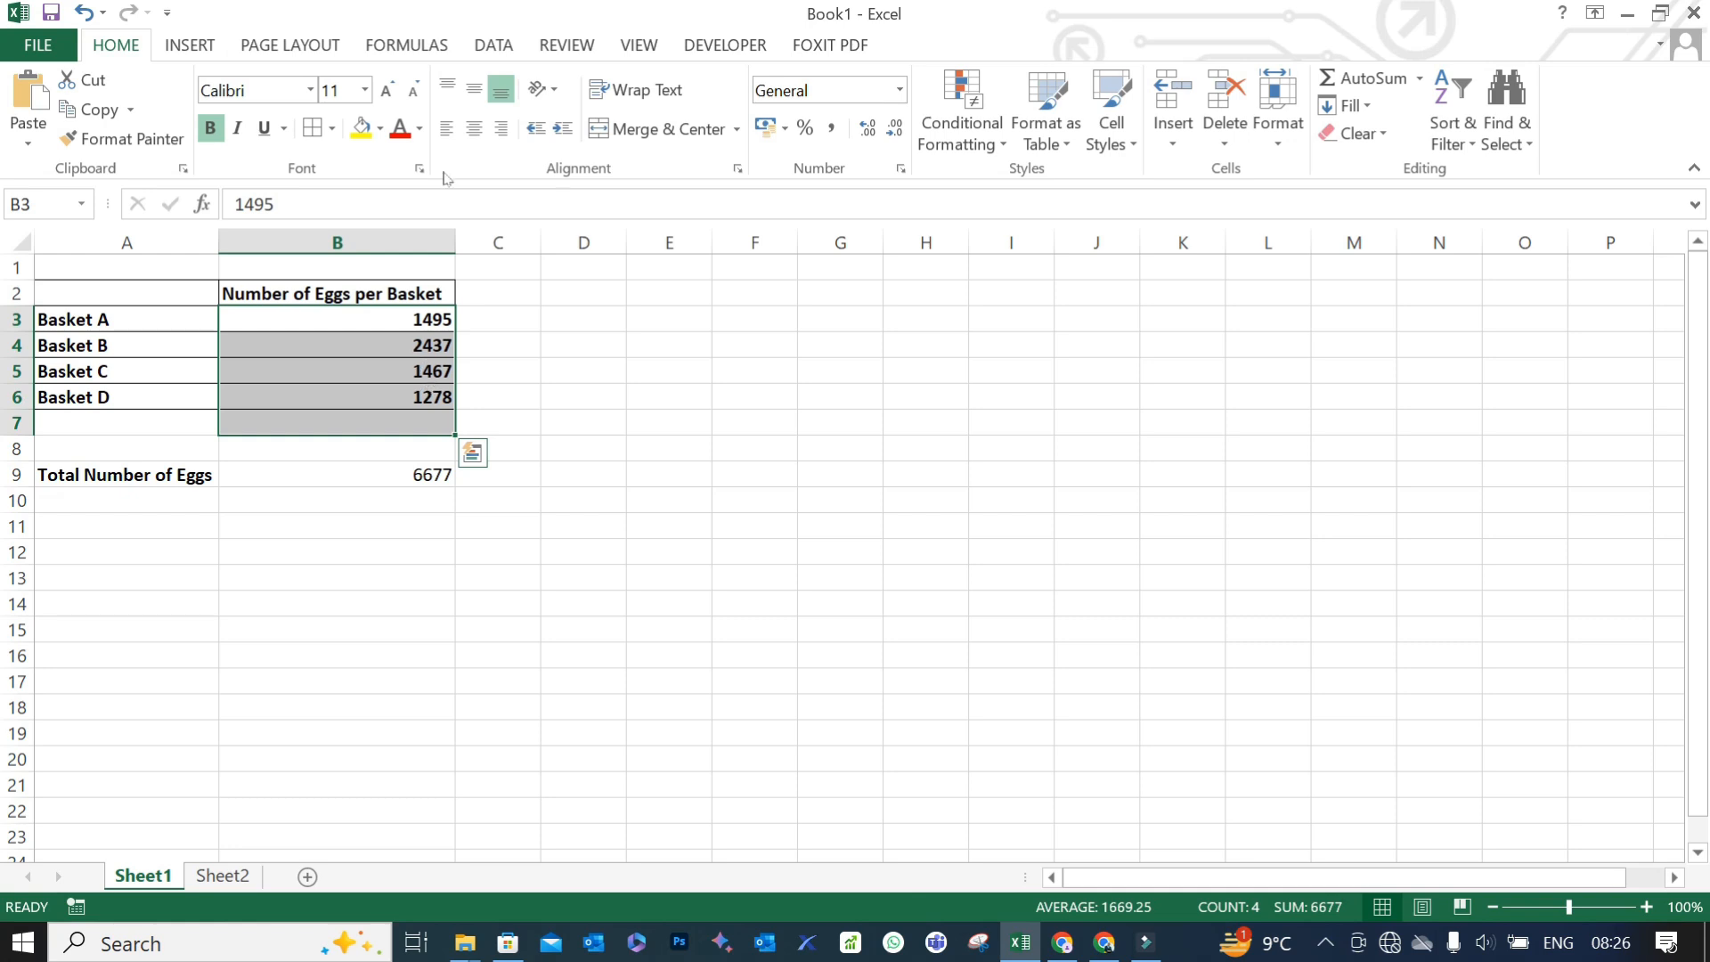
{"action": "left_click", "coordinate": [415, 45]}
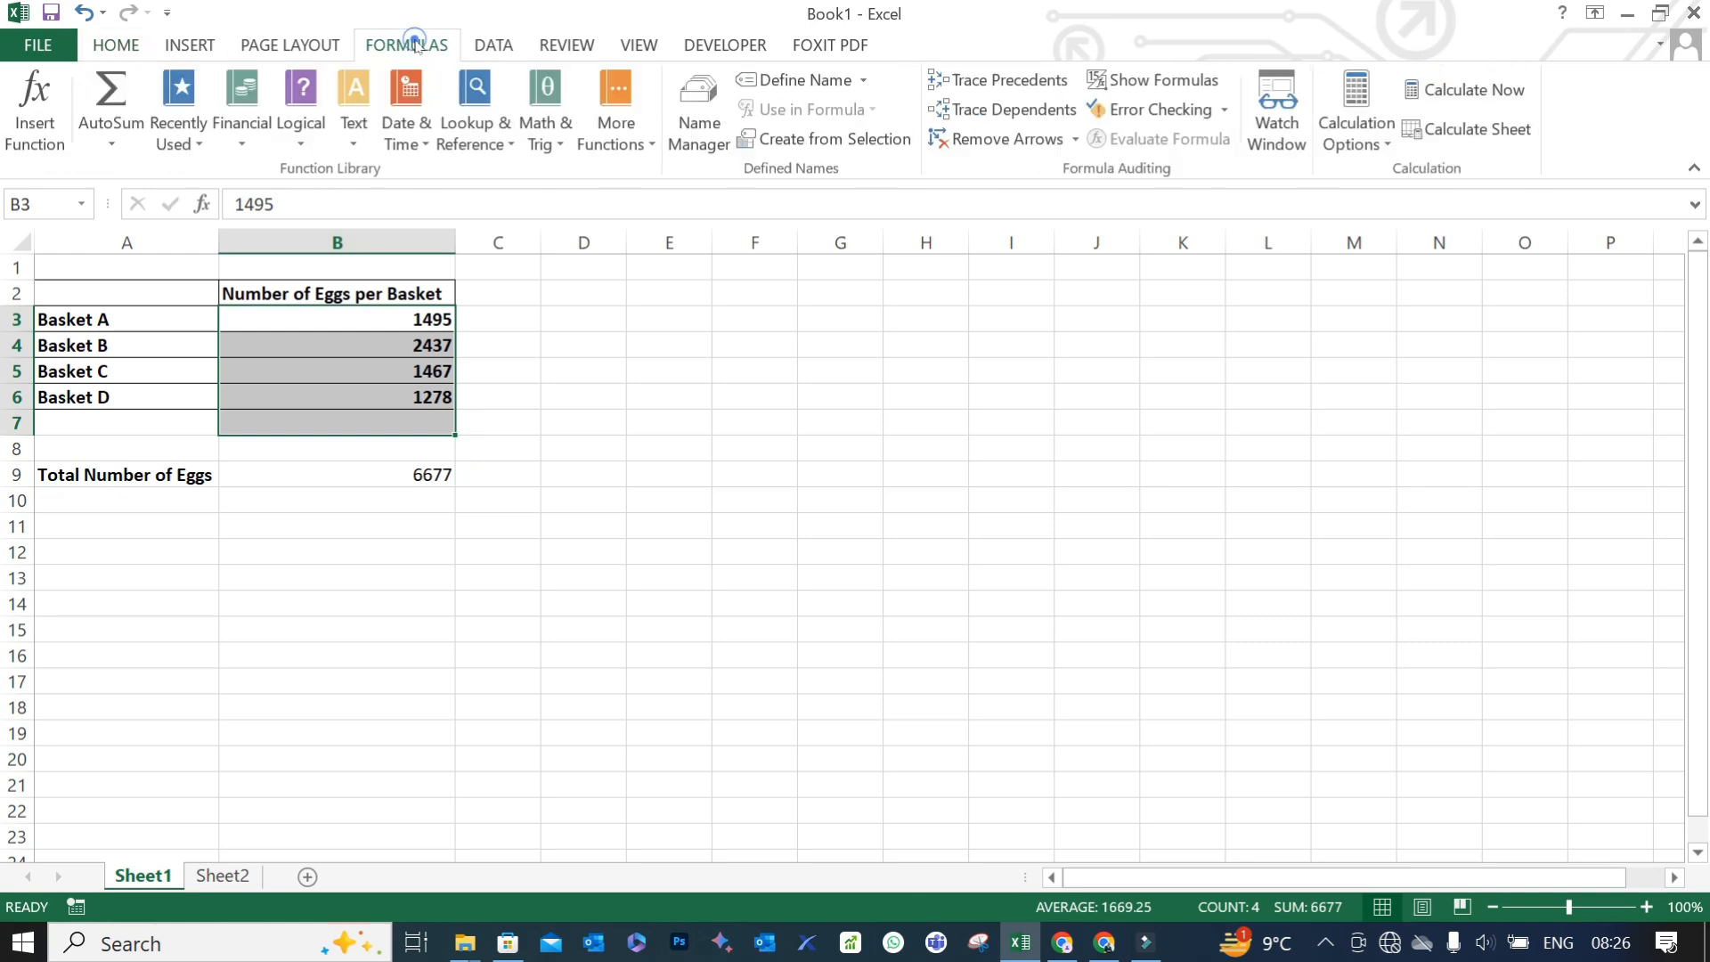
{"action": "left_click", "coordinate": [111, 89]}
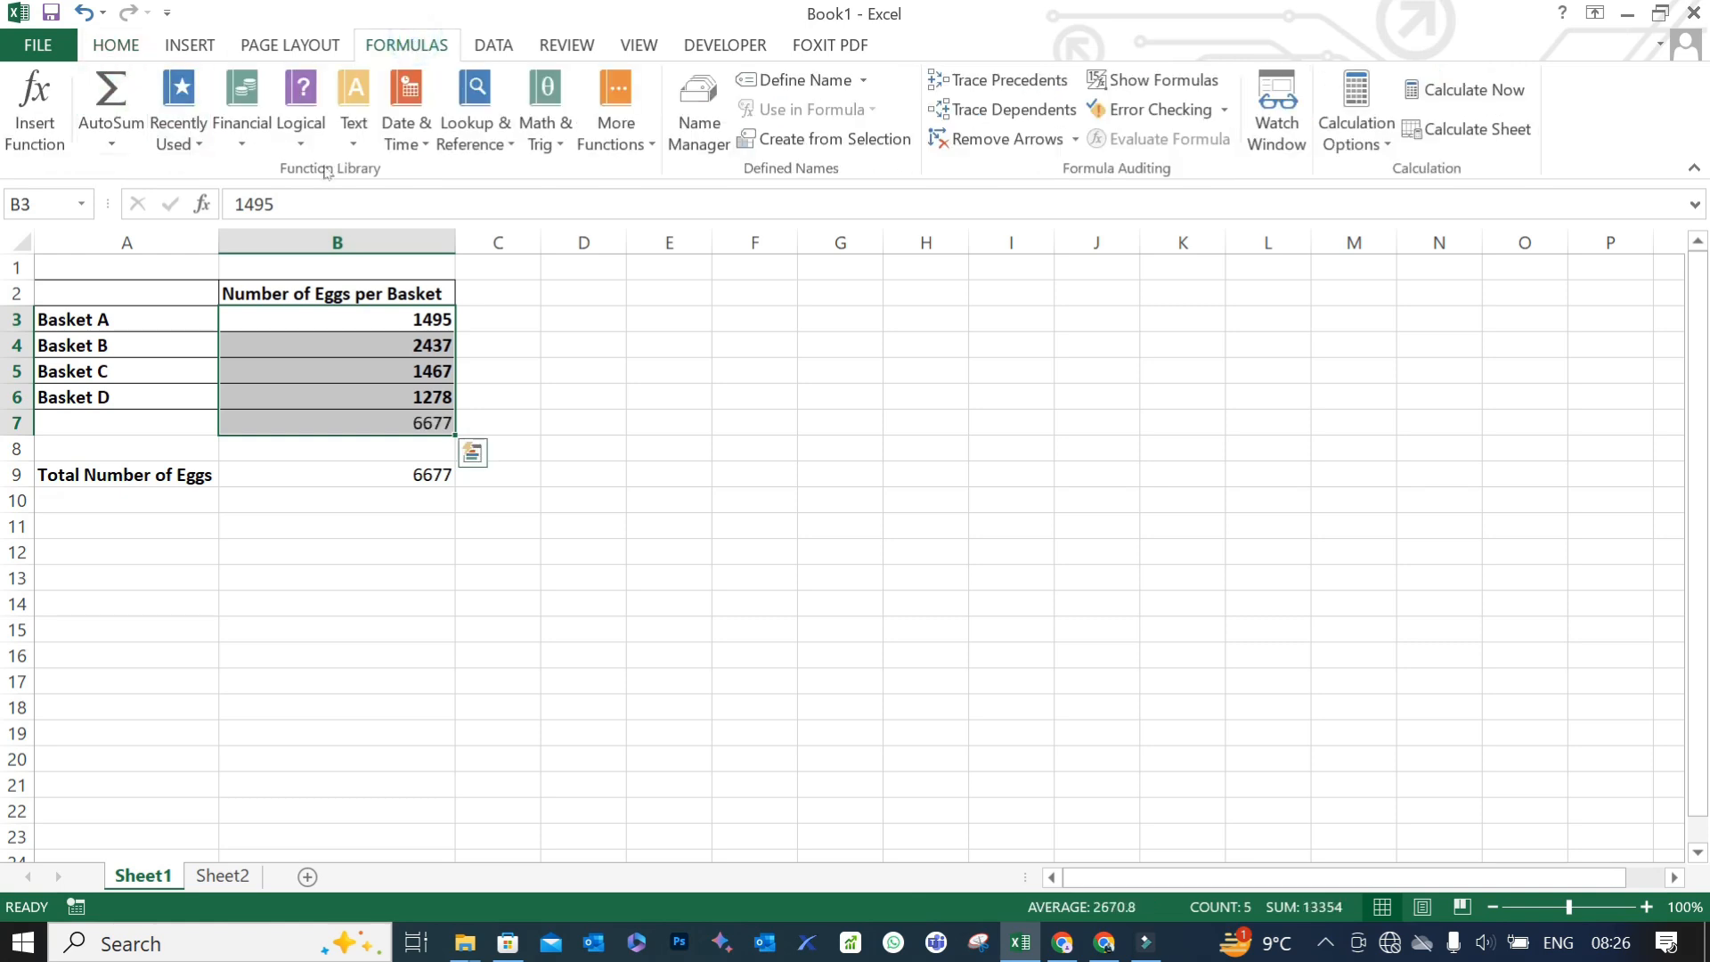
{"action": "left_click", "coordinate": [606, 394]}
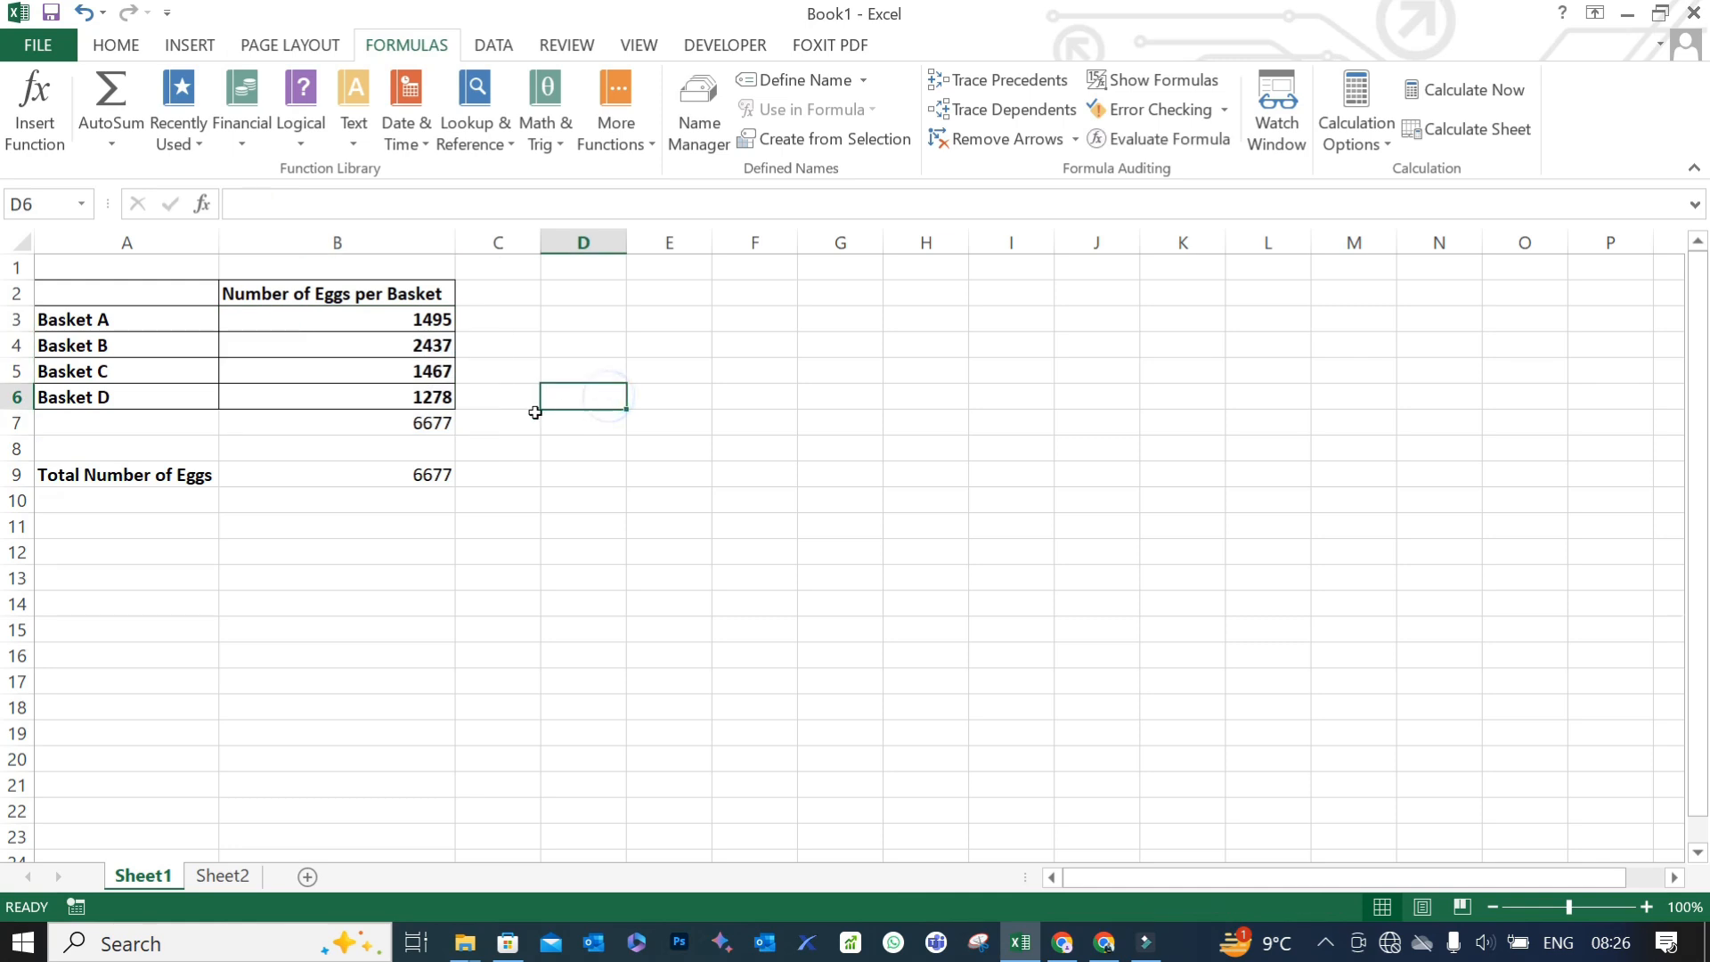
{"action": "left_click", "coordinate": [431, 424]}
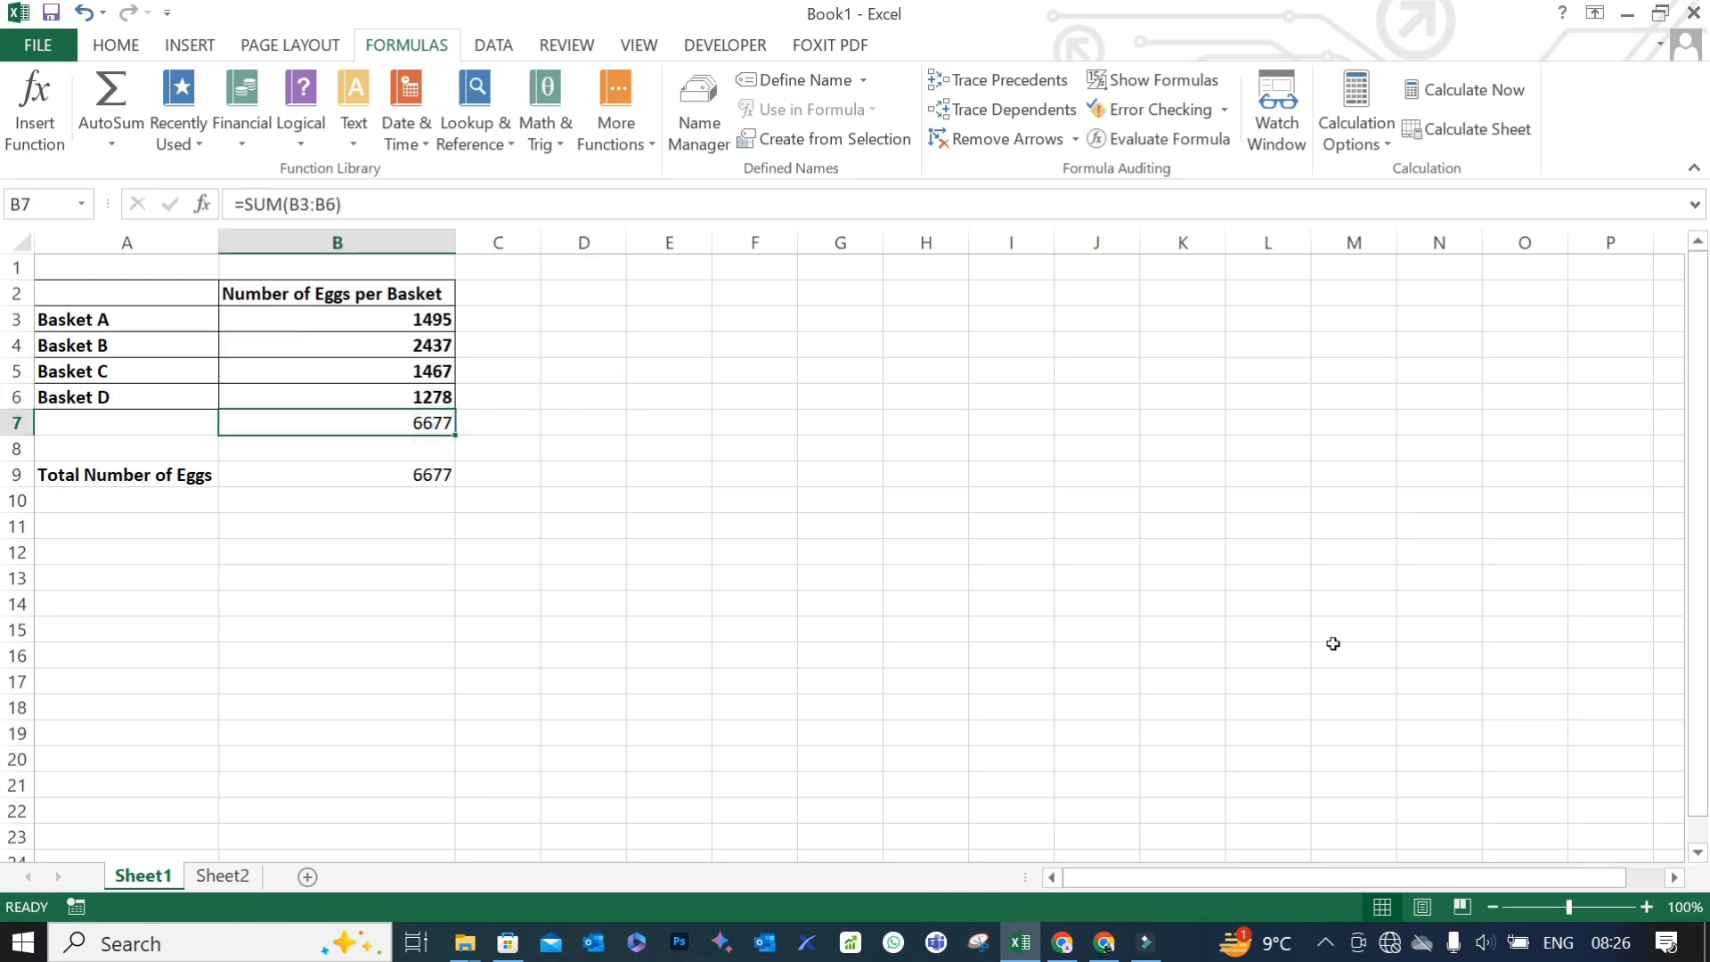
{"action": "key", "text": "Delete"}
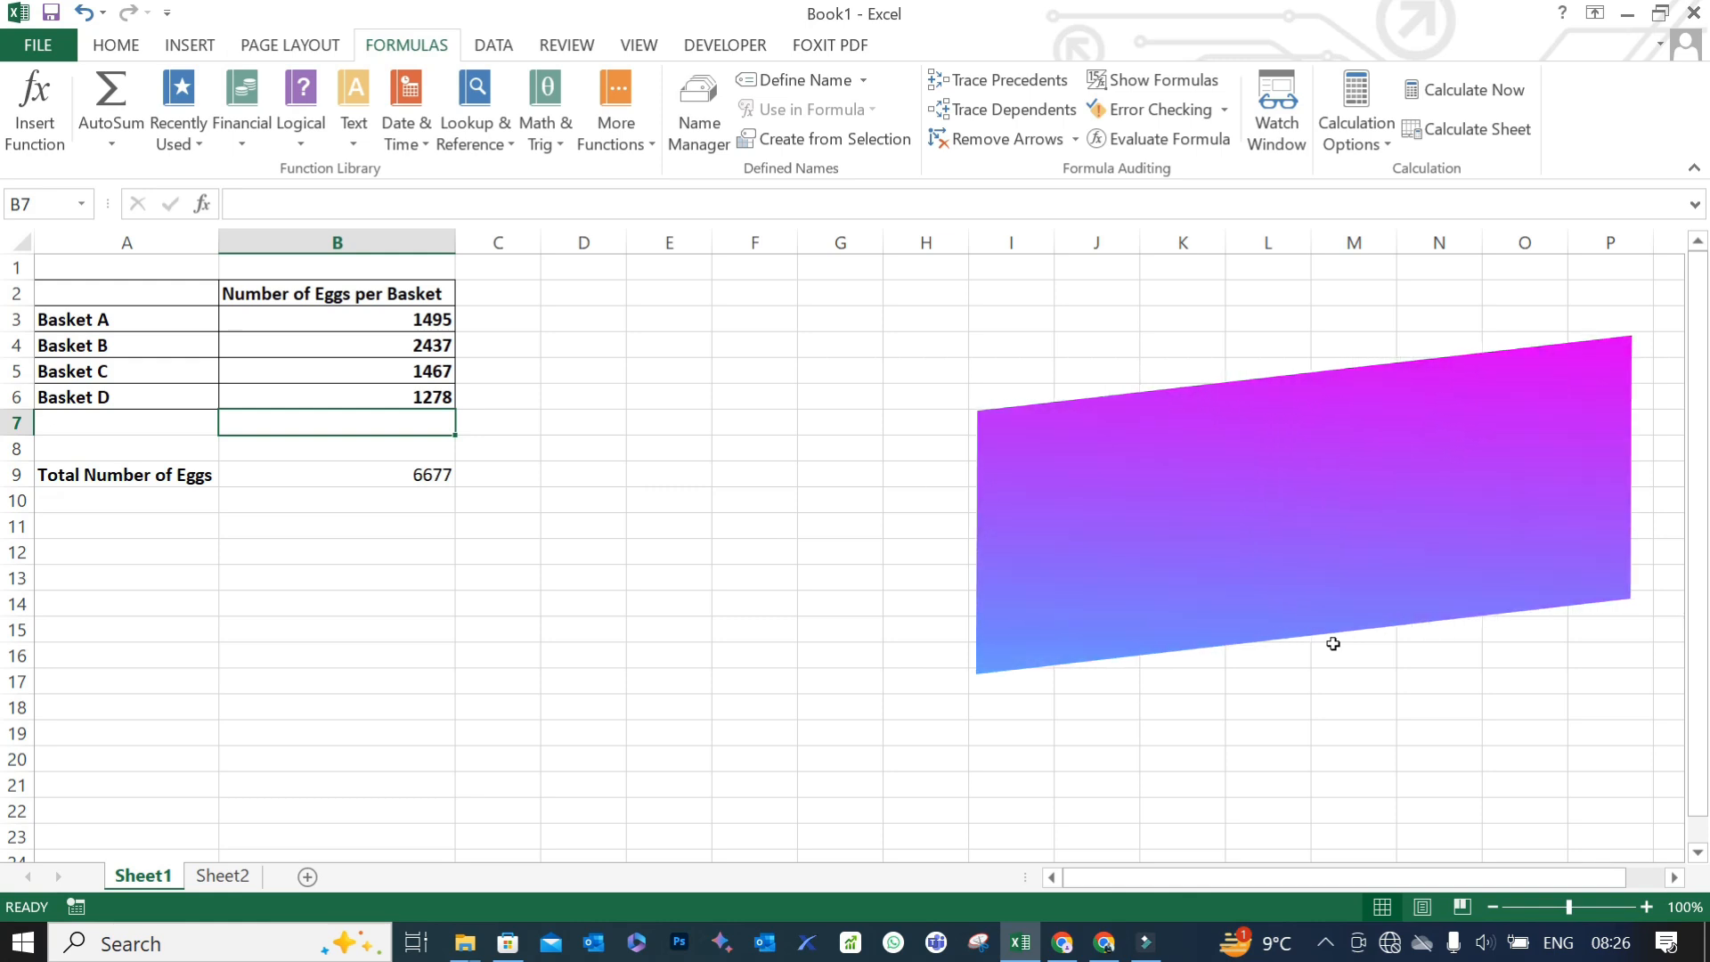
- Enter the label "Total Number of Crates" in A11 and fit column A's width to it
{"action": "key", "text": "Down"}
{"action": "key", "text": "Down"}
{"action": "key", "text": "Down"}
{"action": "key", "text": "Down"}
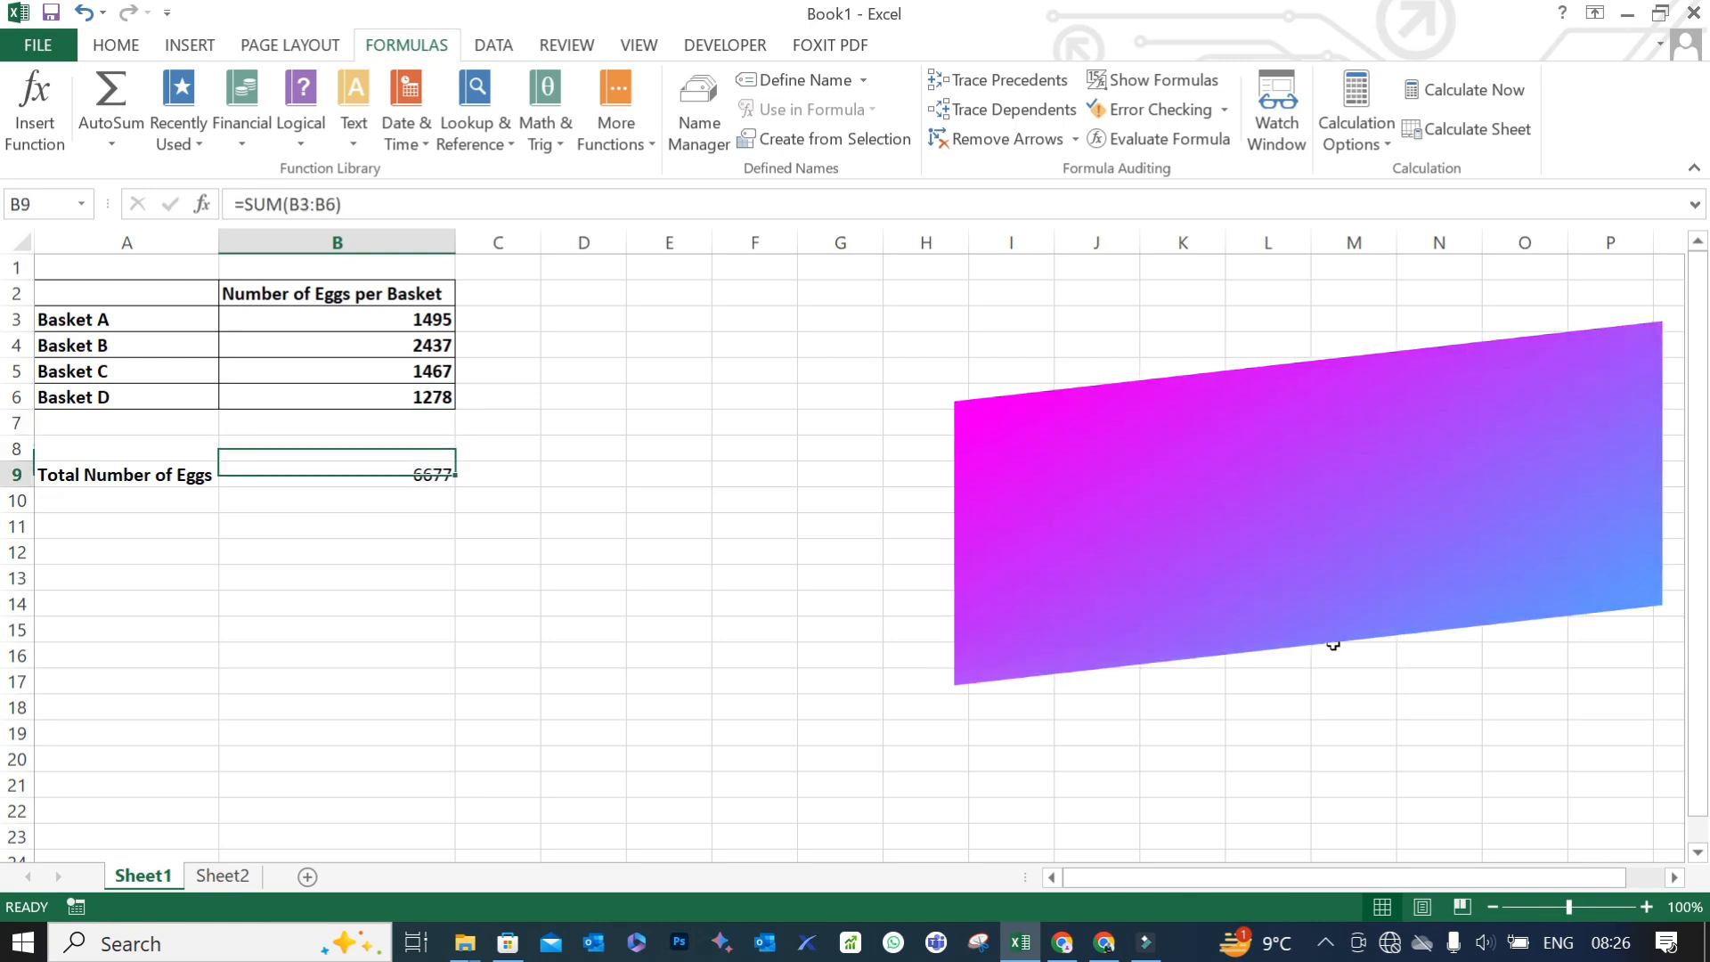
{"action": "key", "text": "Left"}
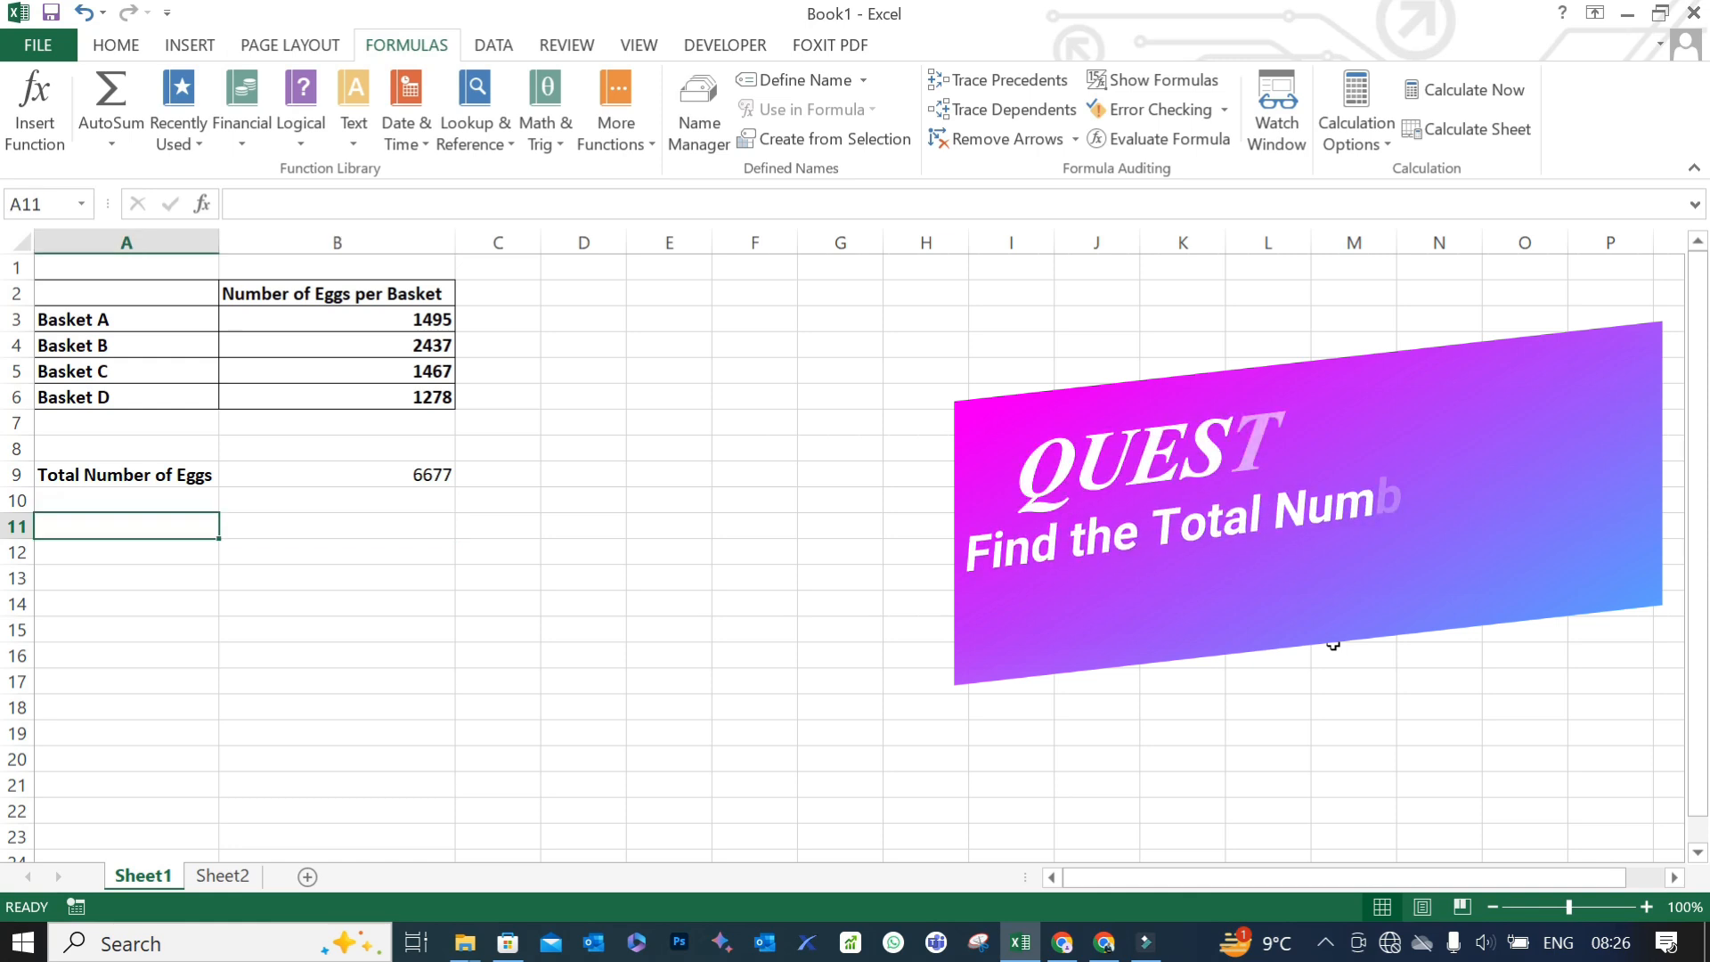
{"action": "type", "text": "T"}
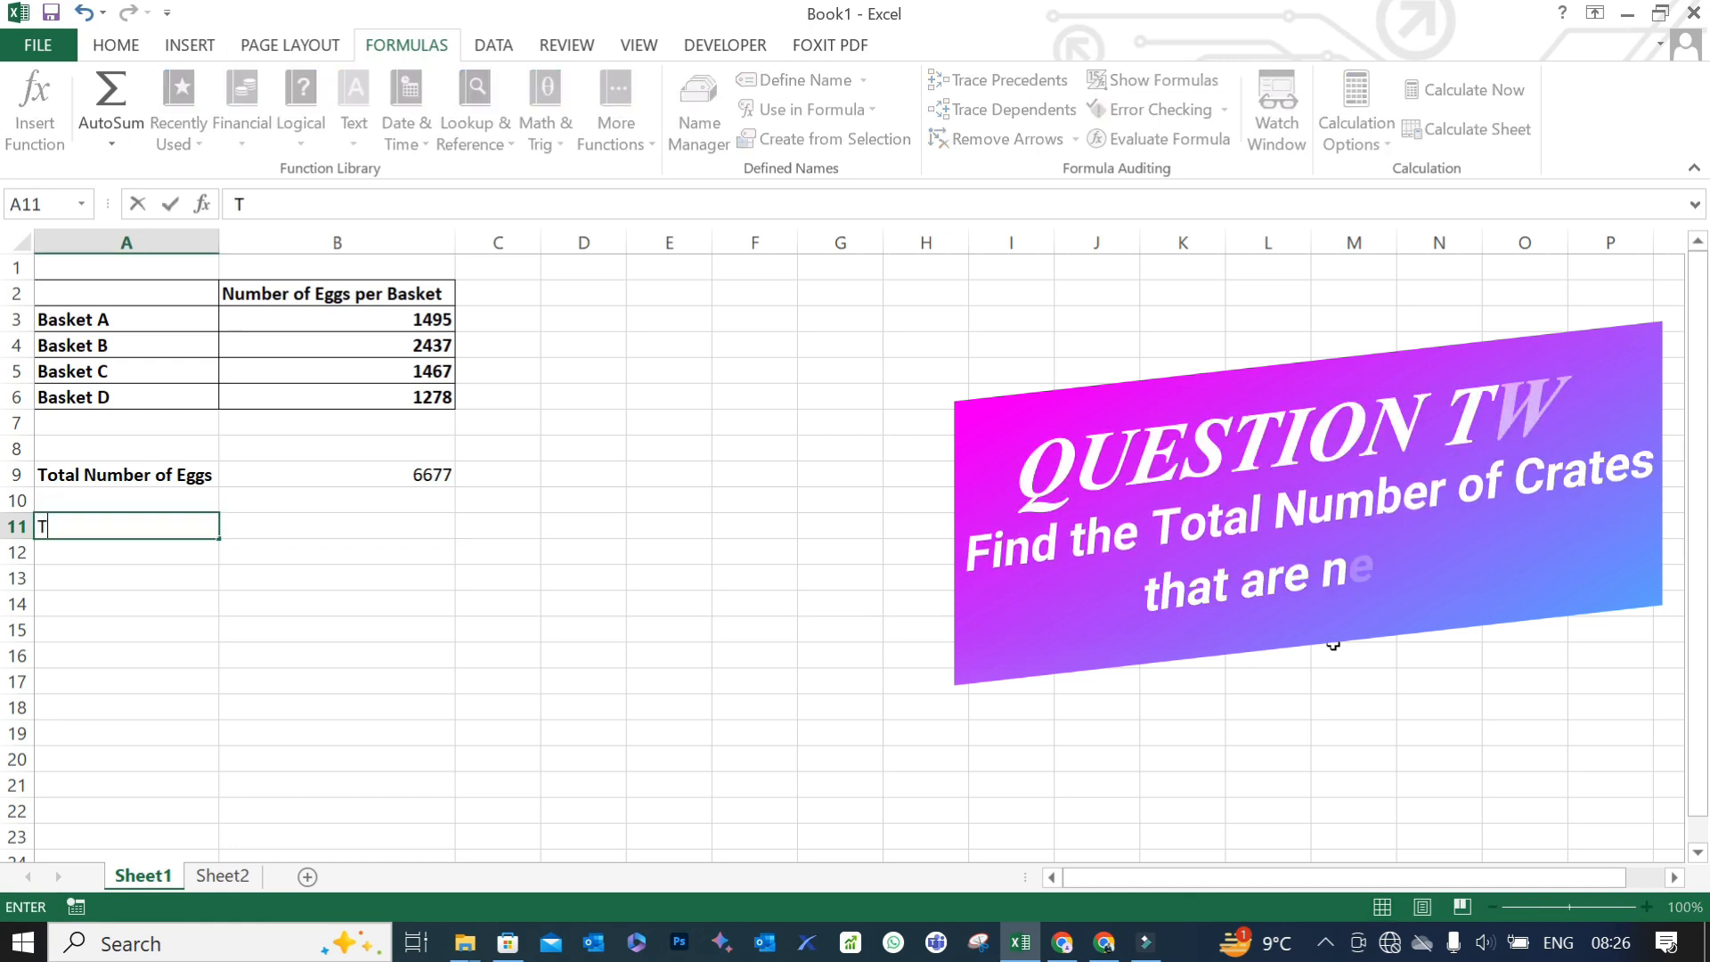
{"action": "type", "text": "otal Nu"}
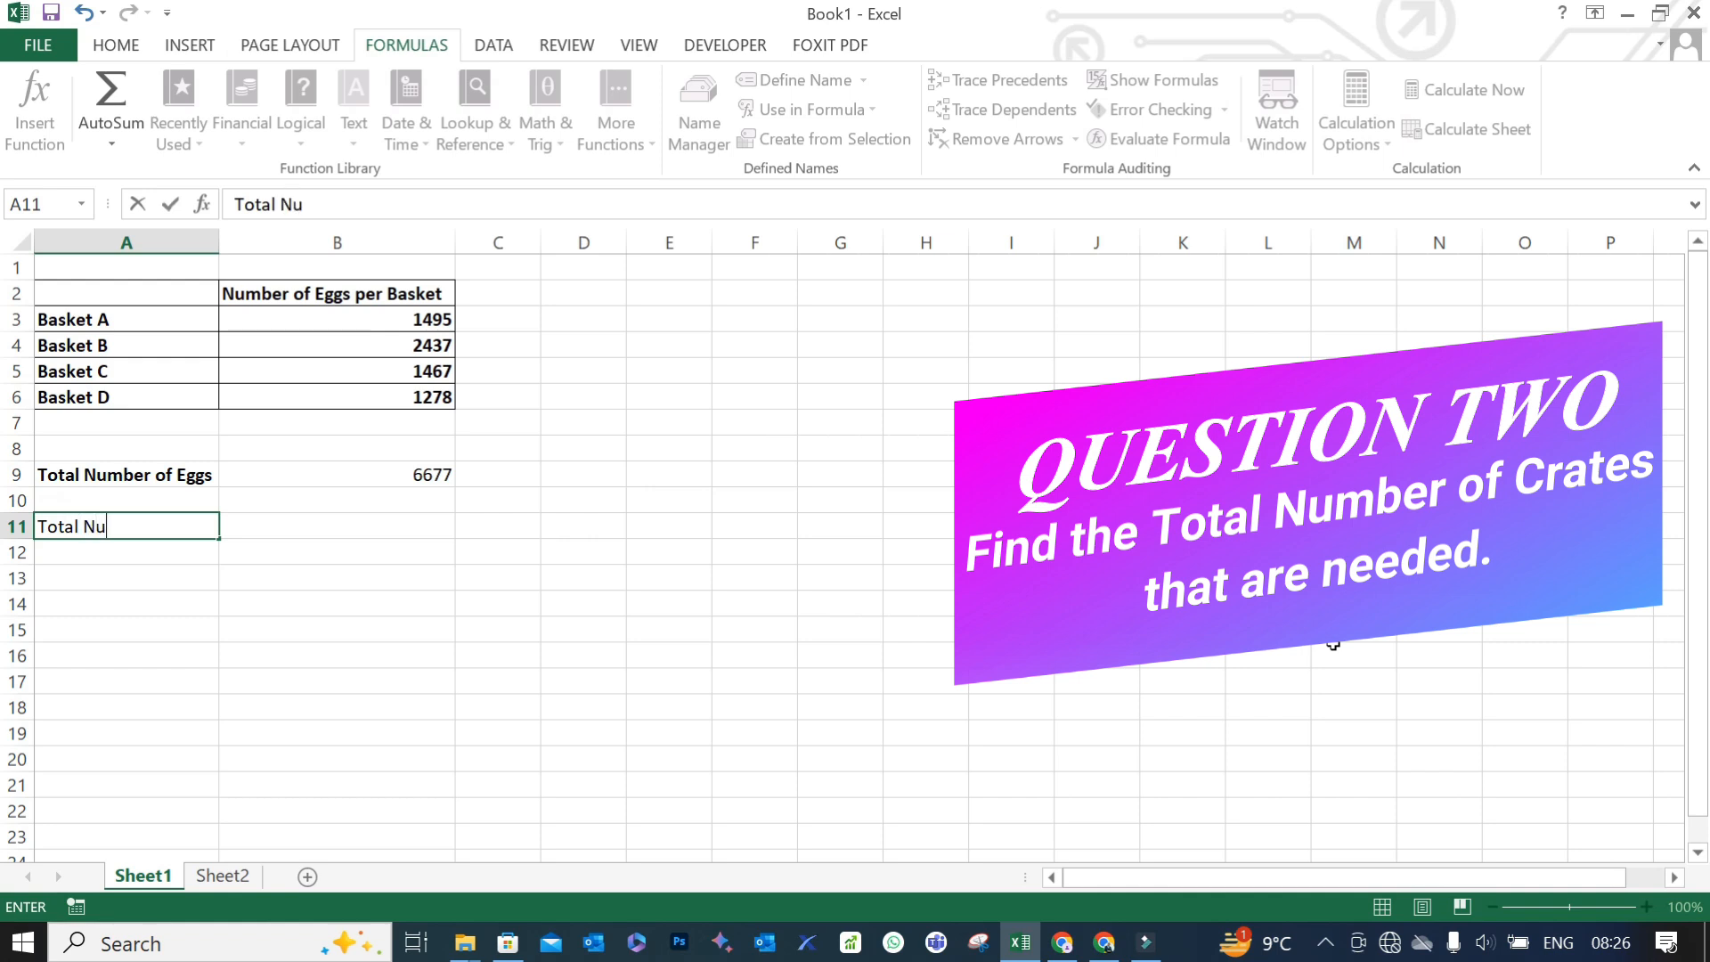
{"action": "type", "text": "mber of Crates"}
{"action": "key", "text": "Tab"}
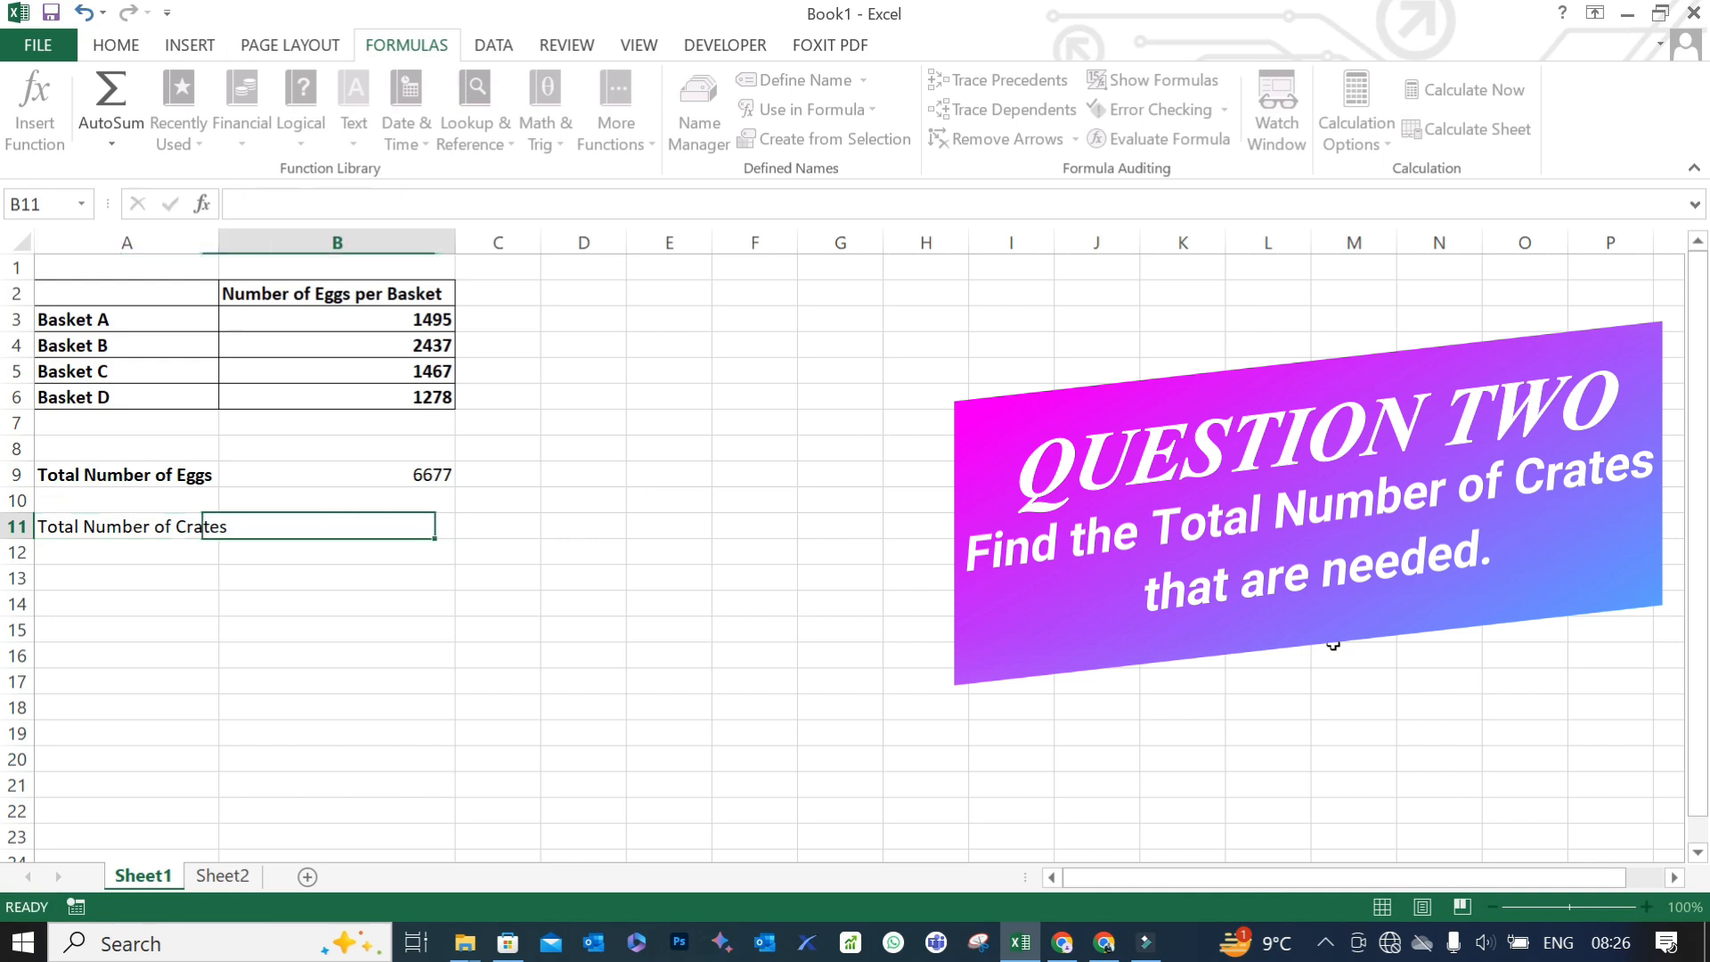
{"action": "double_click", "coordinate": [218, 241]}
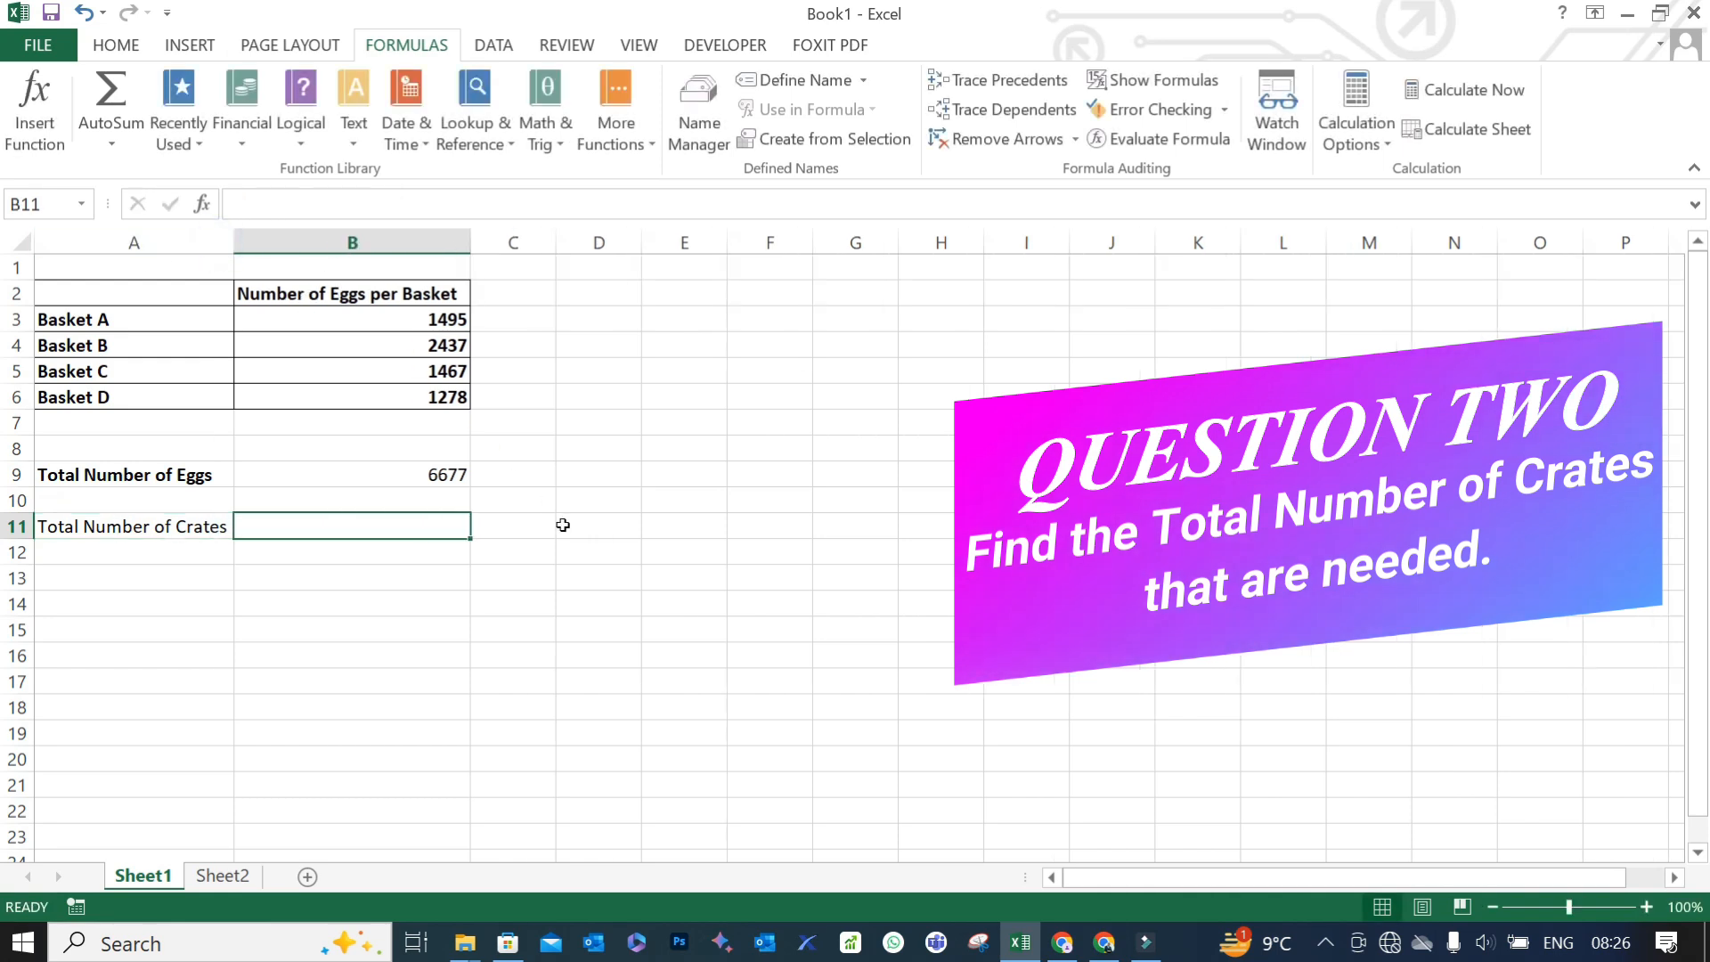
{"action": "left_click", "coordinate": [563, 524]}
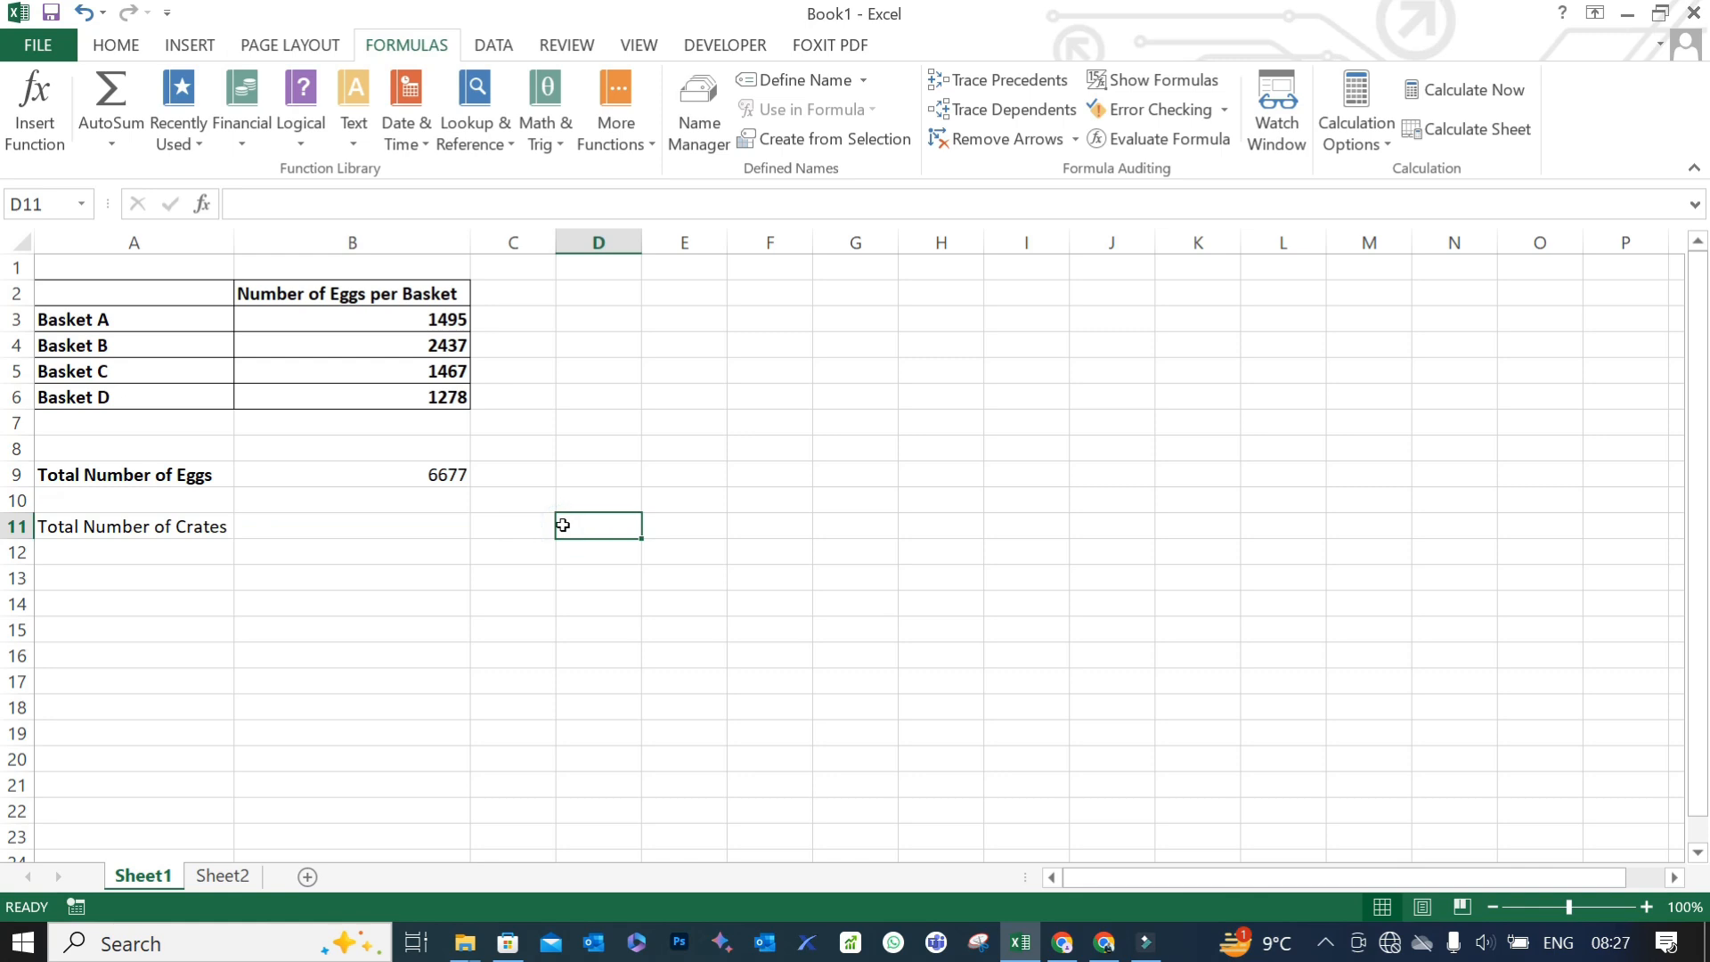
- Calculate the number of crates in B11 with the formula =B9/30
{"action": "key", "text": "Left"}
{"action": "key", "text": "Left"}
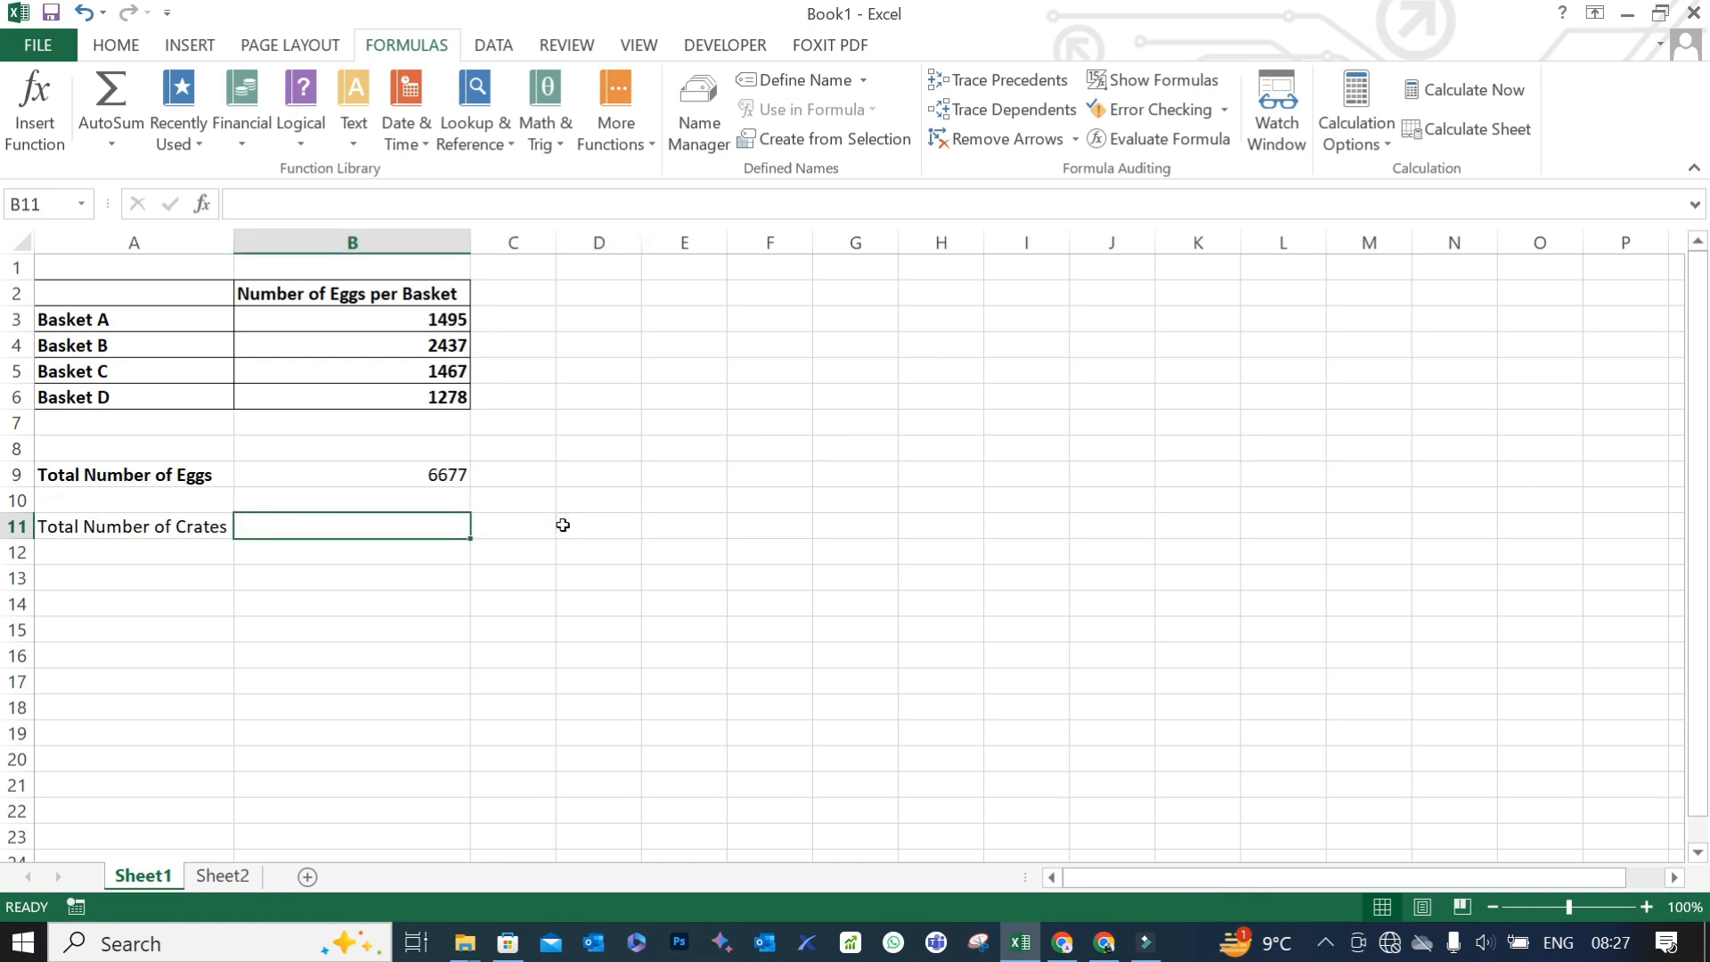
{"action": "type", "text": "="}
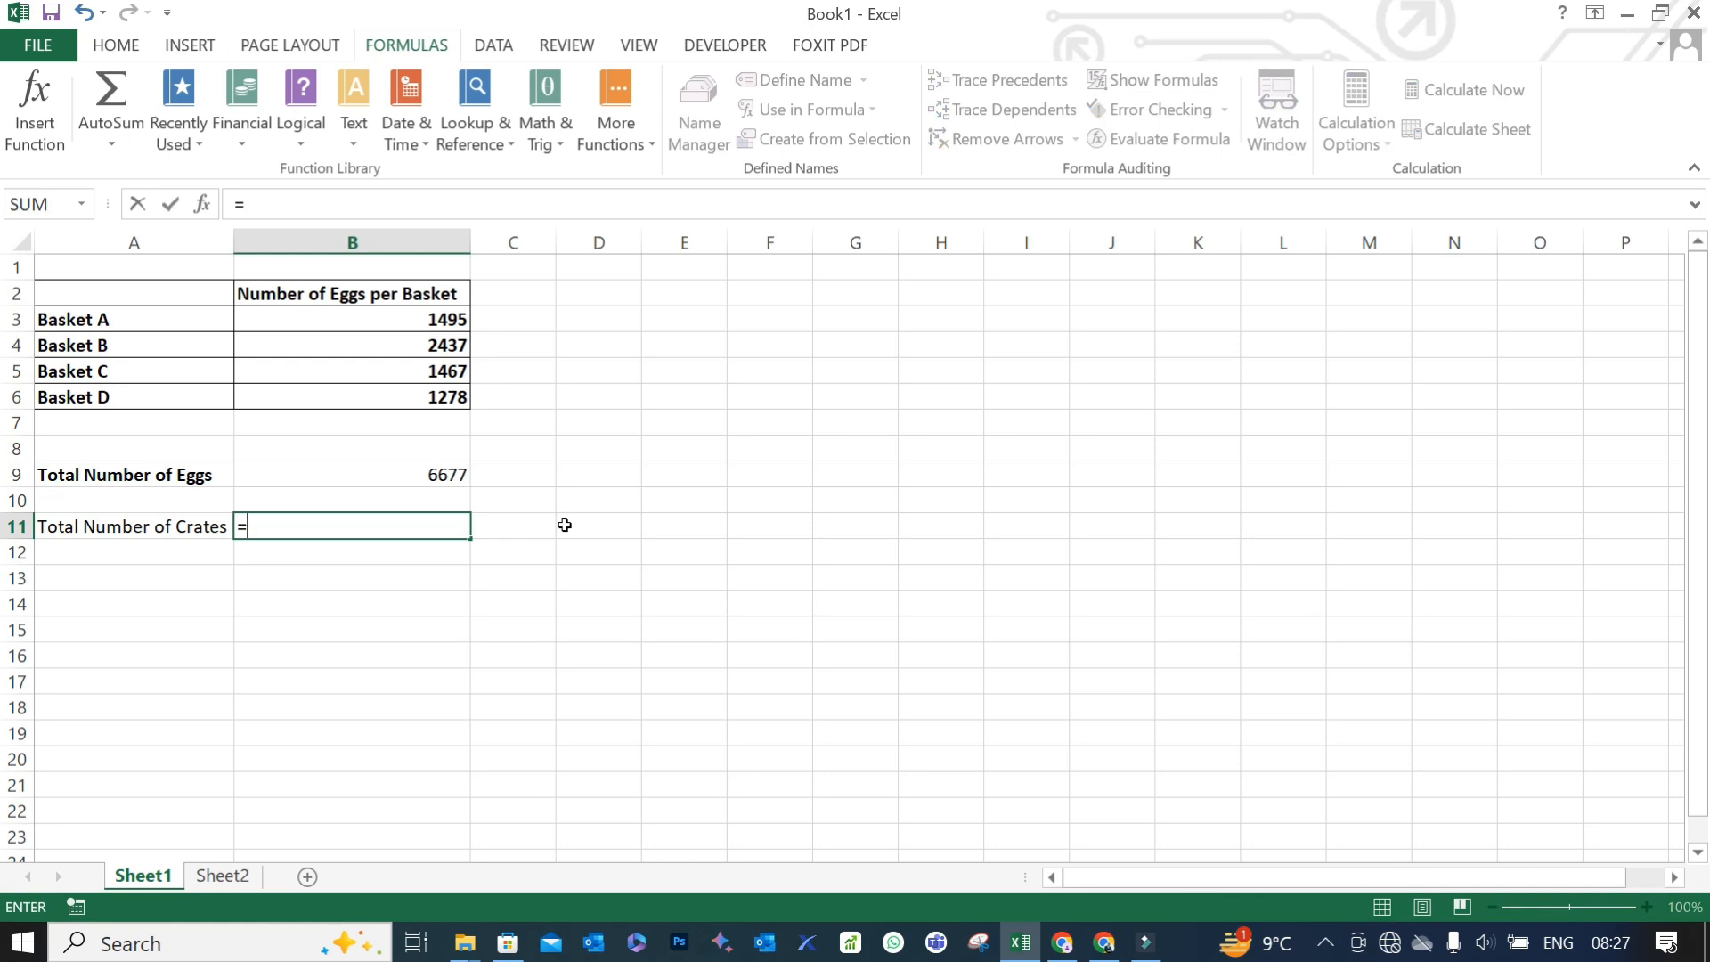
{"action": "left_click", "coordinate": [421, 472]}
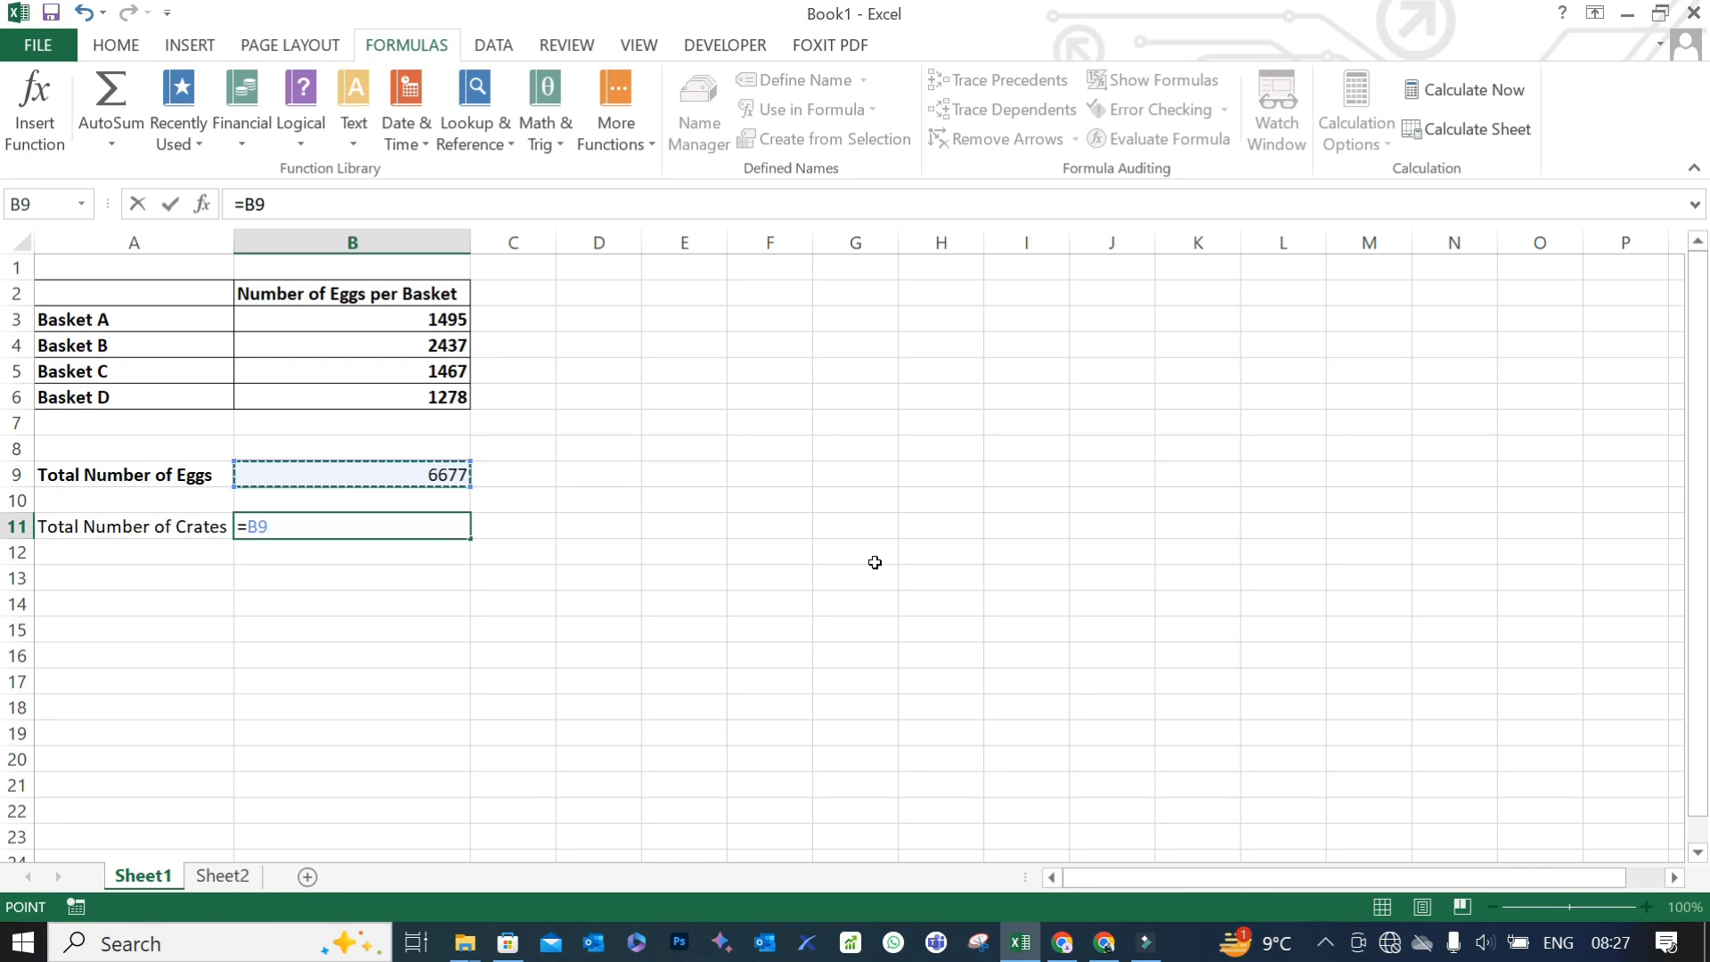
{"action": "type", "text": "/30"}
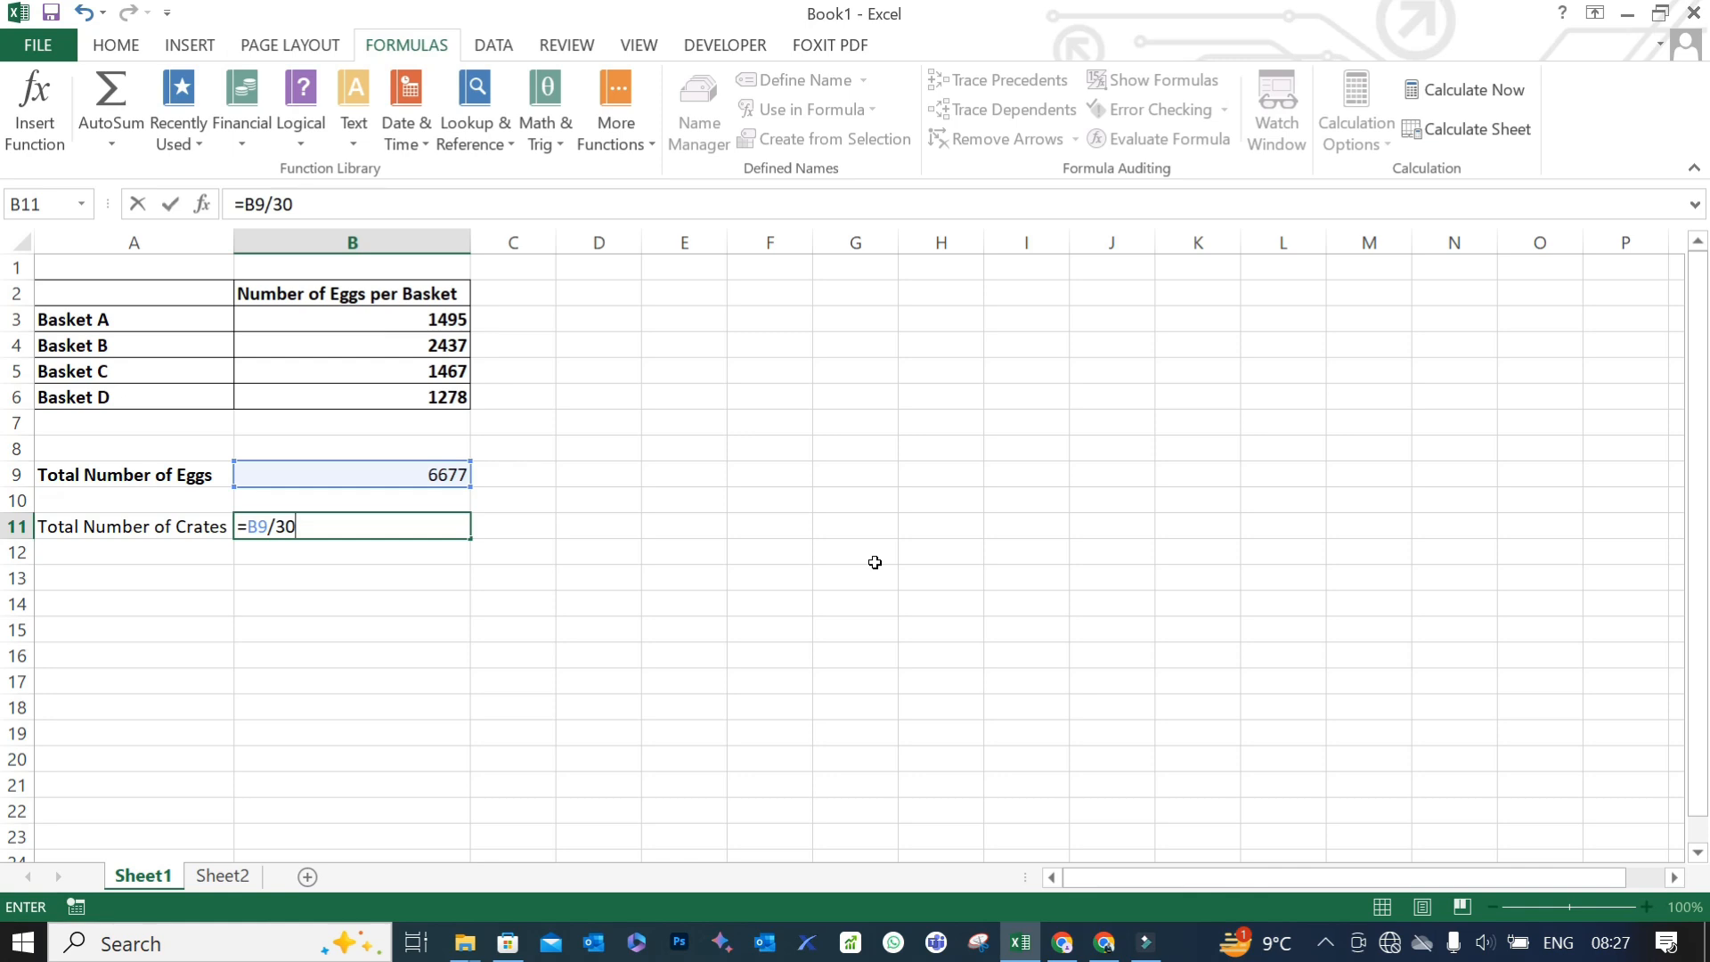
{"action": "key", "text": "Return"}
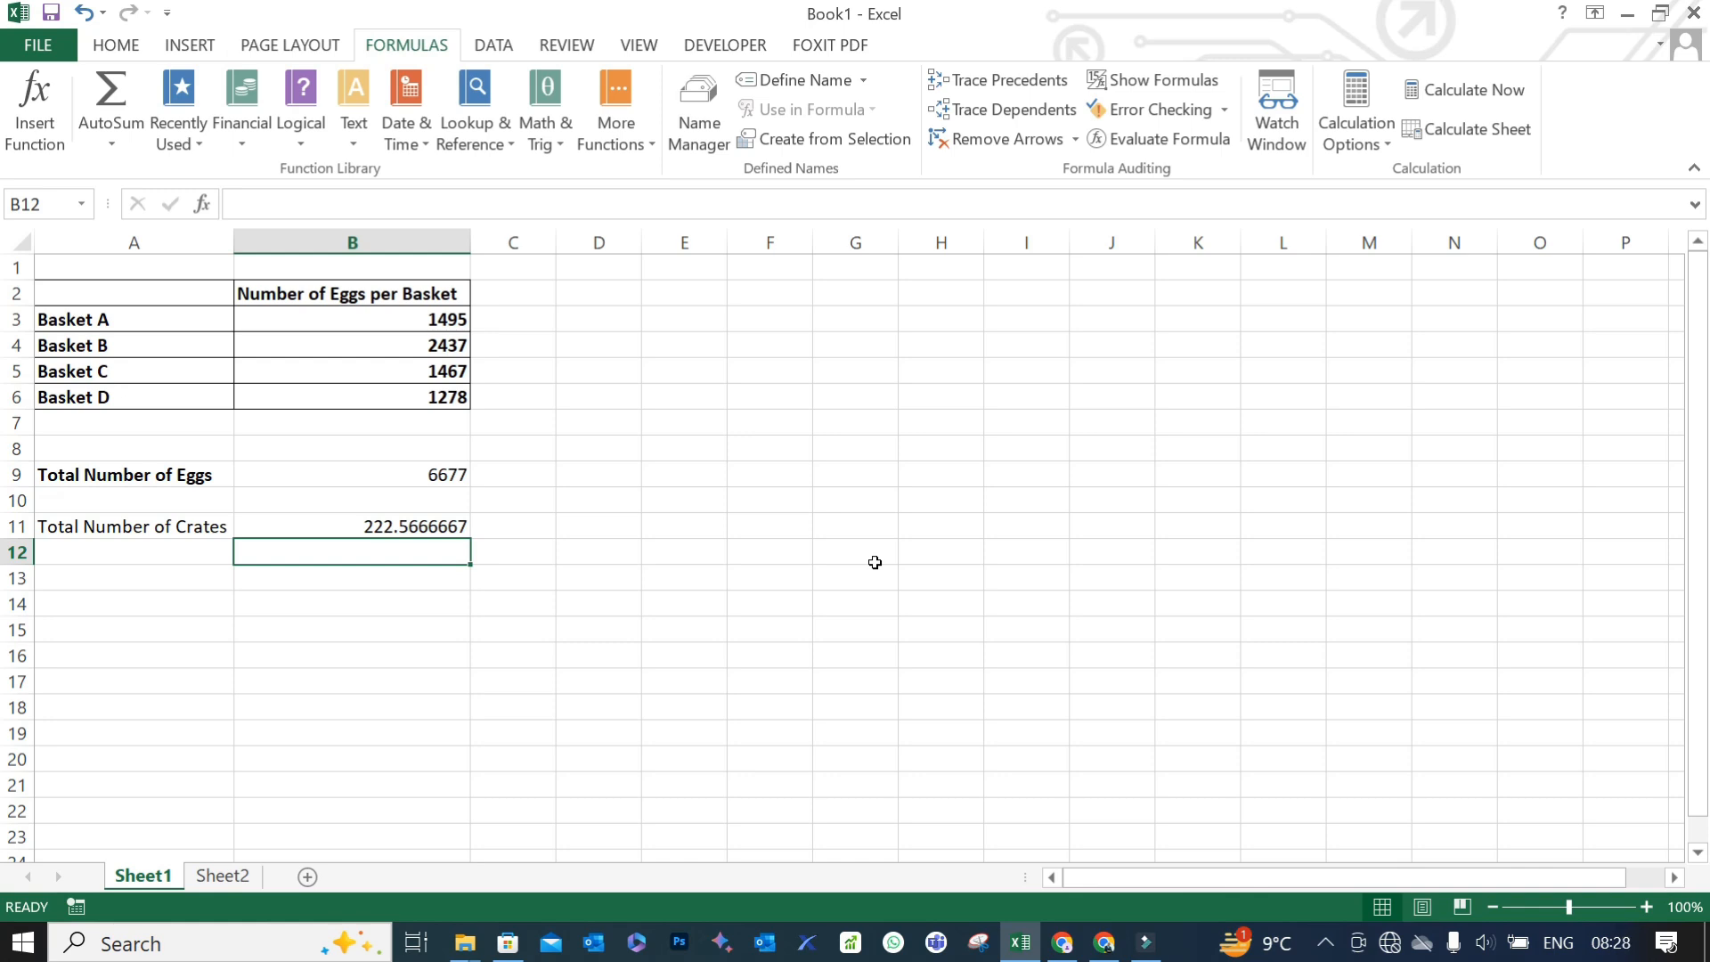
- Calculate in D11 the eggs left over after filling 222 crates of 30, using the formula =B9-(222*30)
{"action": "key", "text": "Down"}
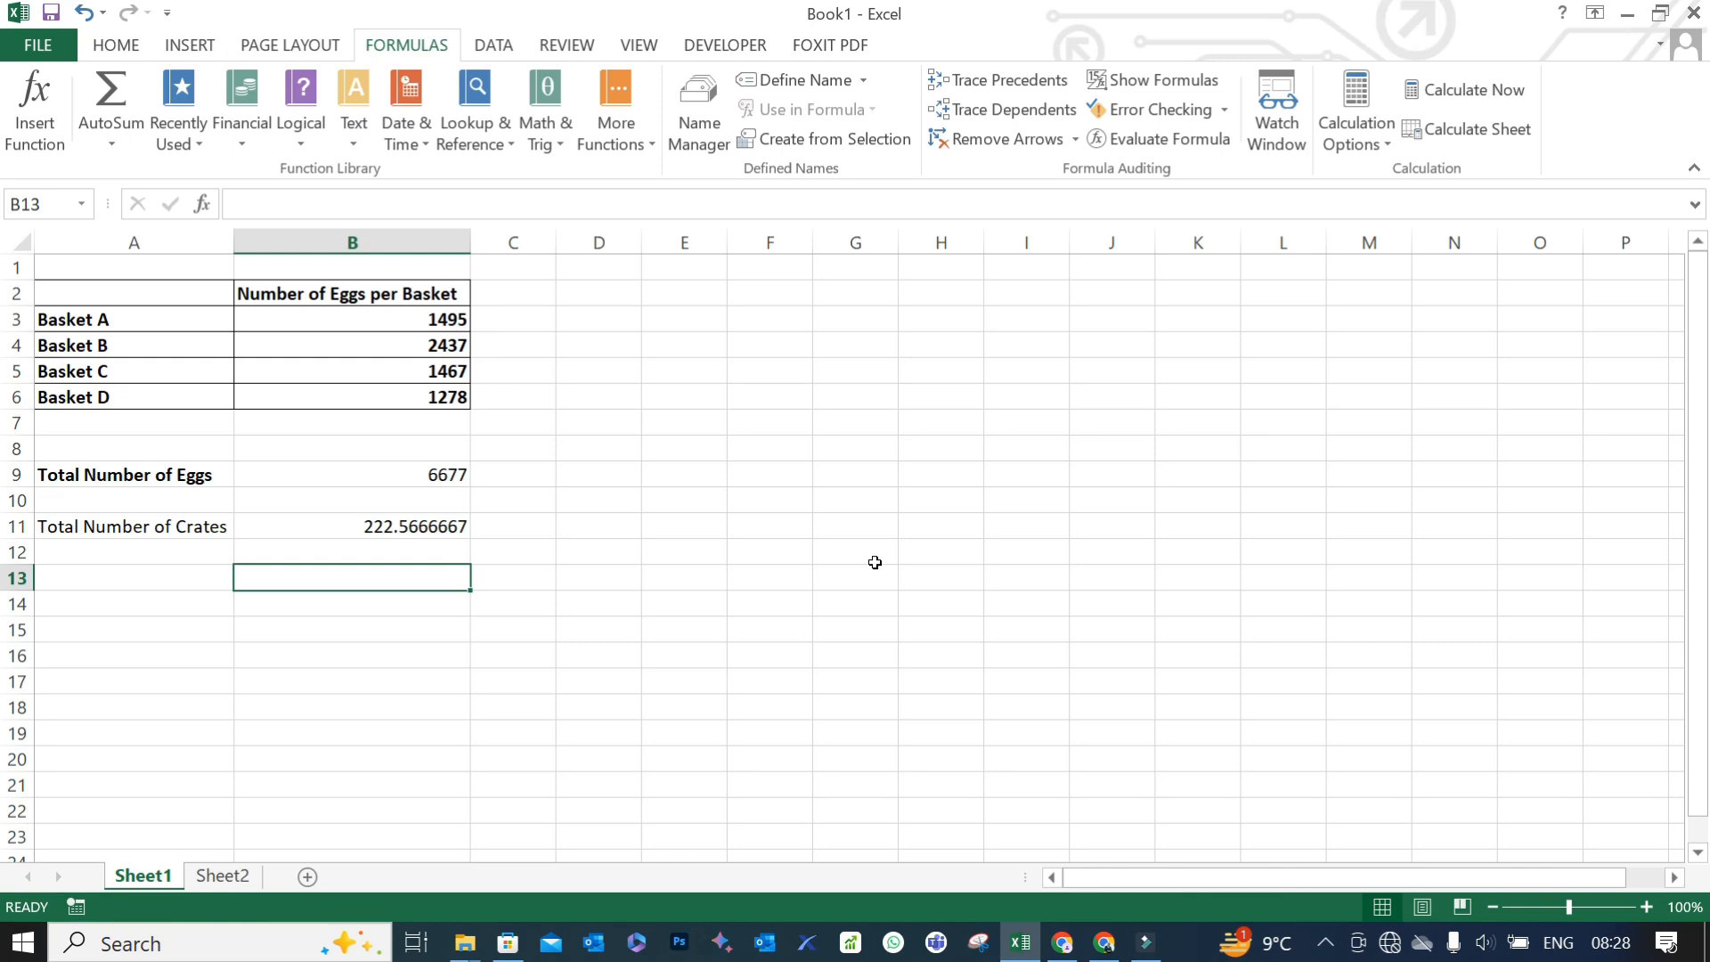
{"action": "key", "text": "Right"}
{"action": "key", "text": "Right"}
{"action": "key", "text": "Right"}
{"action": "key", "text": "Up"}
{"action": "key", "text": "Up"}
{"action": "key", "text": "Left"}
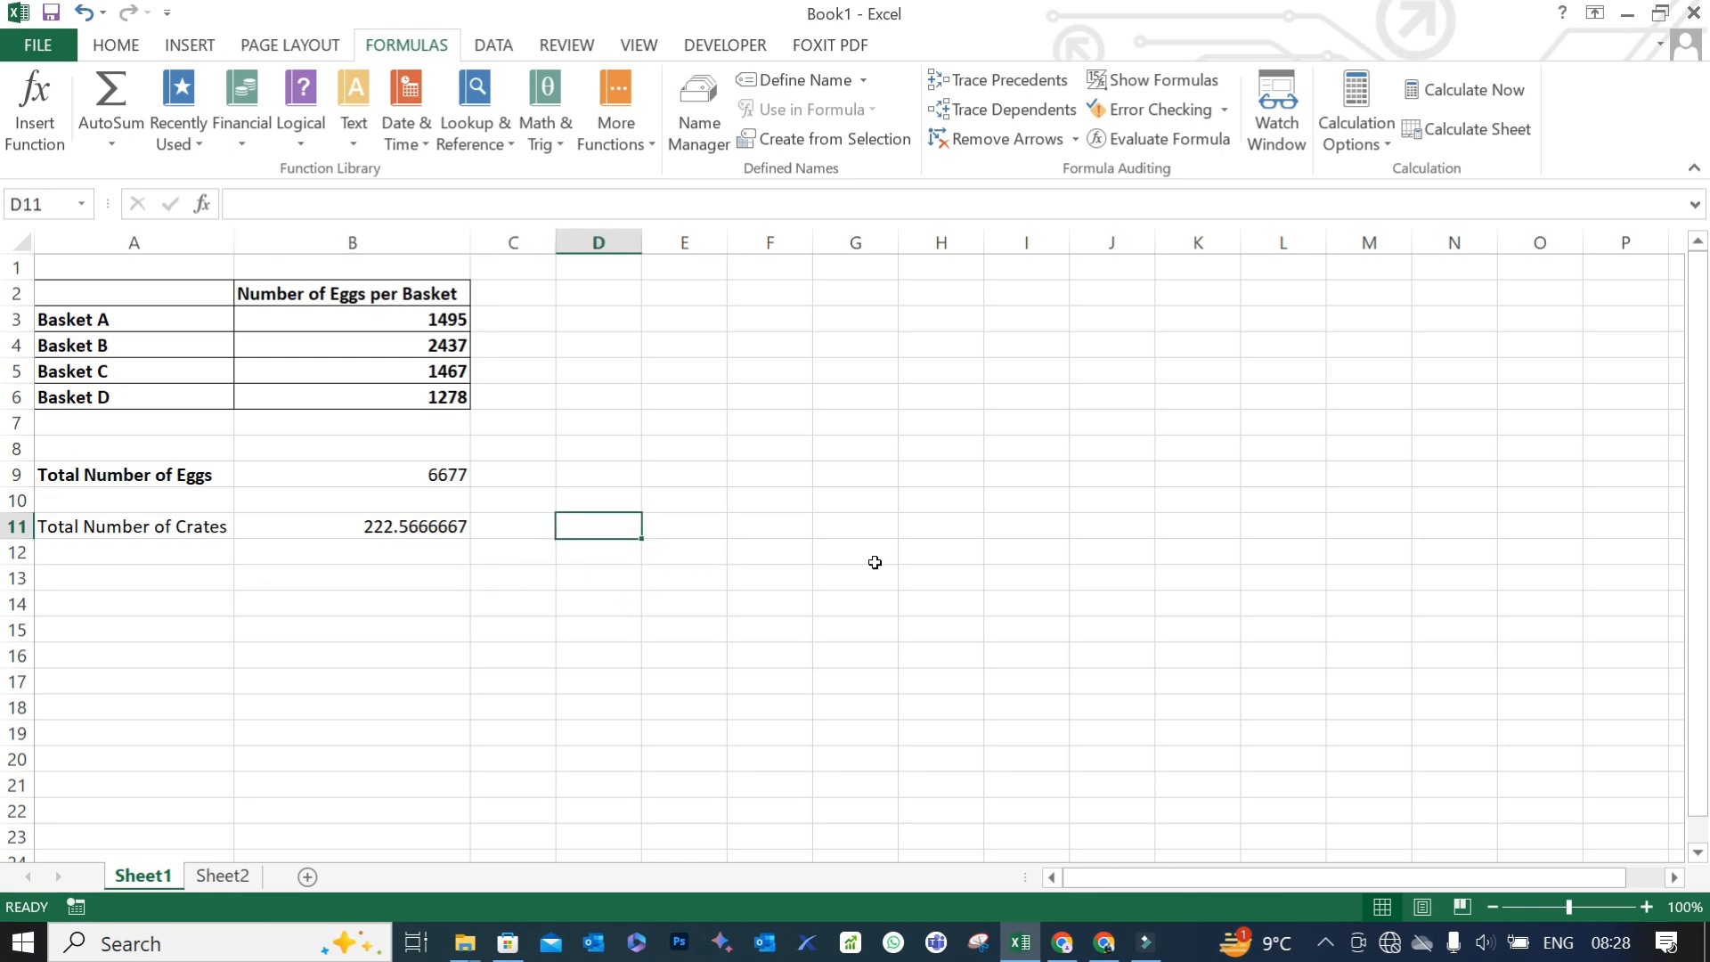
{"action": "type", "text": "="}
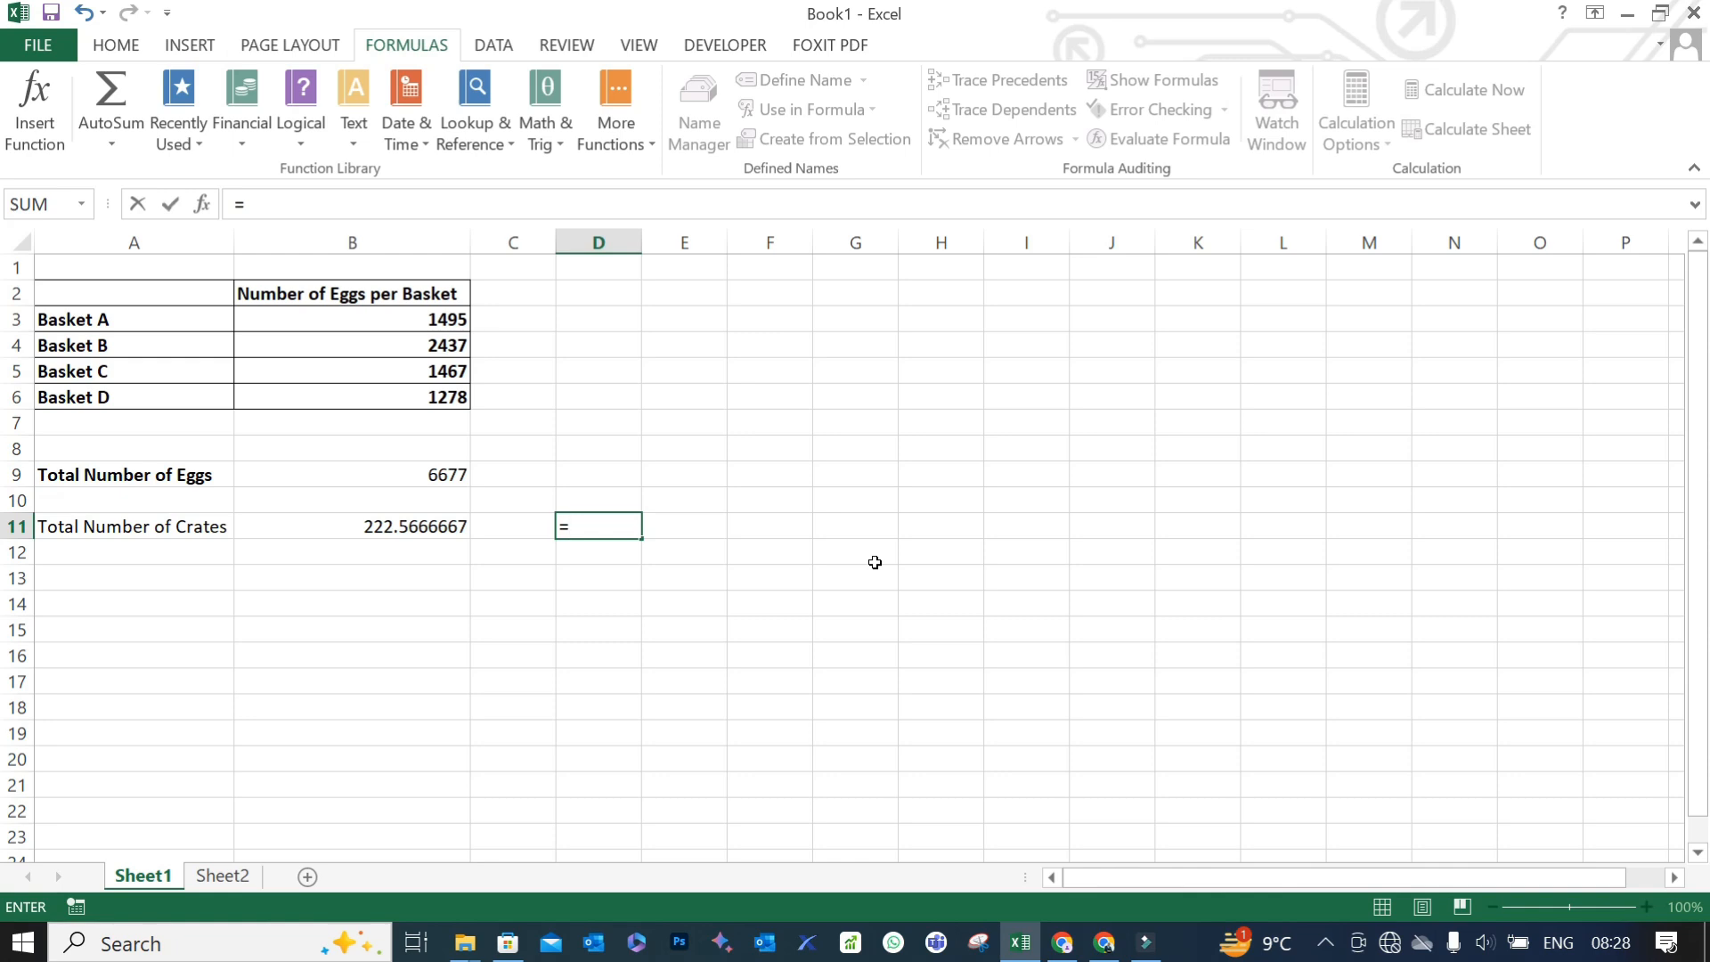
{"action": "type", "text": "("}
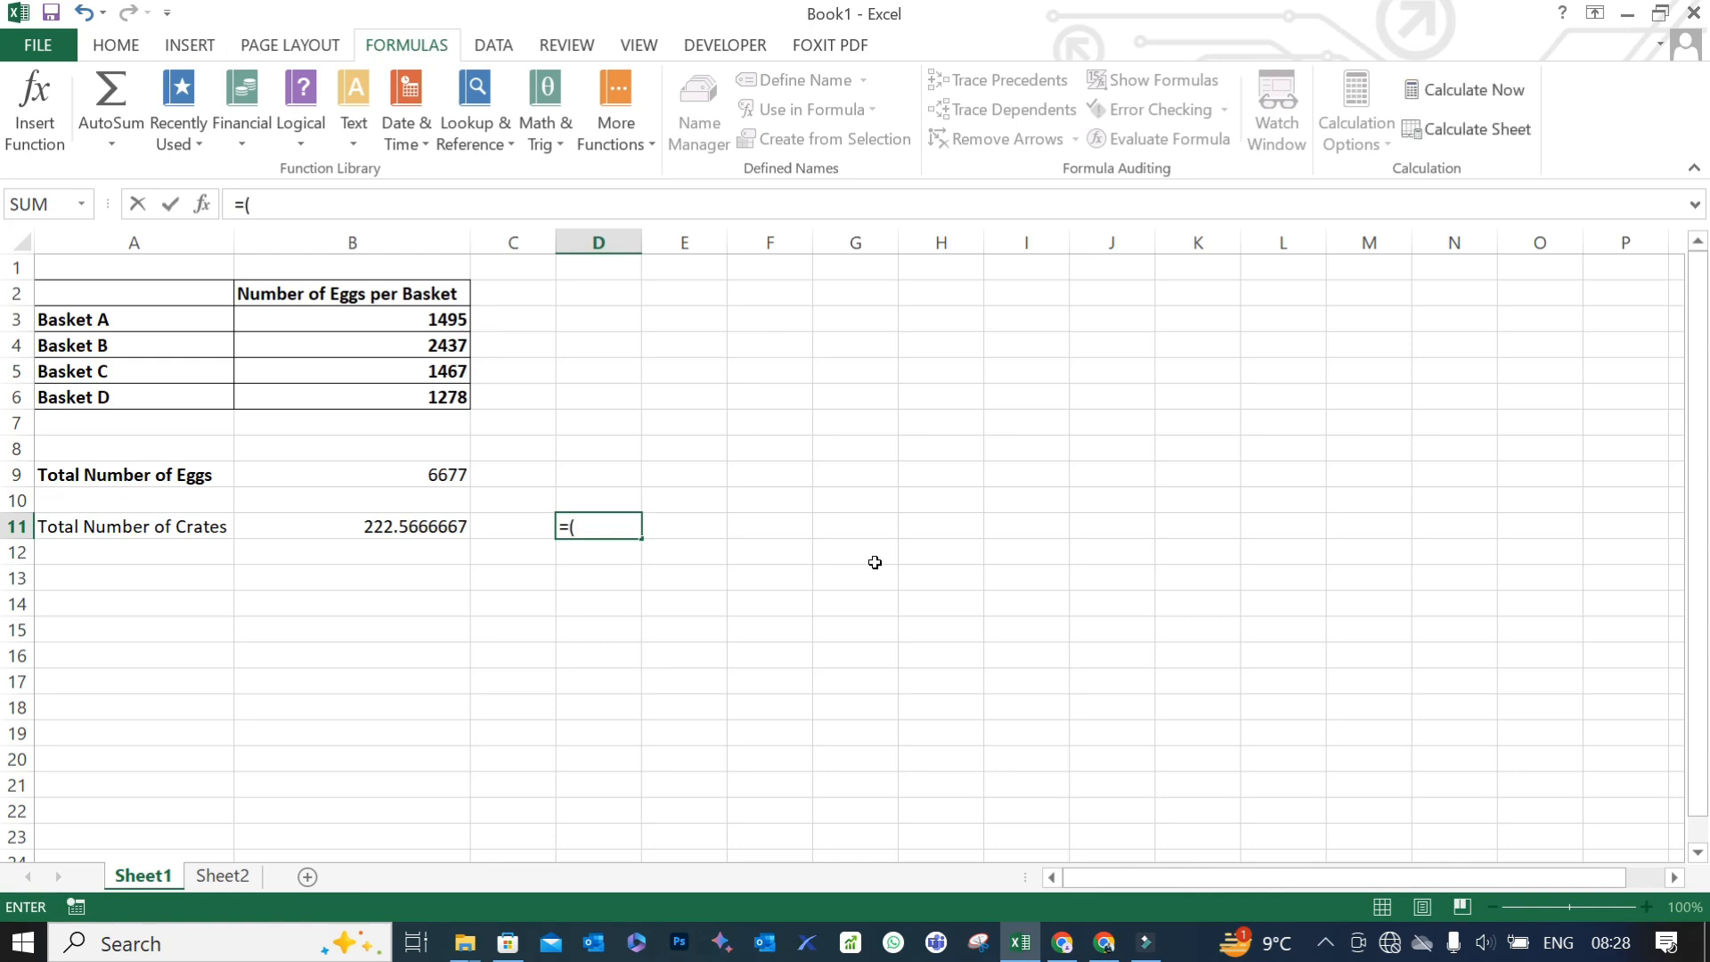
{"action": "type", "text": "222*30)"}
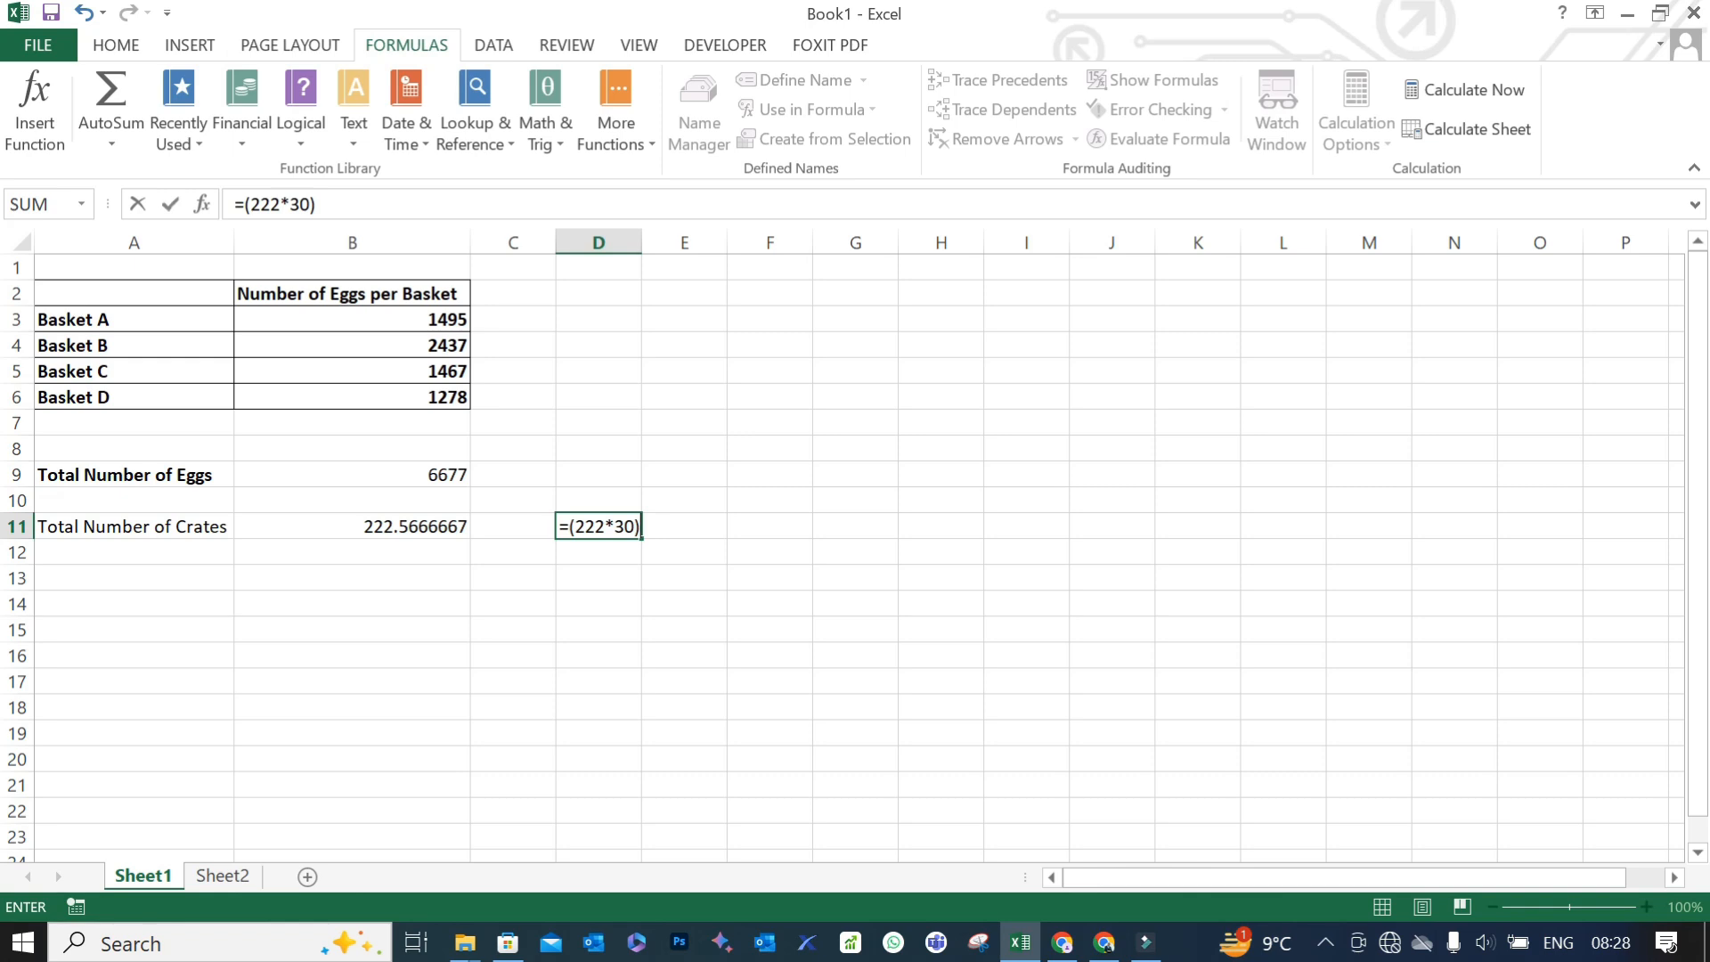
{"action": "left_click", "coordinate": [243, 204]}
{"action": "left_click", "coordinate": [414, 474]}
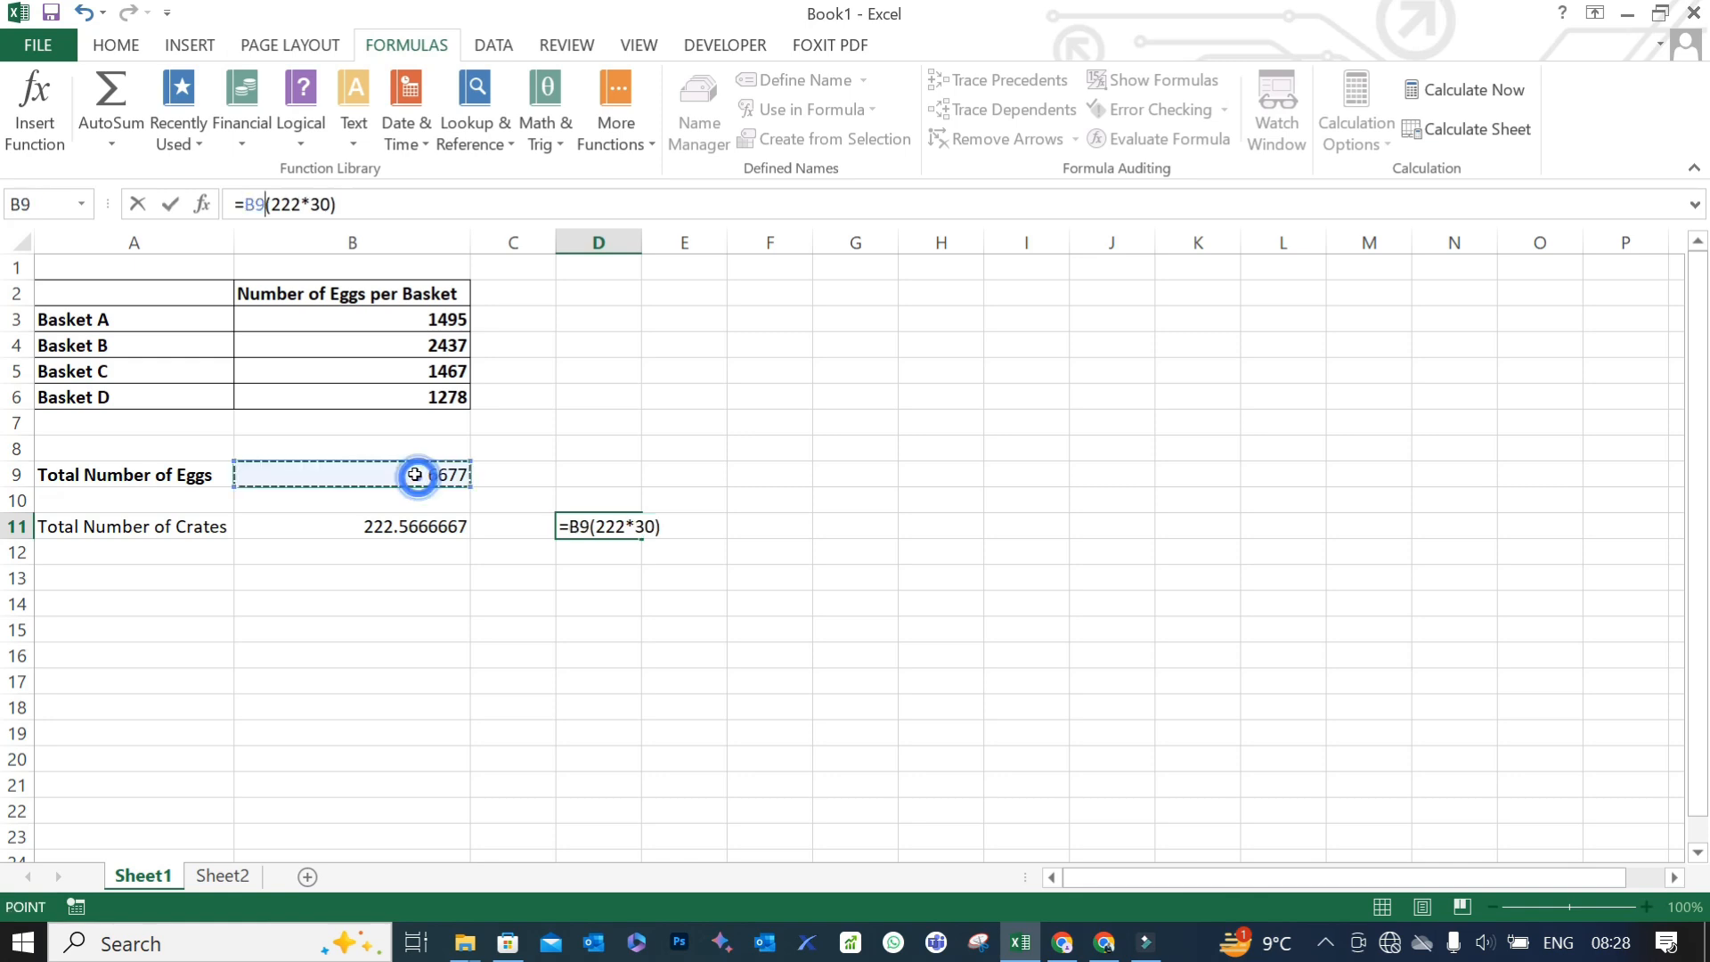
{"action": "type", "text": "-"}
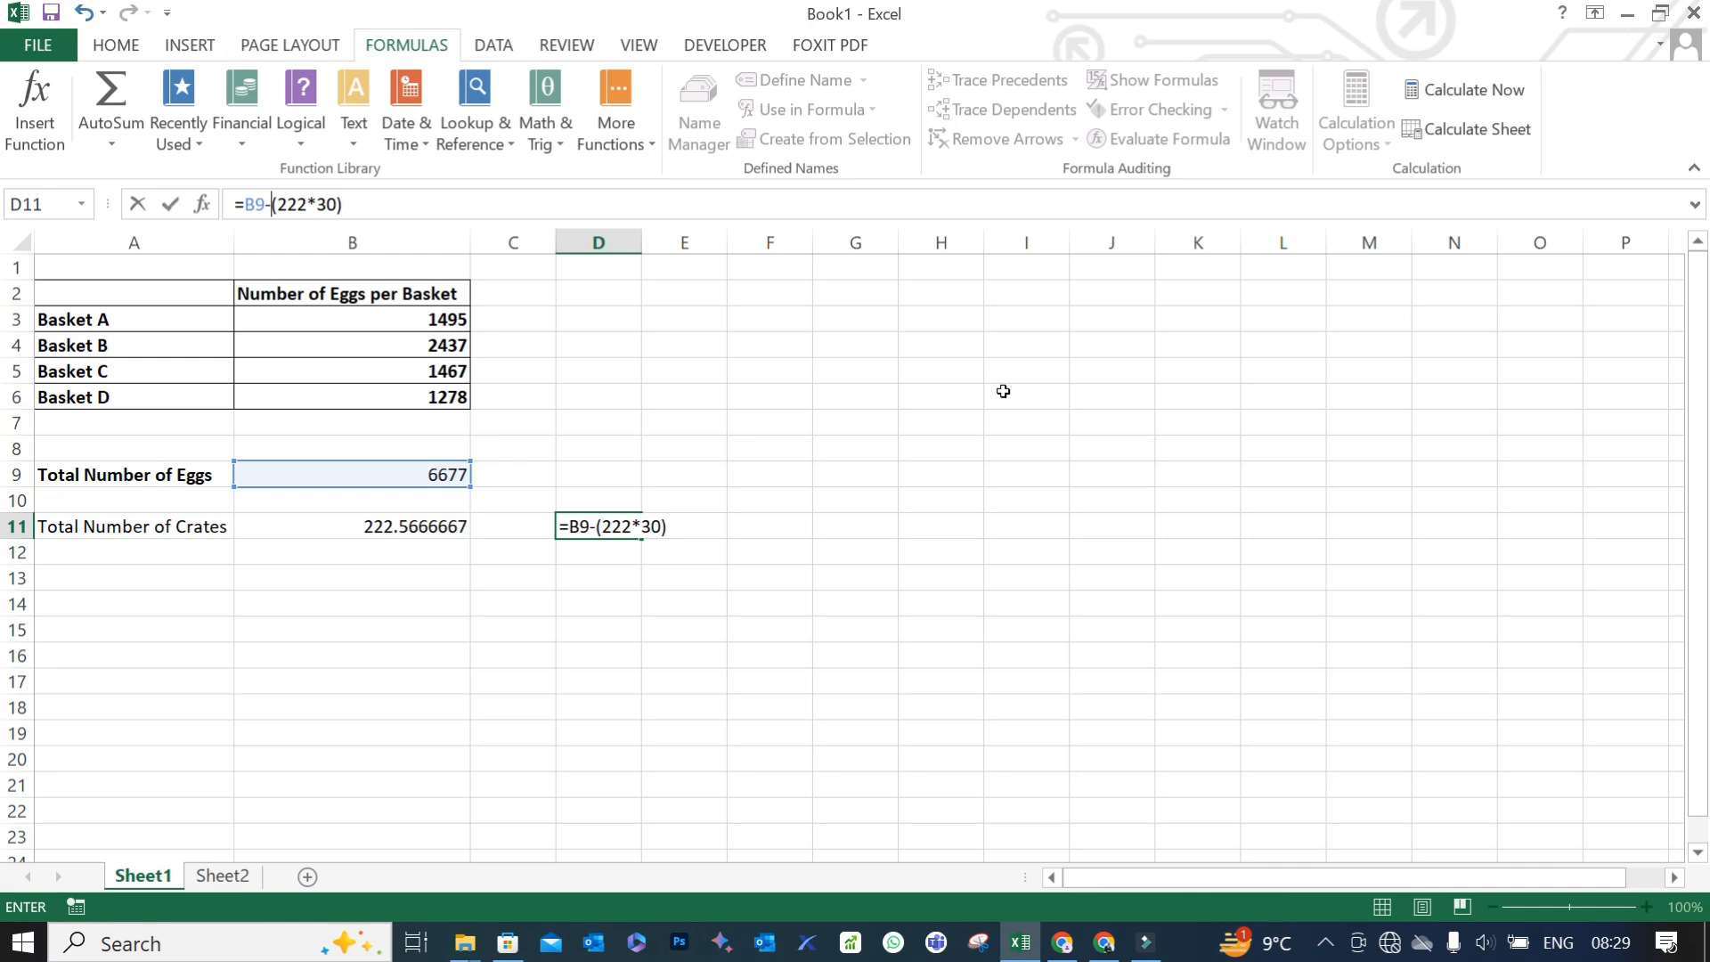
{"action": "key", "text": "Return"}
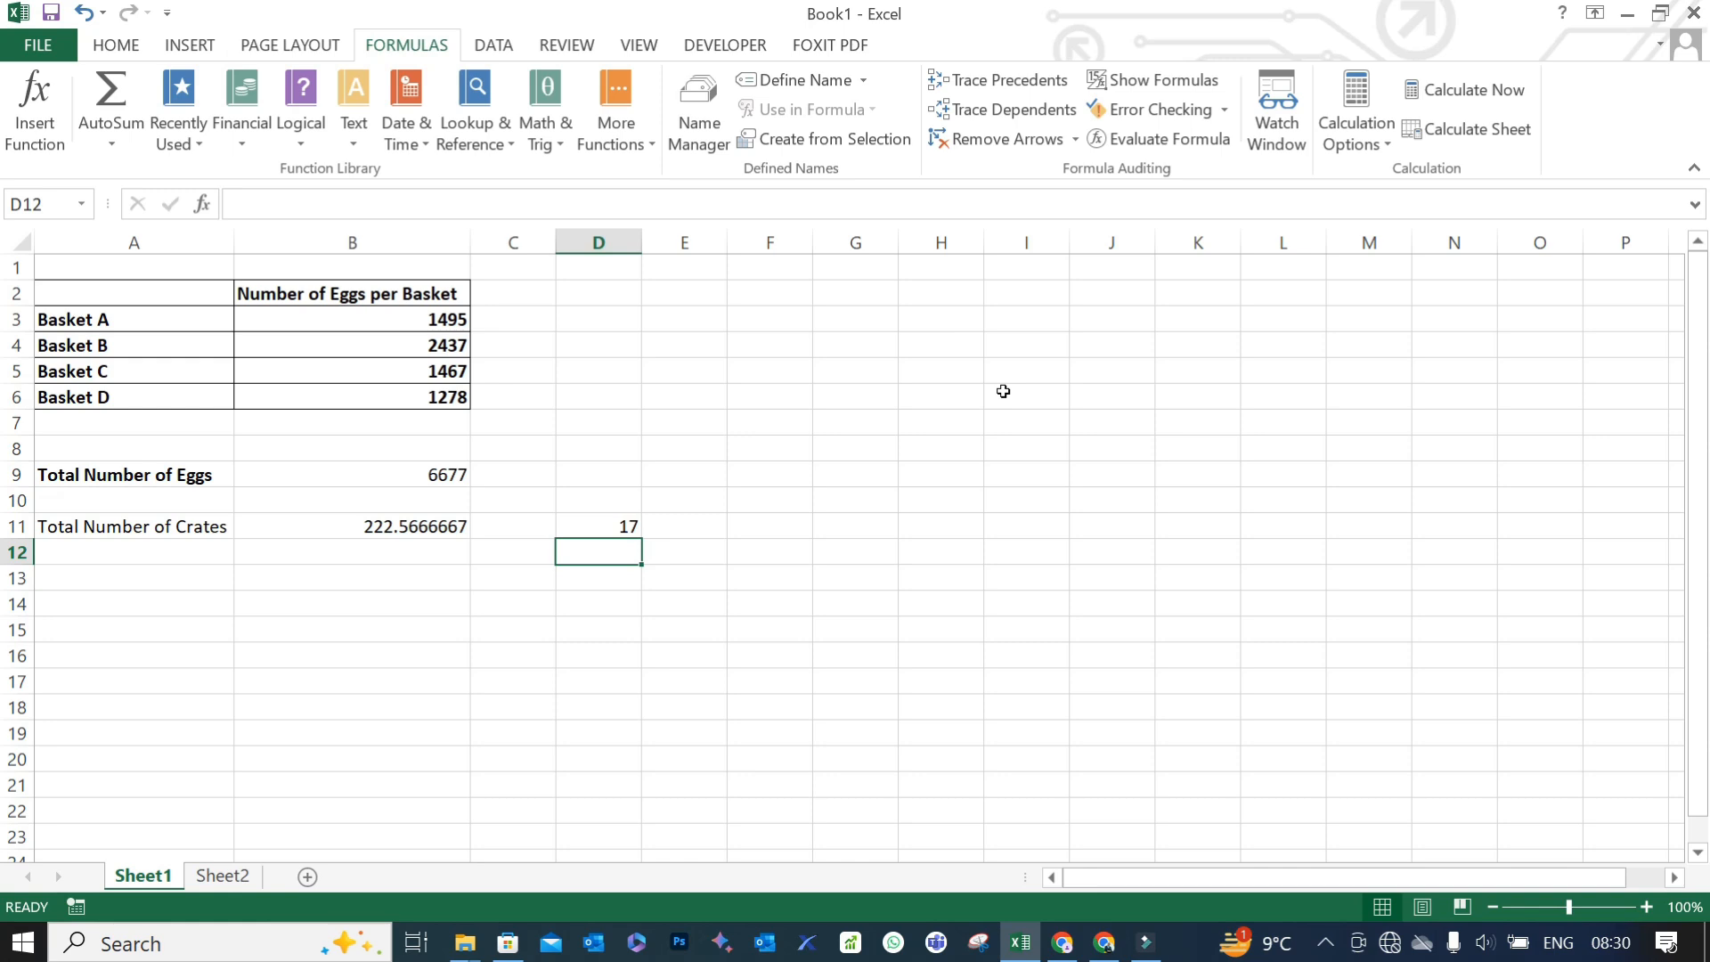
- Round the crate count from B11 to zero decimal places in B13 with the formula +ROUND(B11,0)
{"action": "key", "text": "Left"}
{"action": "key", "text": "Left"}
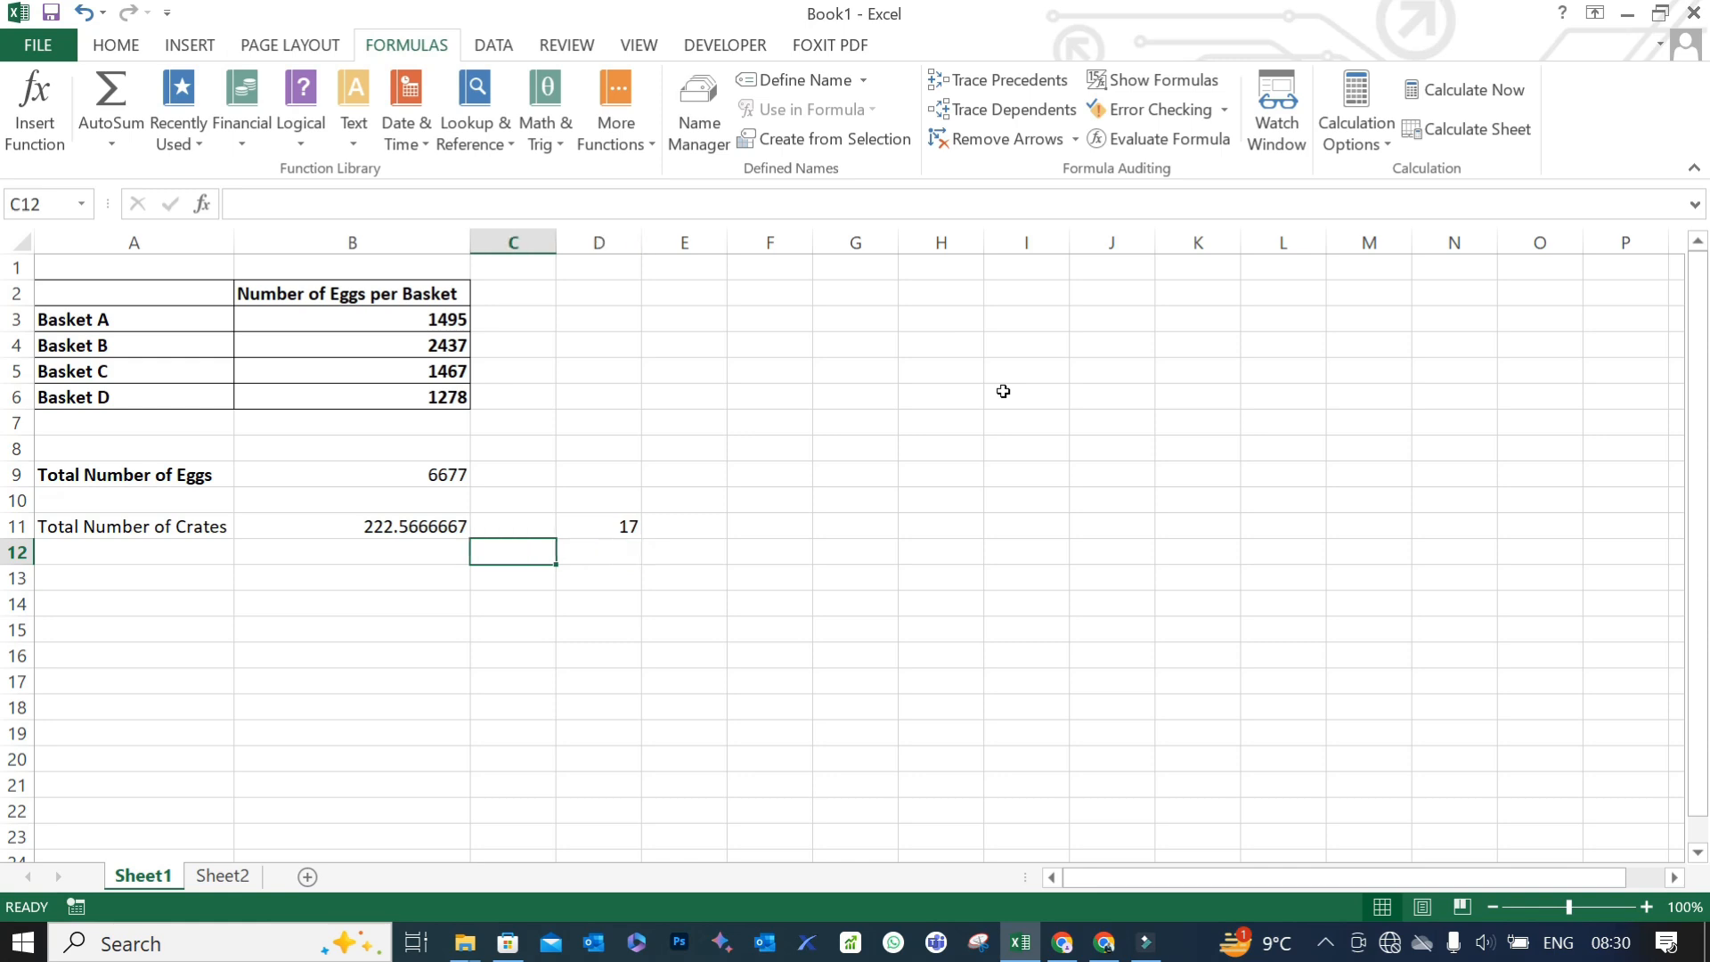
{"action": "key", "text": "Down"}
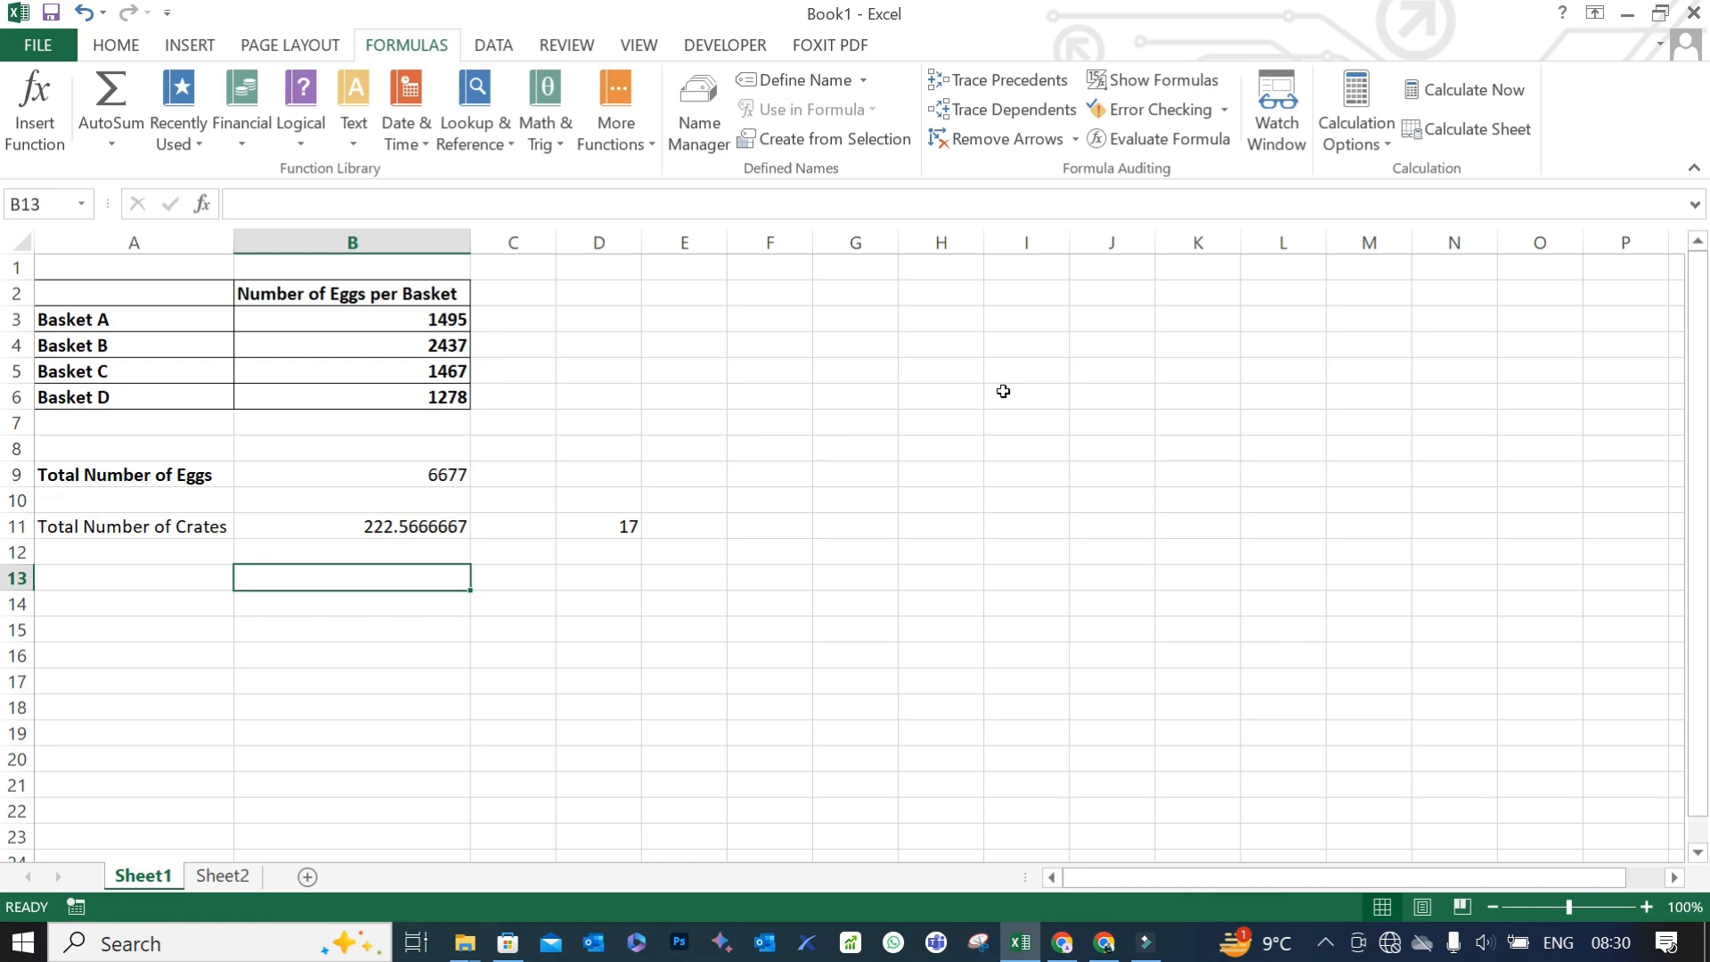
{"action": "type", "text": "+"}
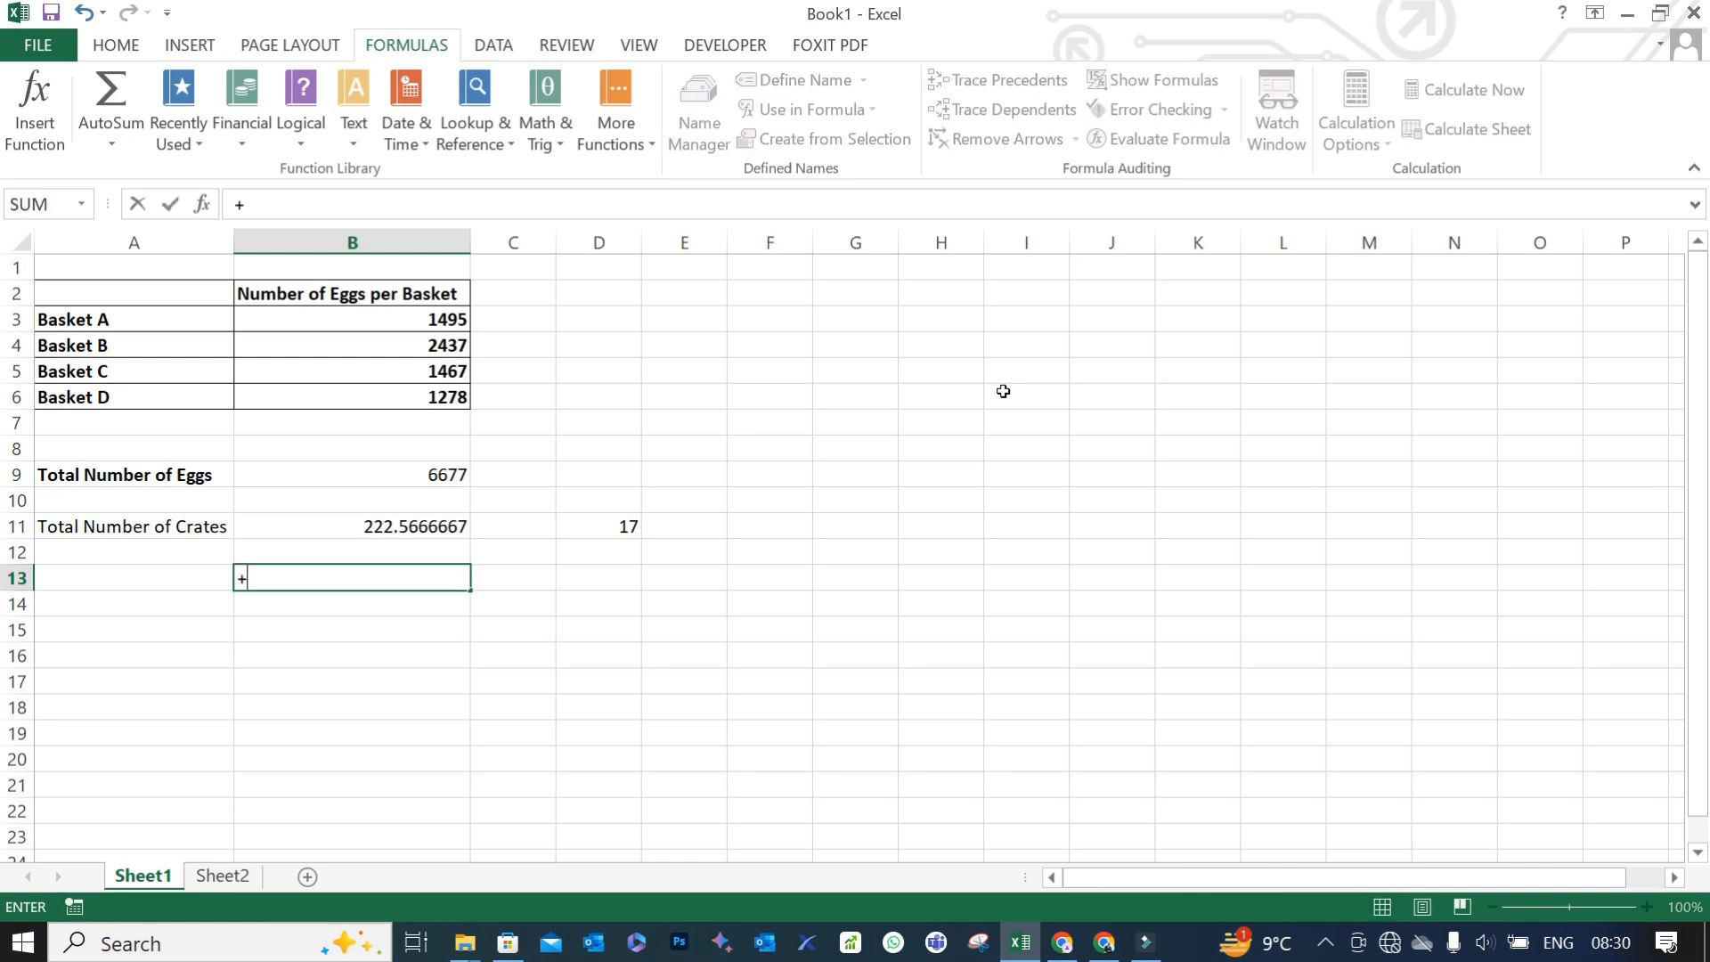
{"action": "type", "text": "roun"}
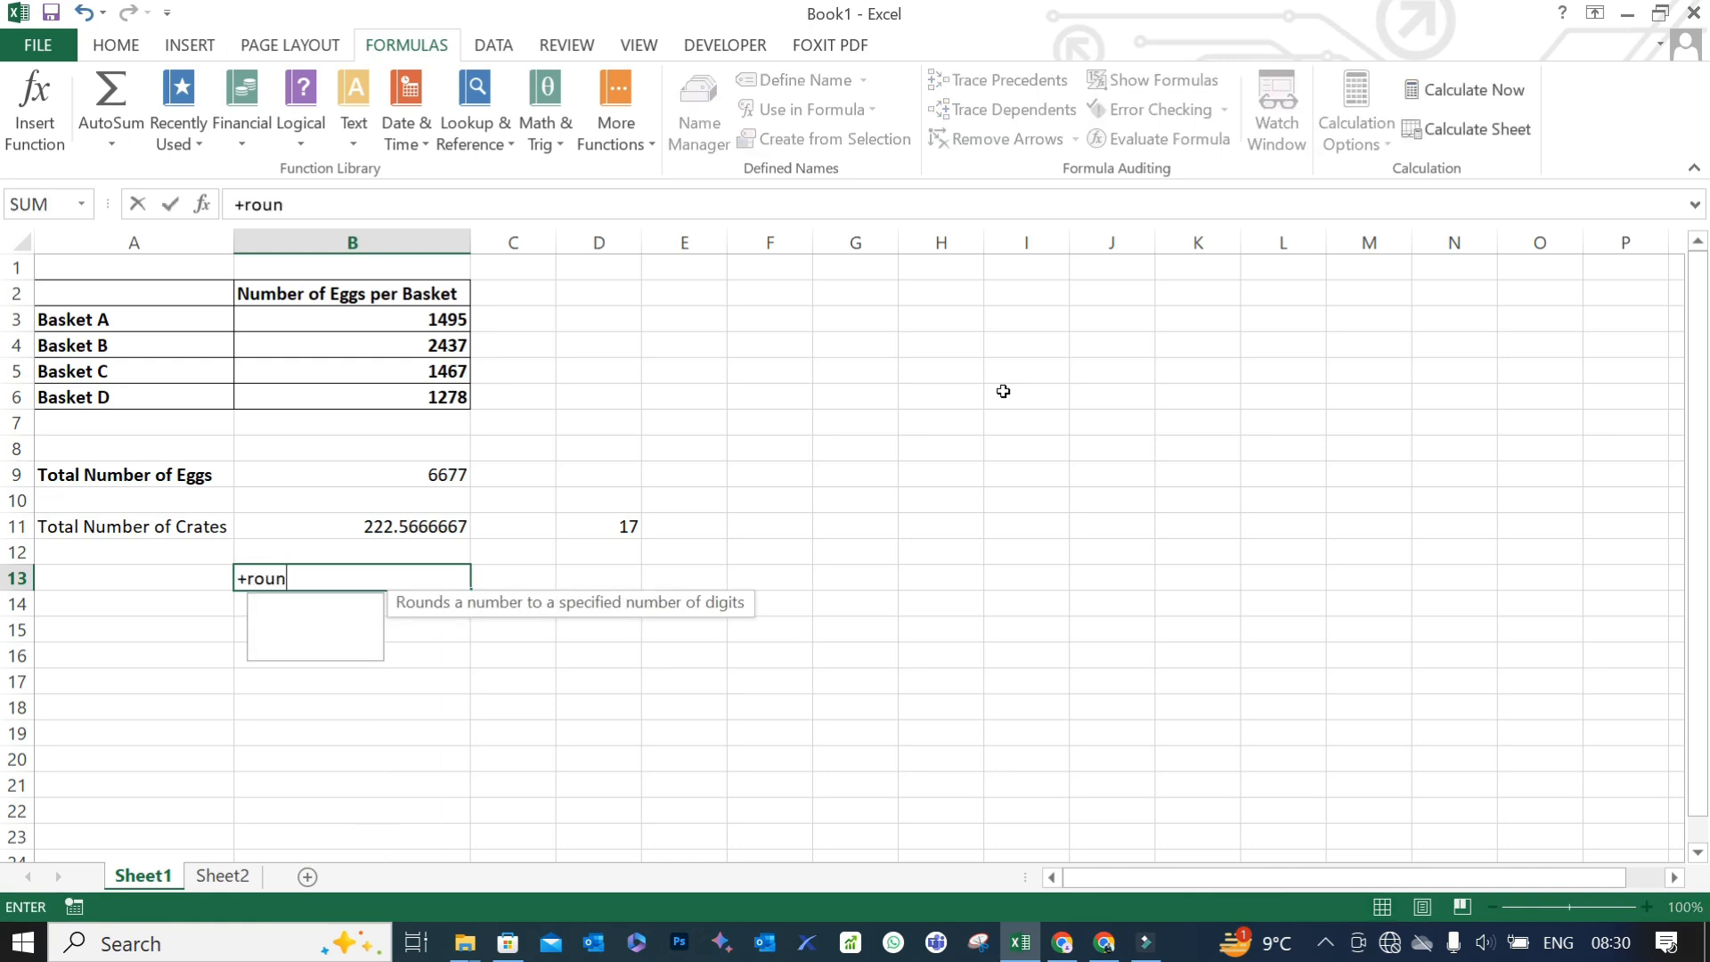
{"action": "type", "text": "d("}
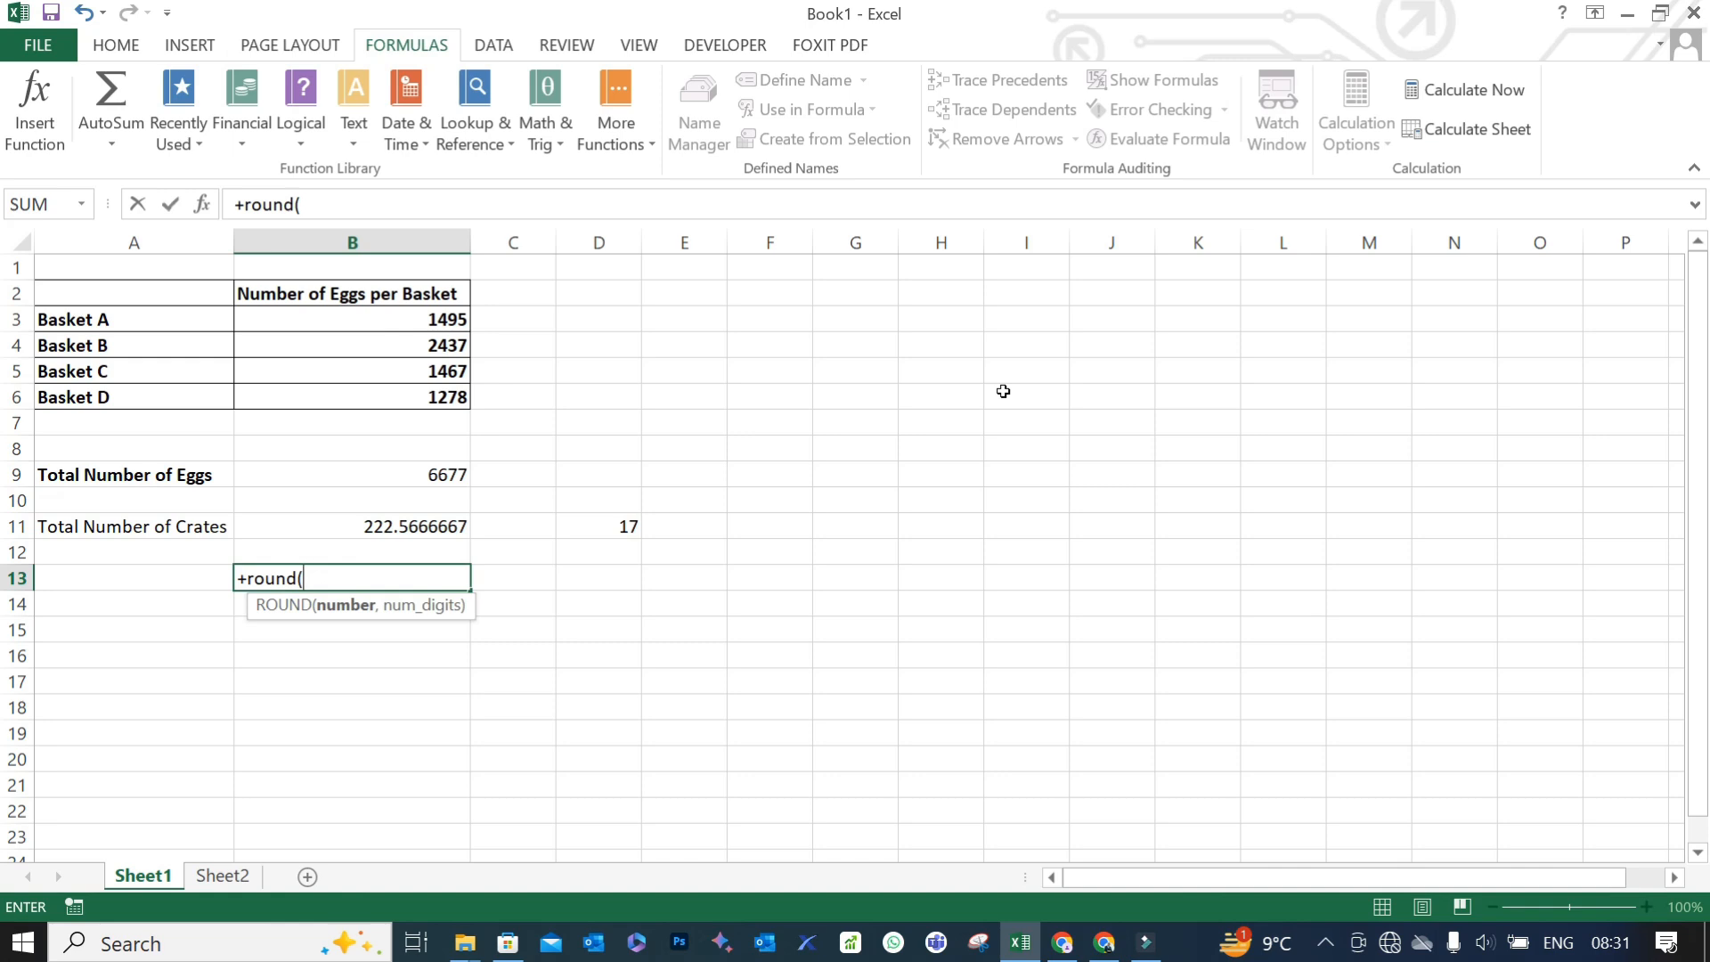
{"action": "left_click", "coordinate": [374, 524]}
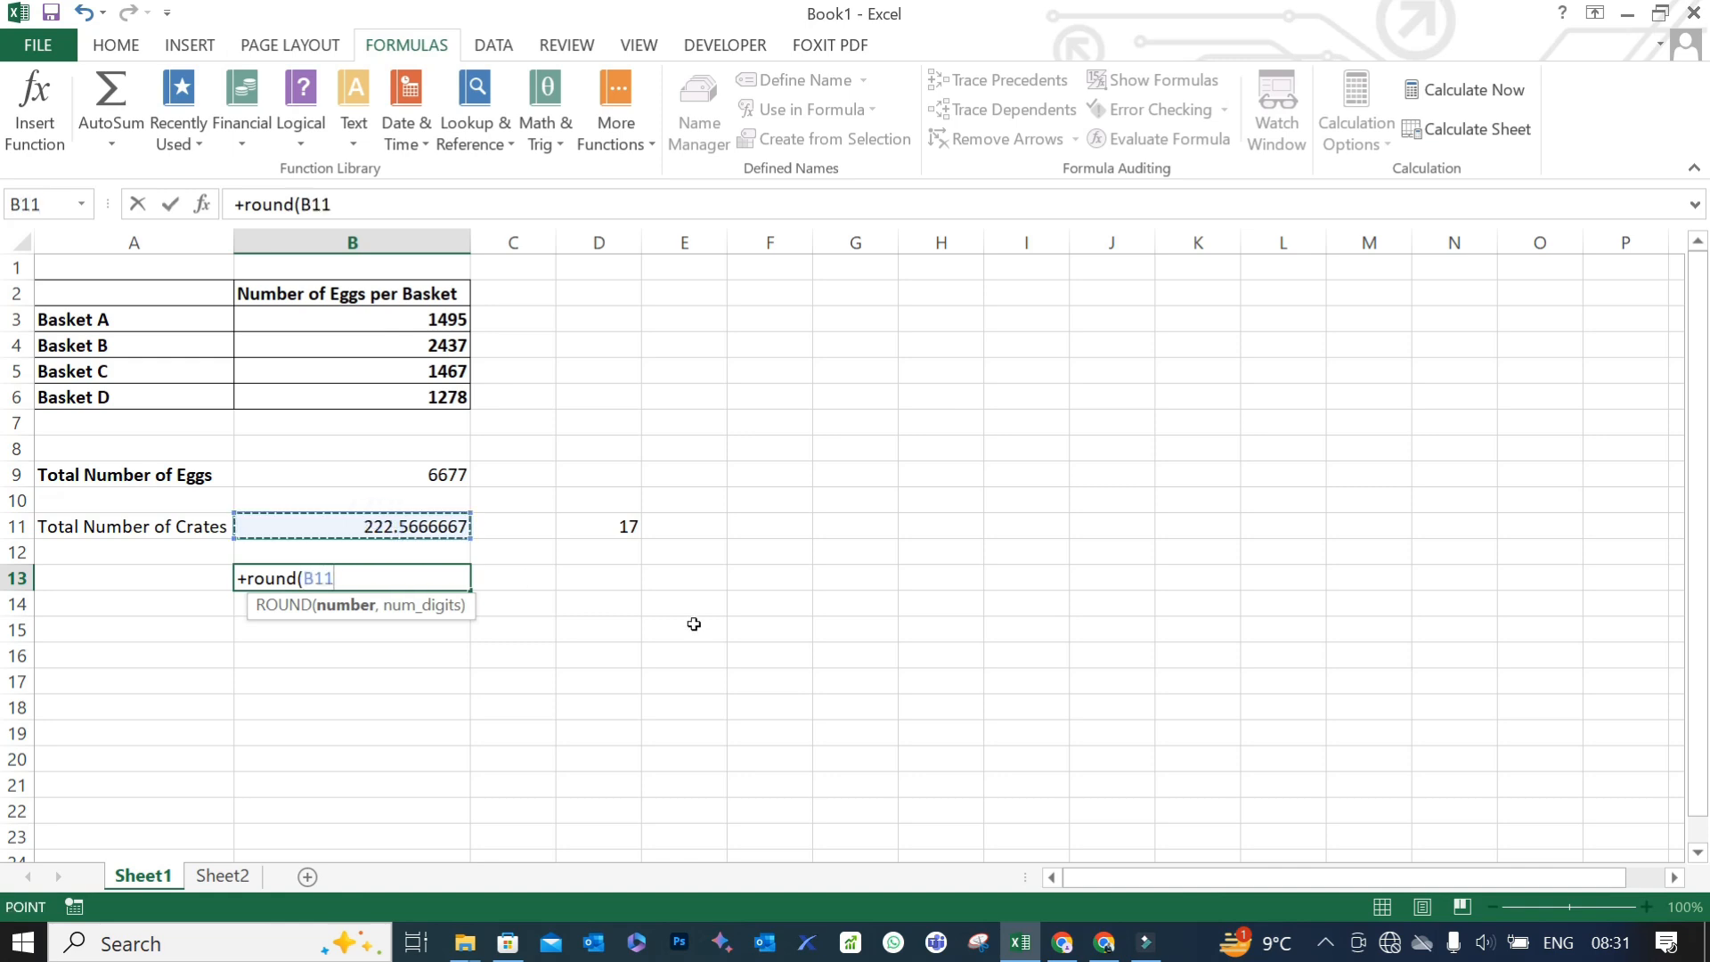
{"action": "type", "text": ","}
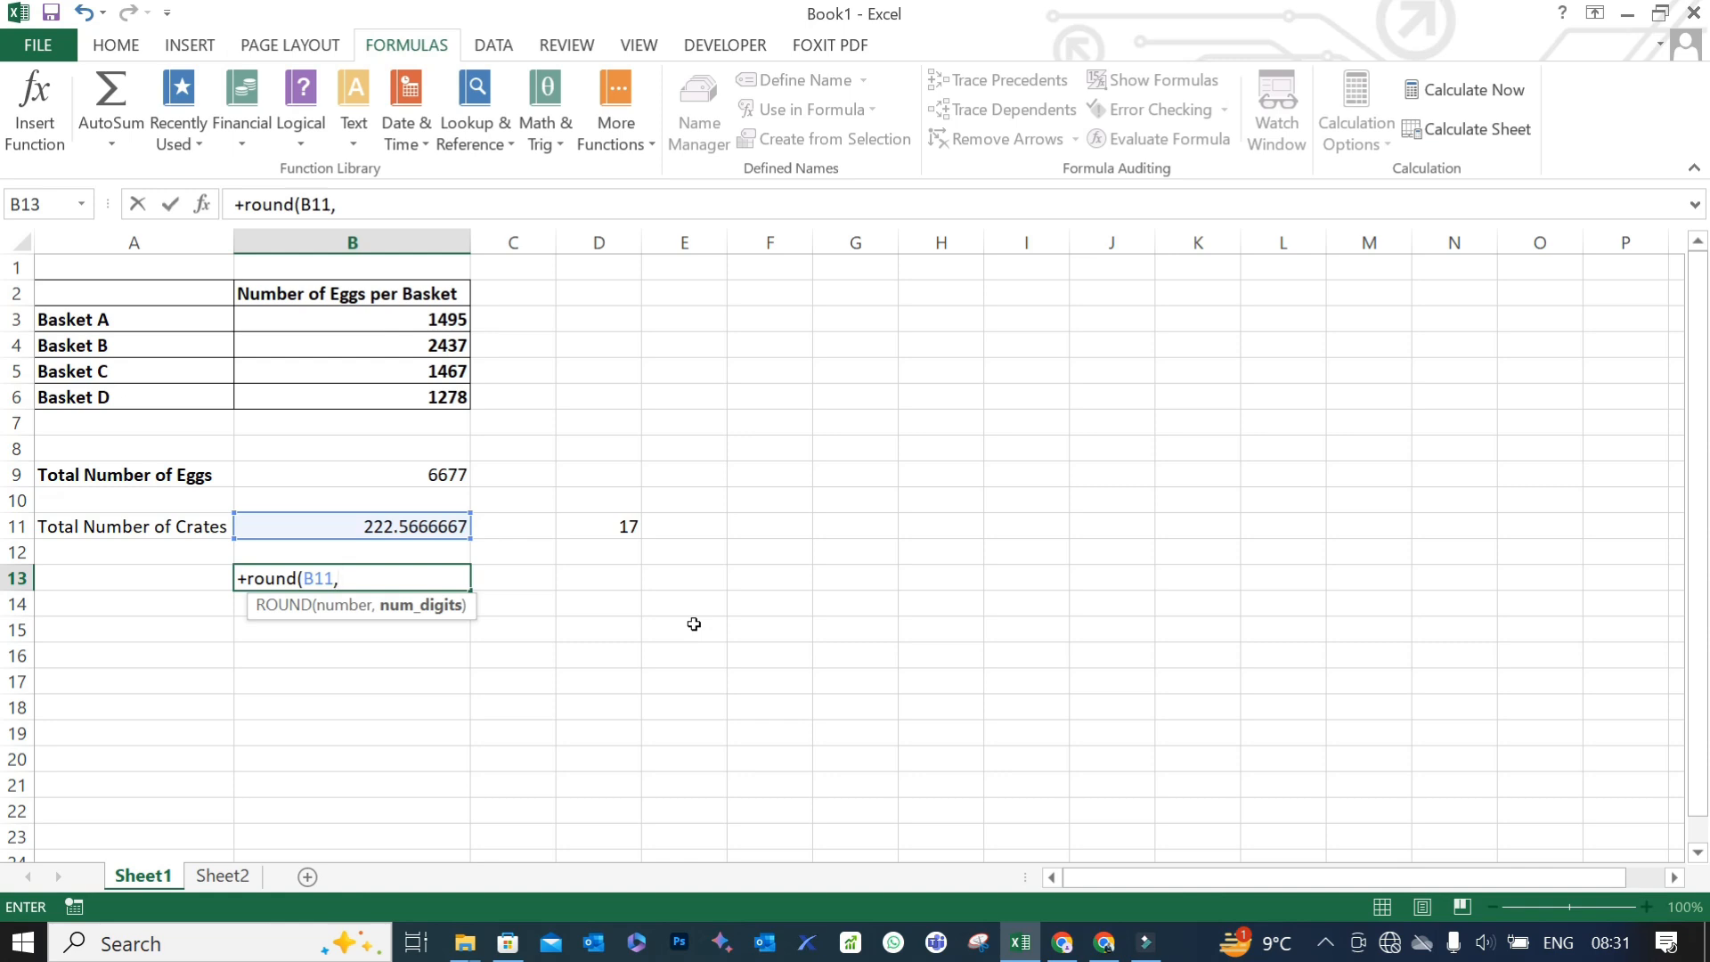
{"action": "type", "text": "0)"}
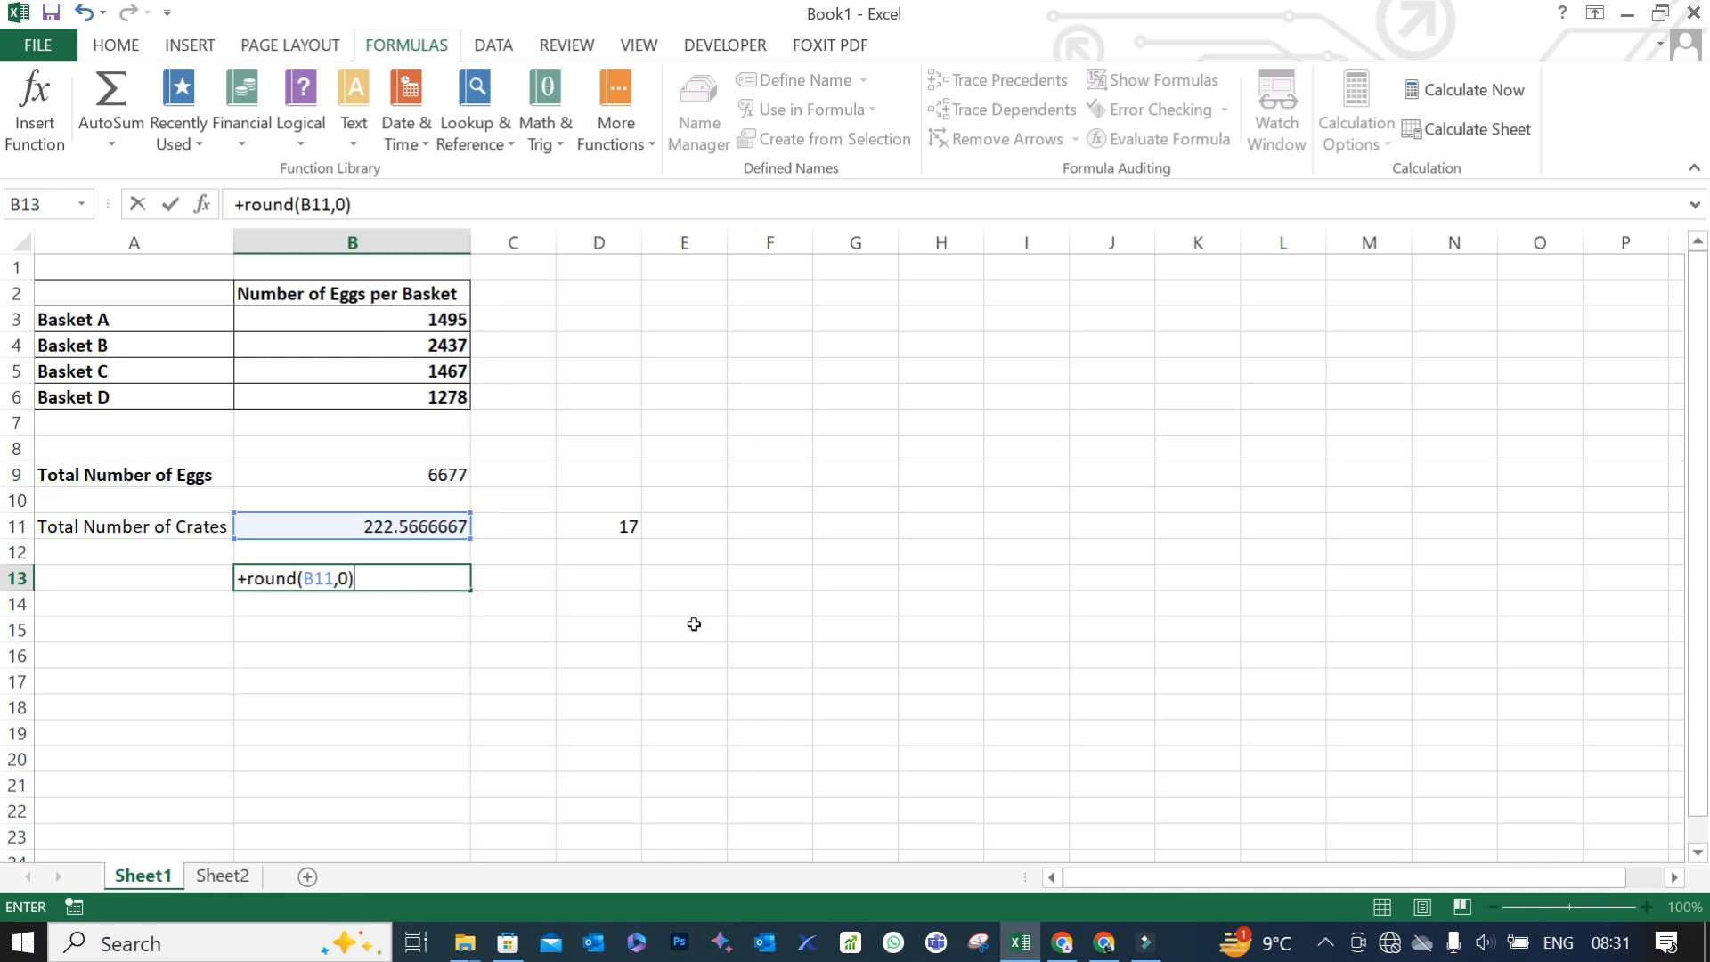
{"action": "key", "text": "Return"}
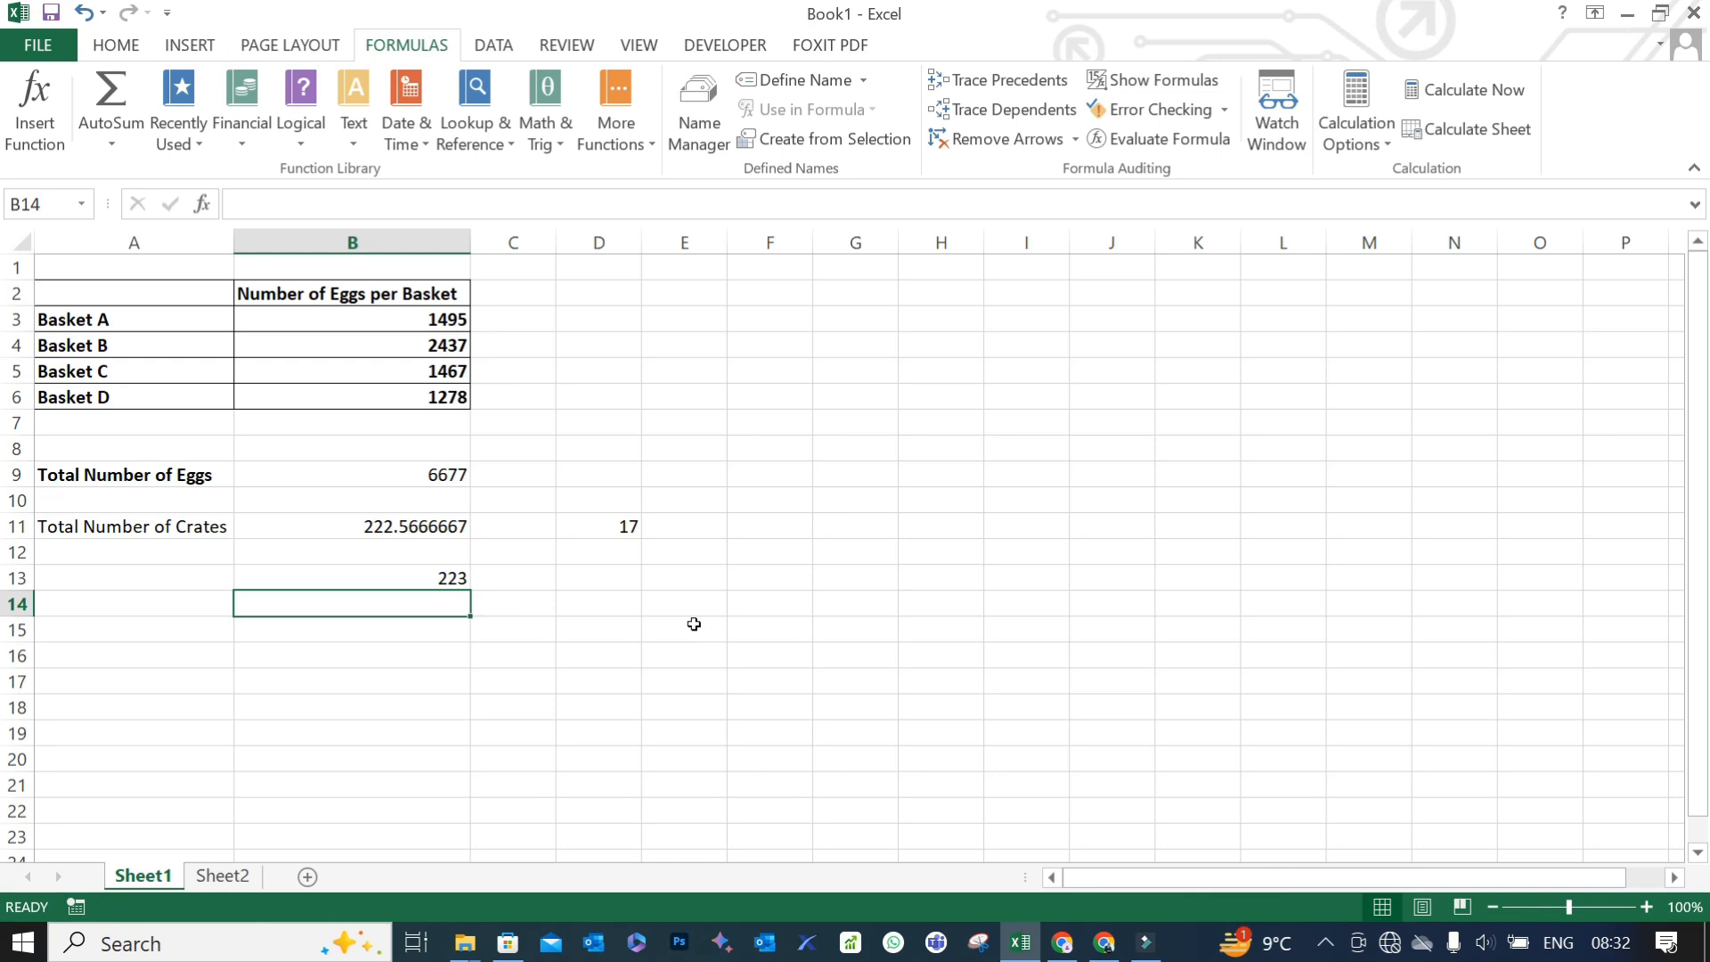
- Change the number of eggs for Basket A in B3 to 1490
{"action": "left_click", "coordinate": [428, 316]}
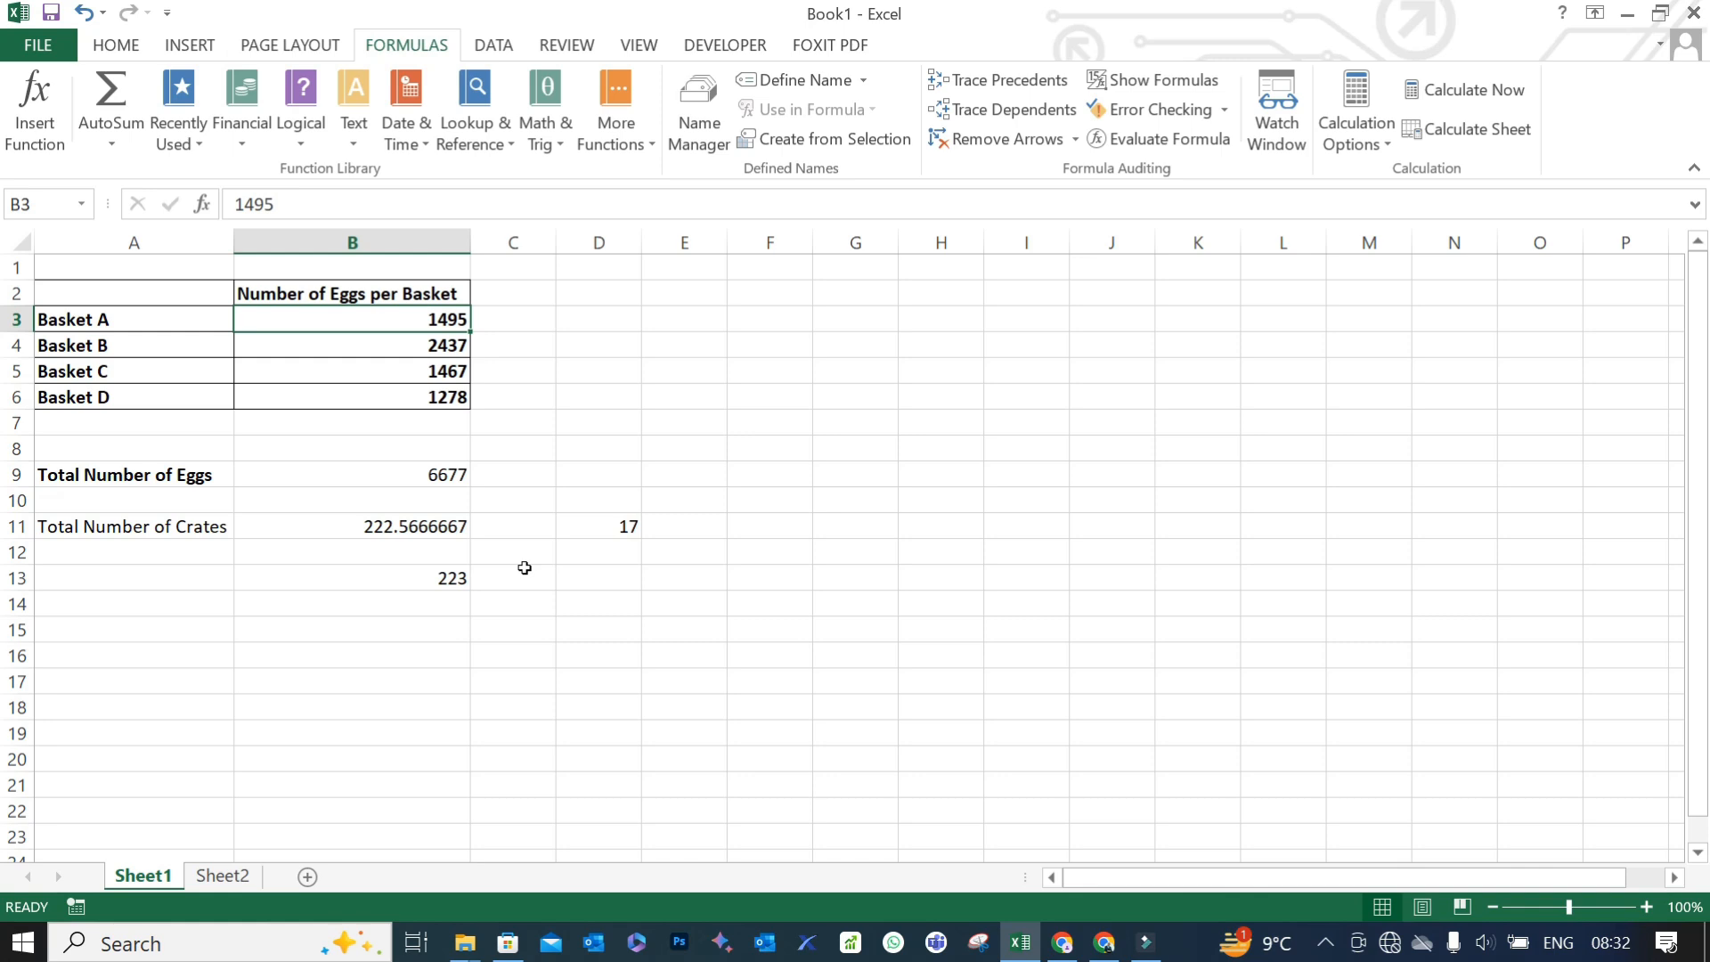
{"action": "left_click", "coordinate": [299, 204]}
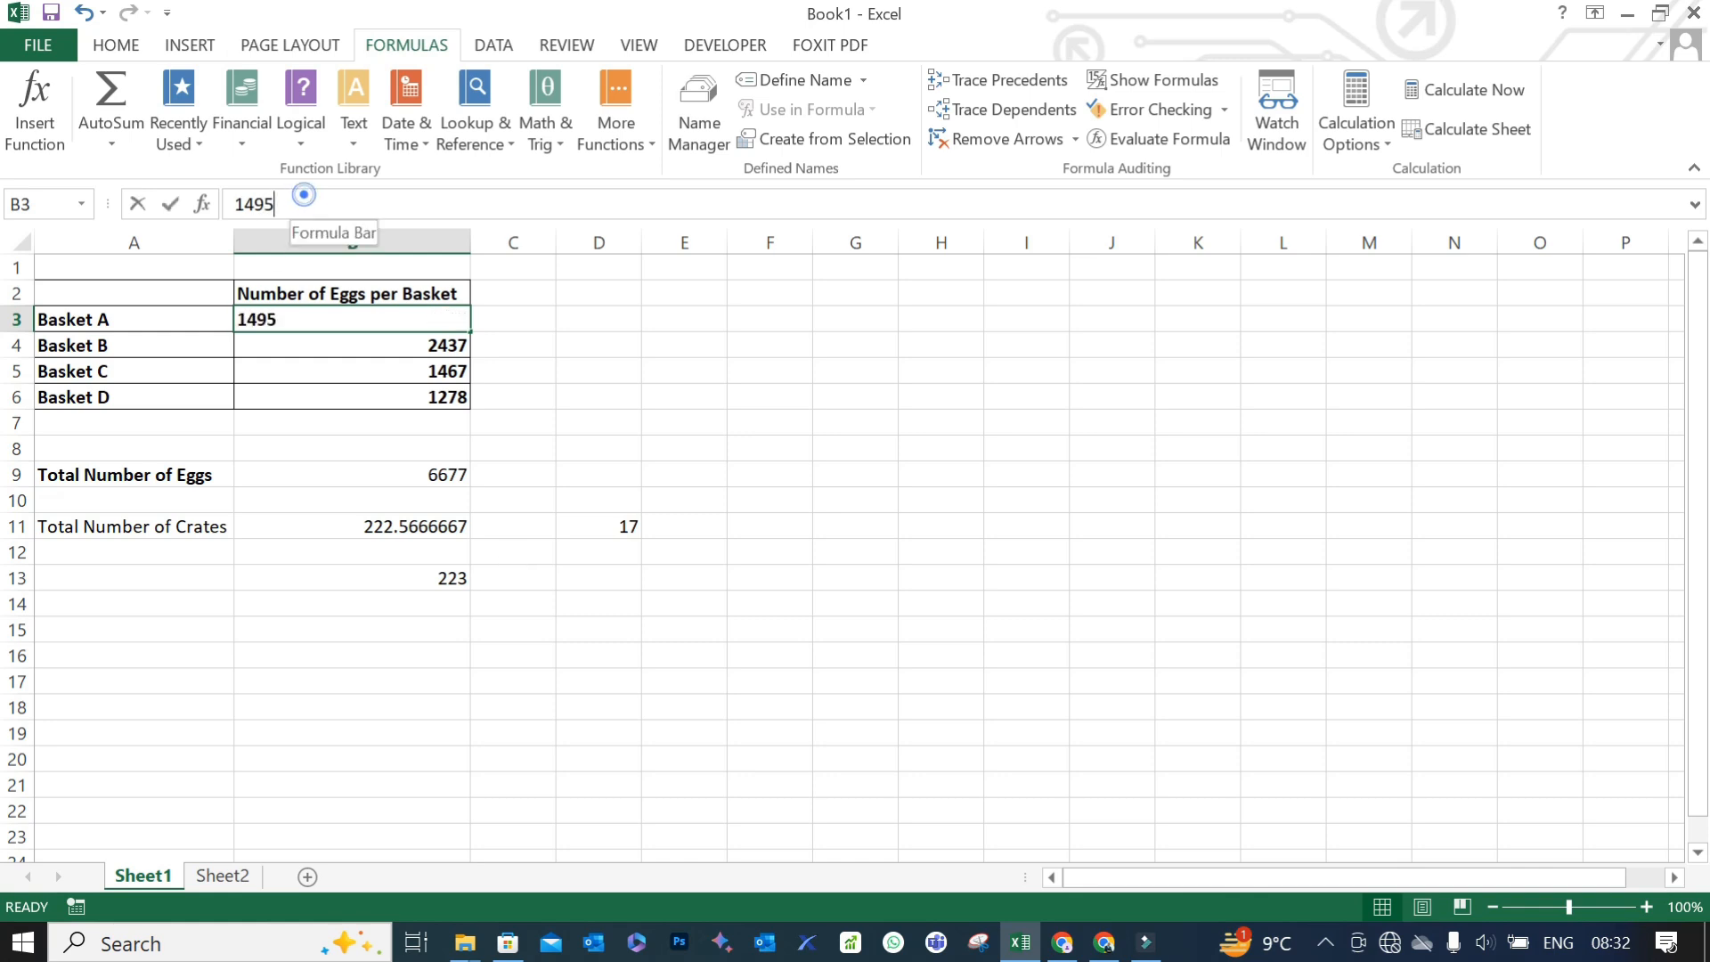
{"action": "key", "text": "BackSpace"}
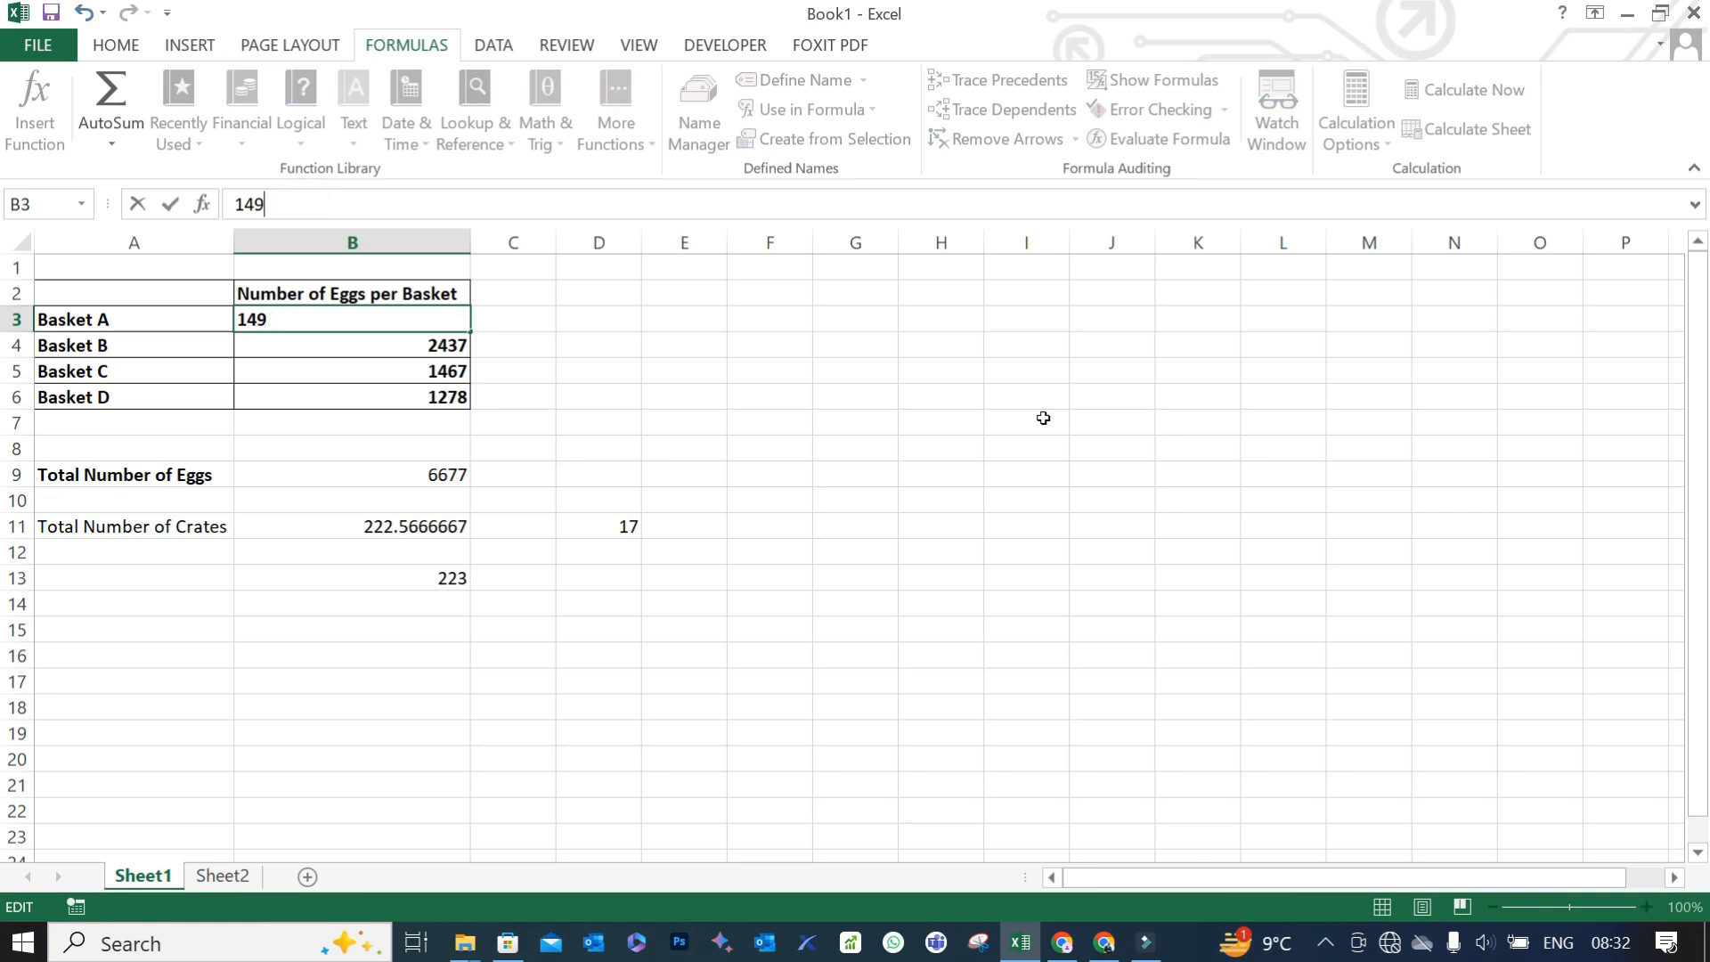
{"action": "type", "text": "0"}
{"action": "key", "text": "Return"}
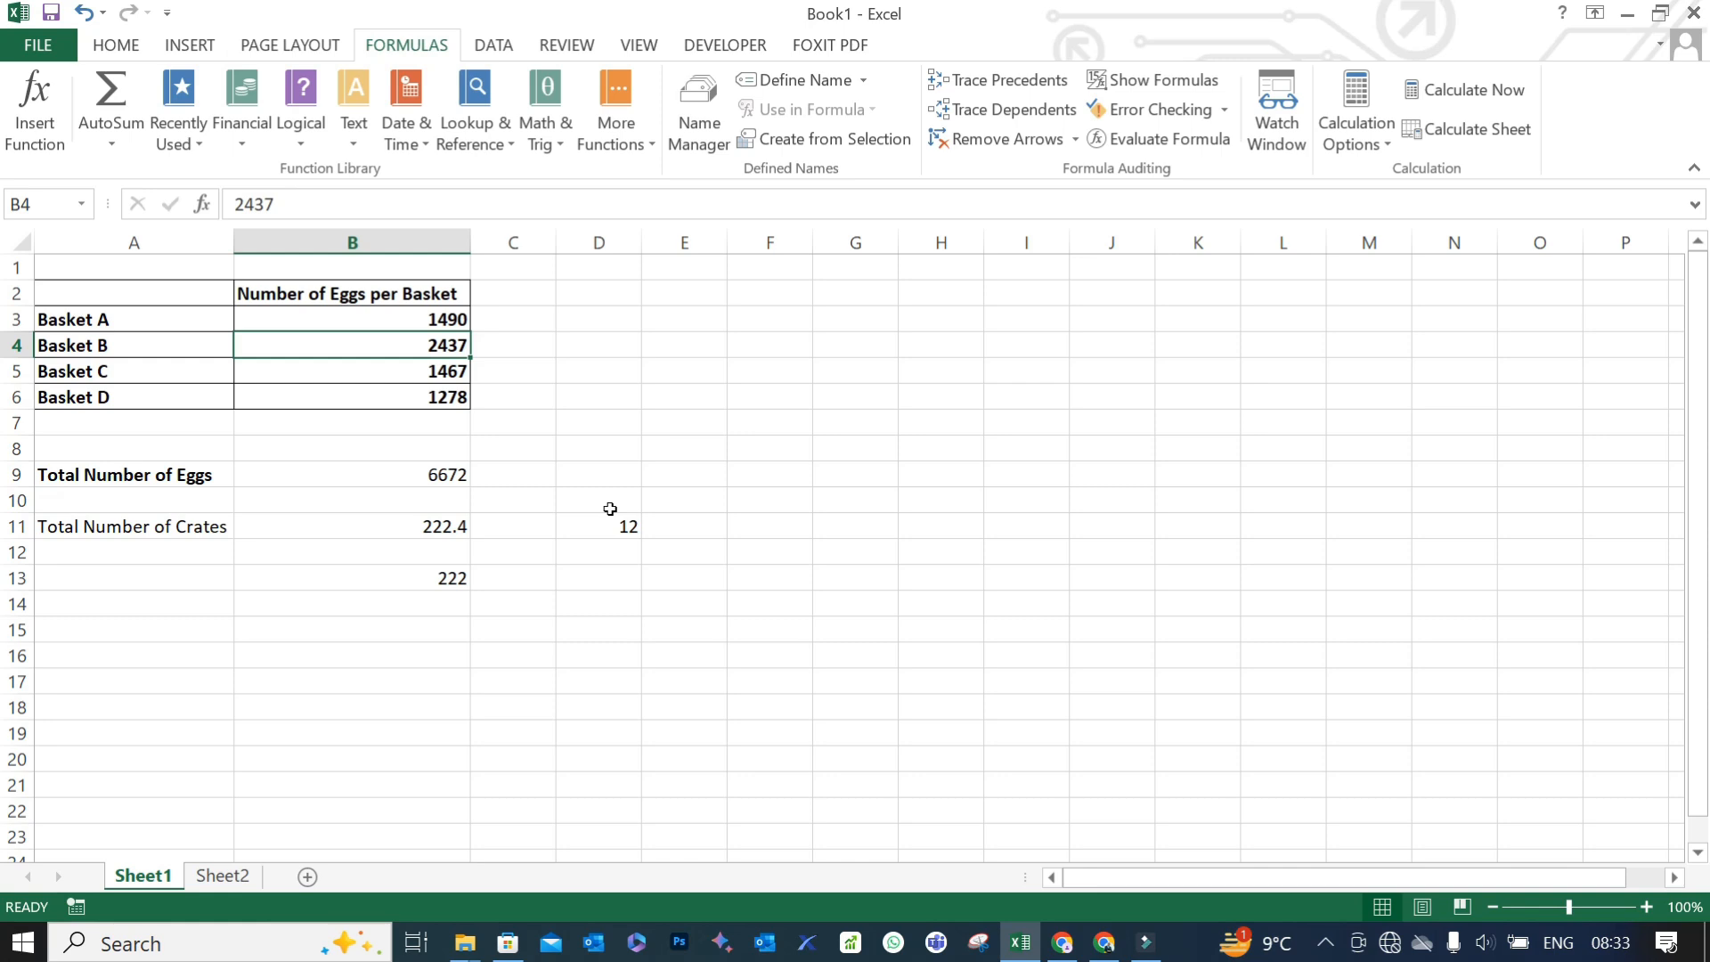
- Check the rounding formula in B13 and enter the label "Round" beside it in A13
{"action": "left_click", "coordinate": [380, 580]}
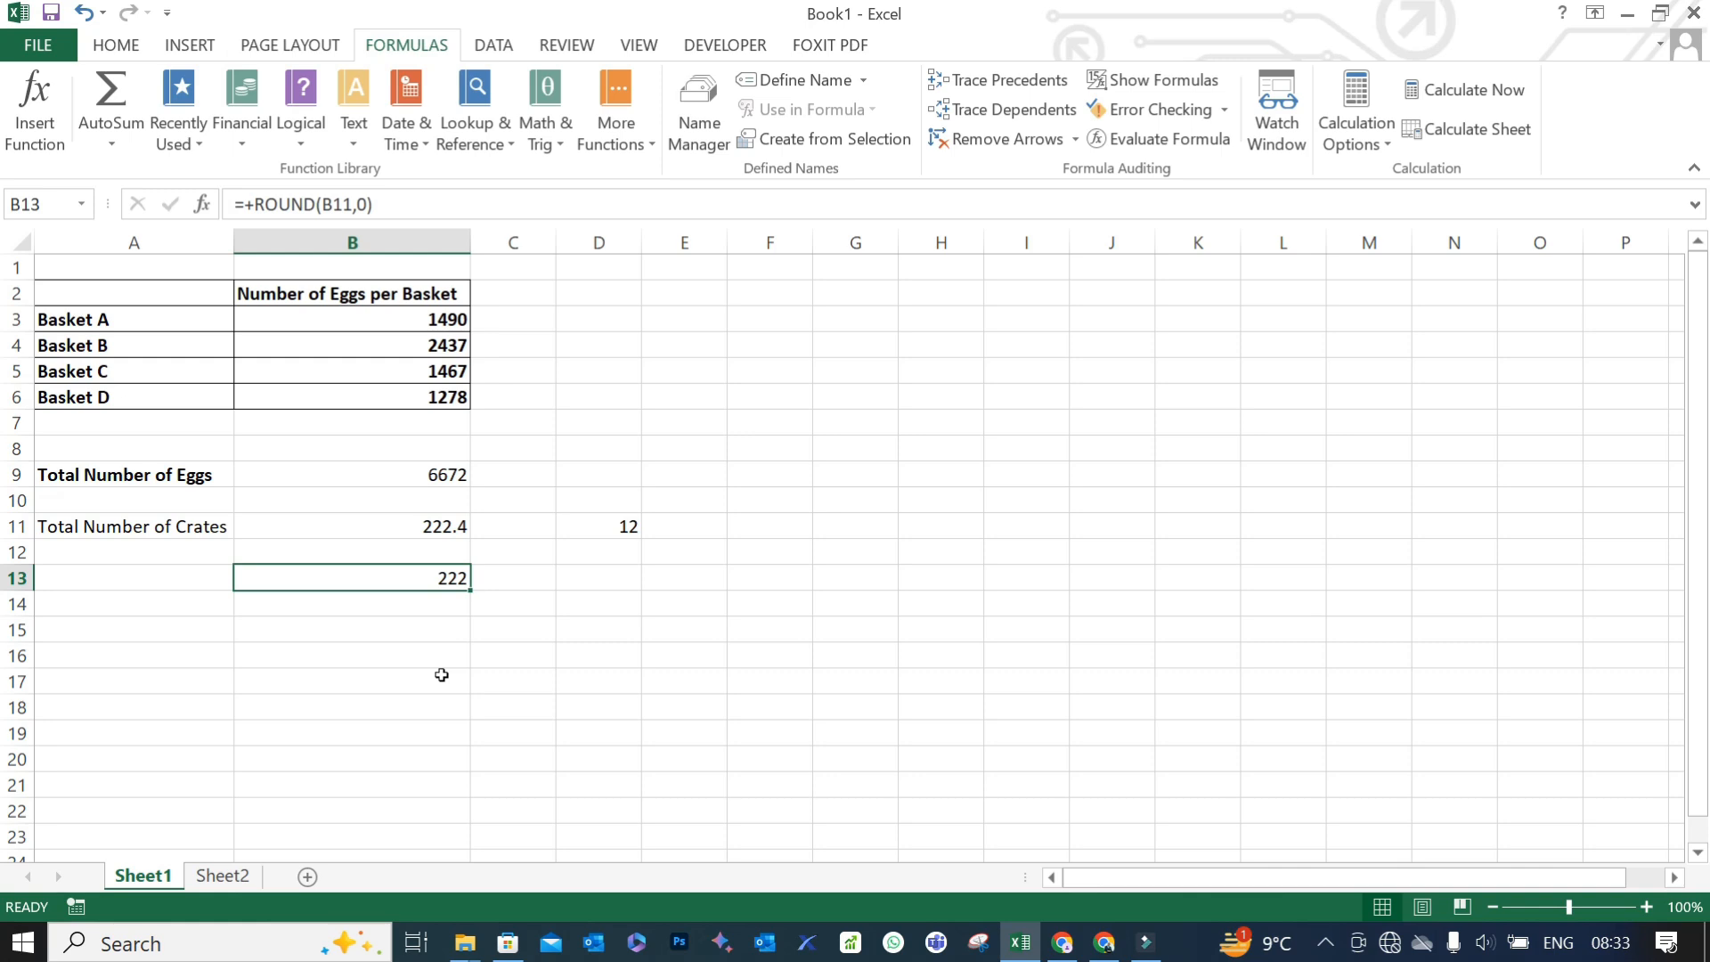
{"action": "key", "text": "Down"}
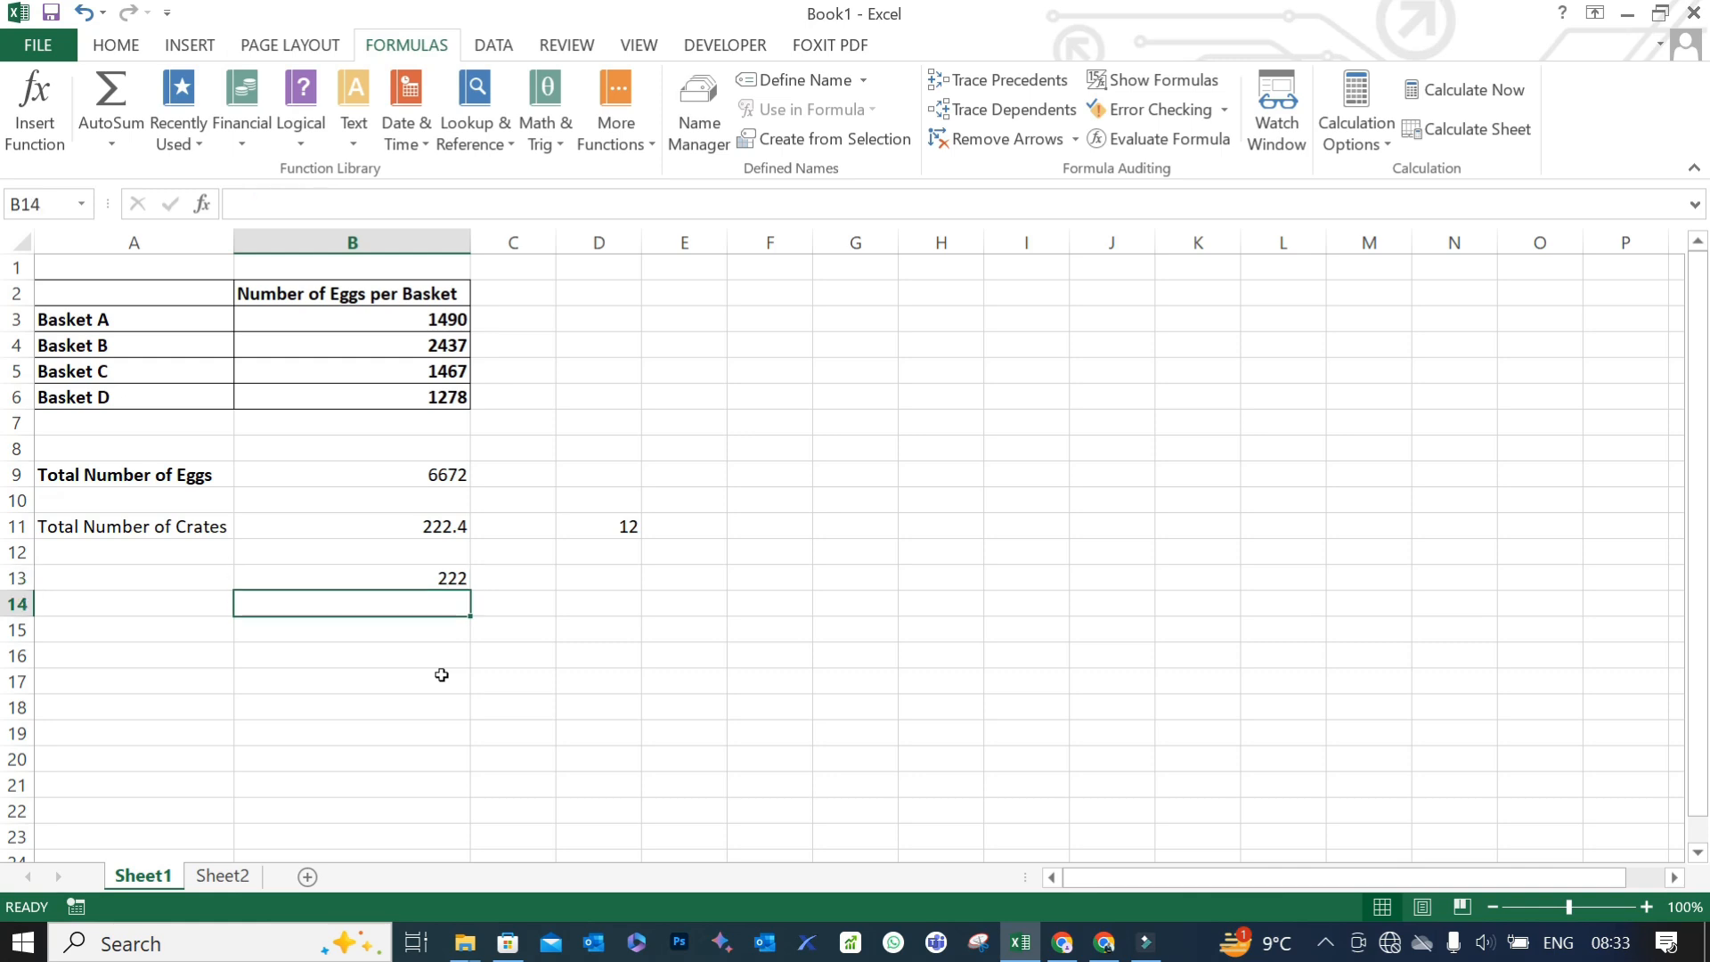
{"action": "key", "text": "Up"}
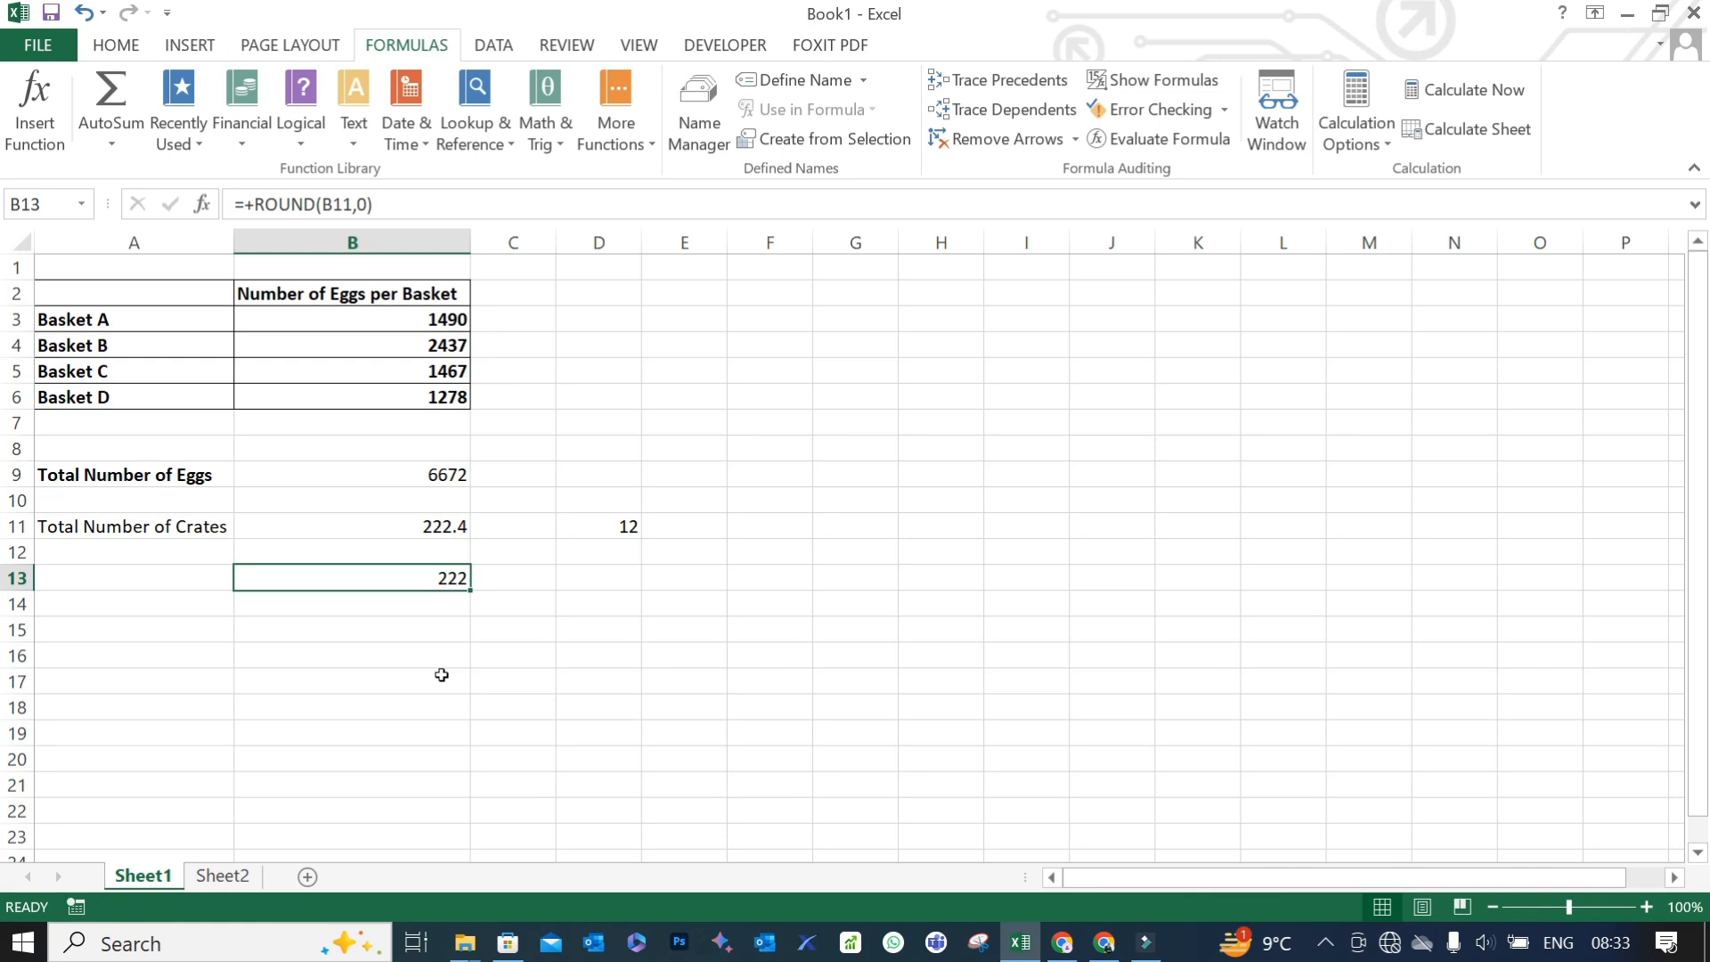
{"action": "key", "text": "Down"}
{"action": "key", "text": "Up"}
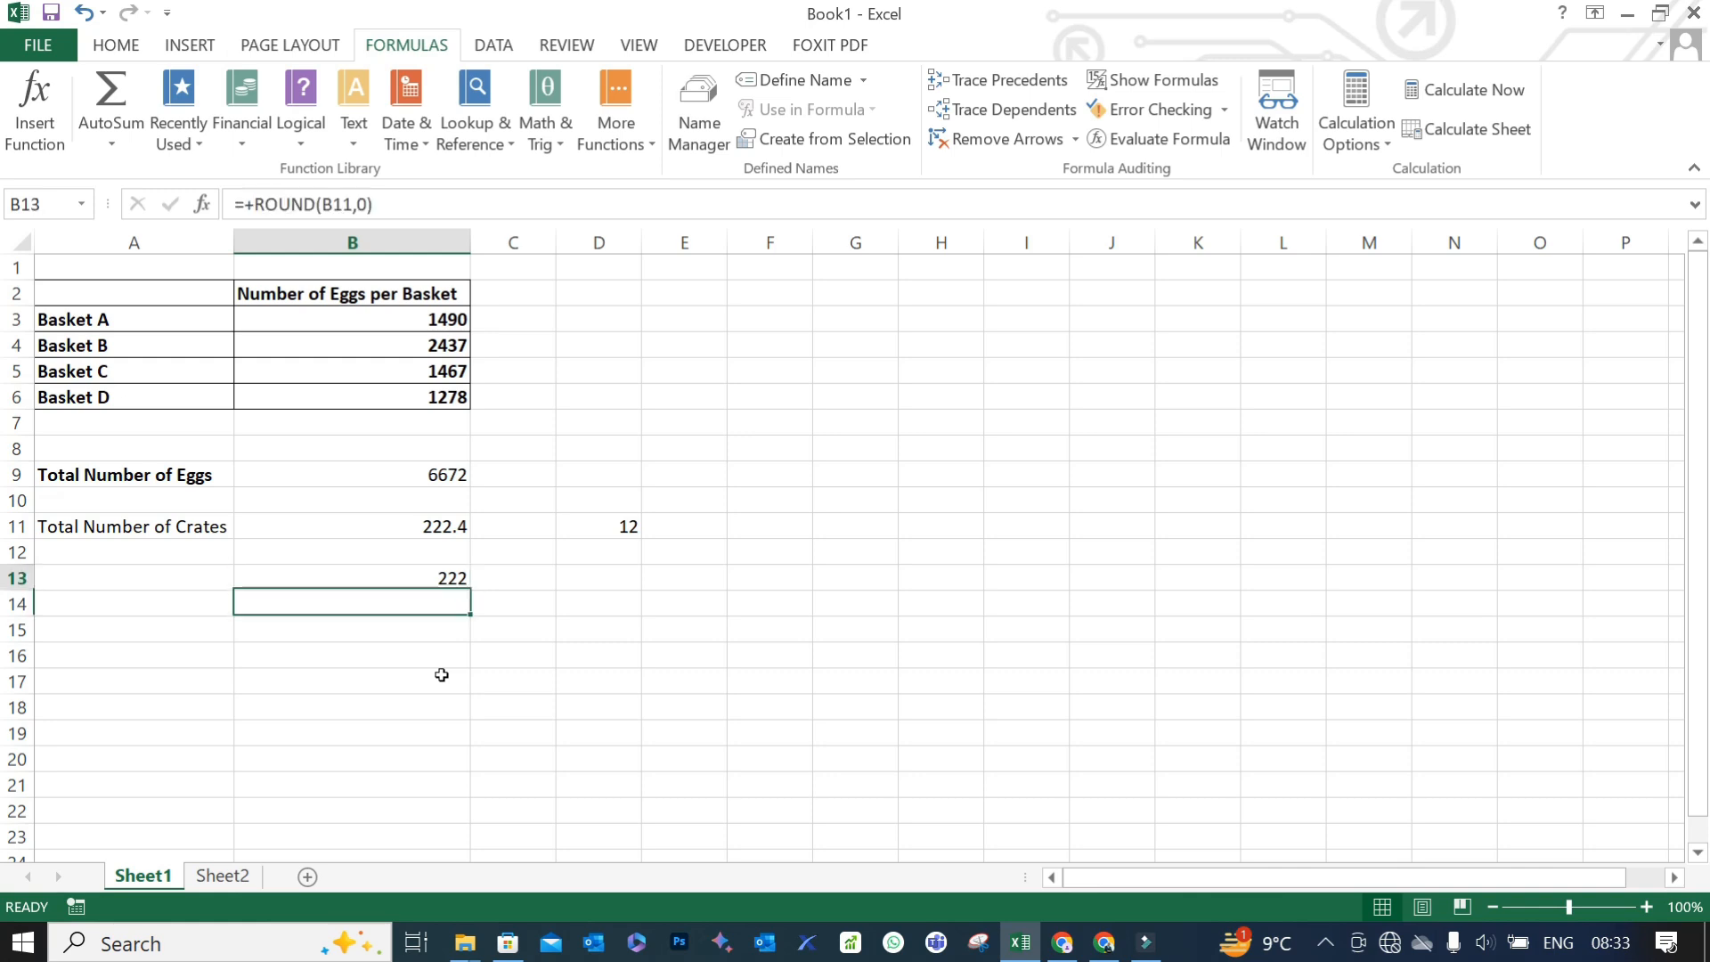
{"action": "key", "text": "Left"}
{"action": "type", "text": "Ron"}
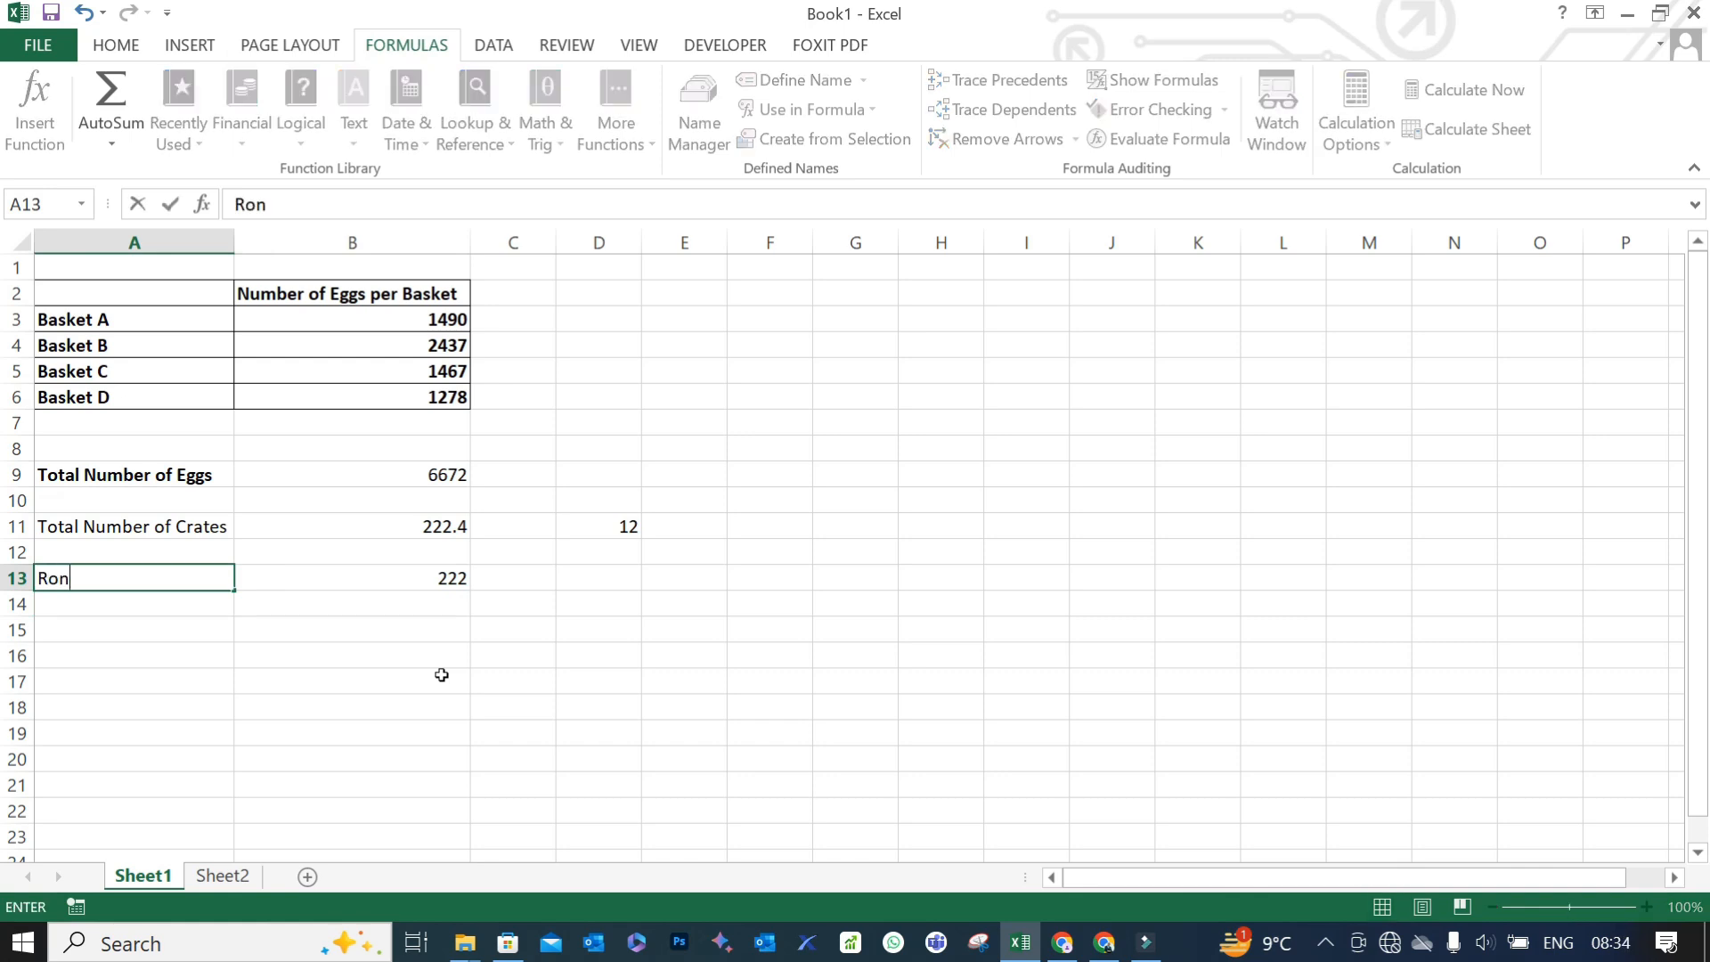
{"action": "key", "text": "BackSpace"}
{"action": "type", "text": "und"}
{"action": "key", "text": "Return"}
- Enter the label "RoundUp" in A15
{"action": "key", "text": "Down"}
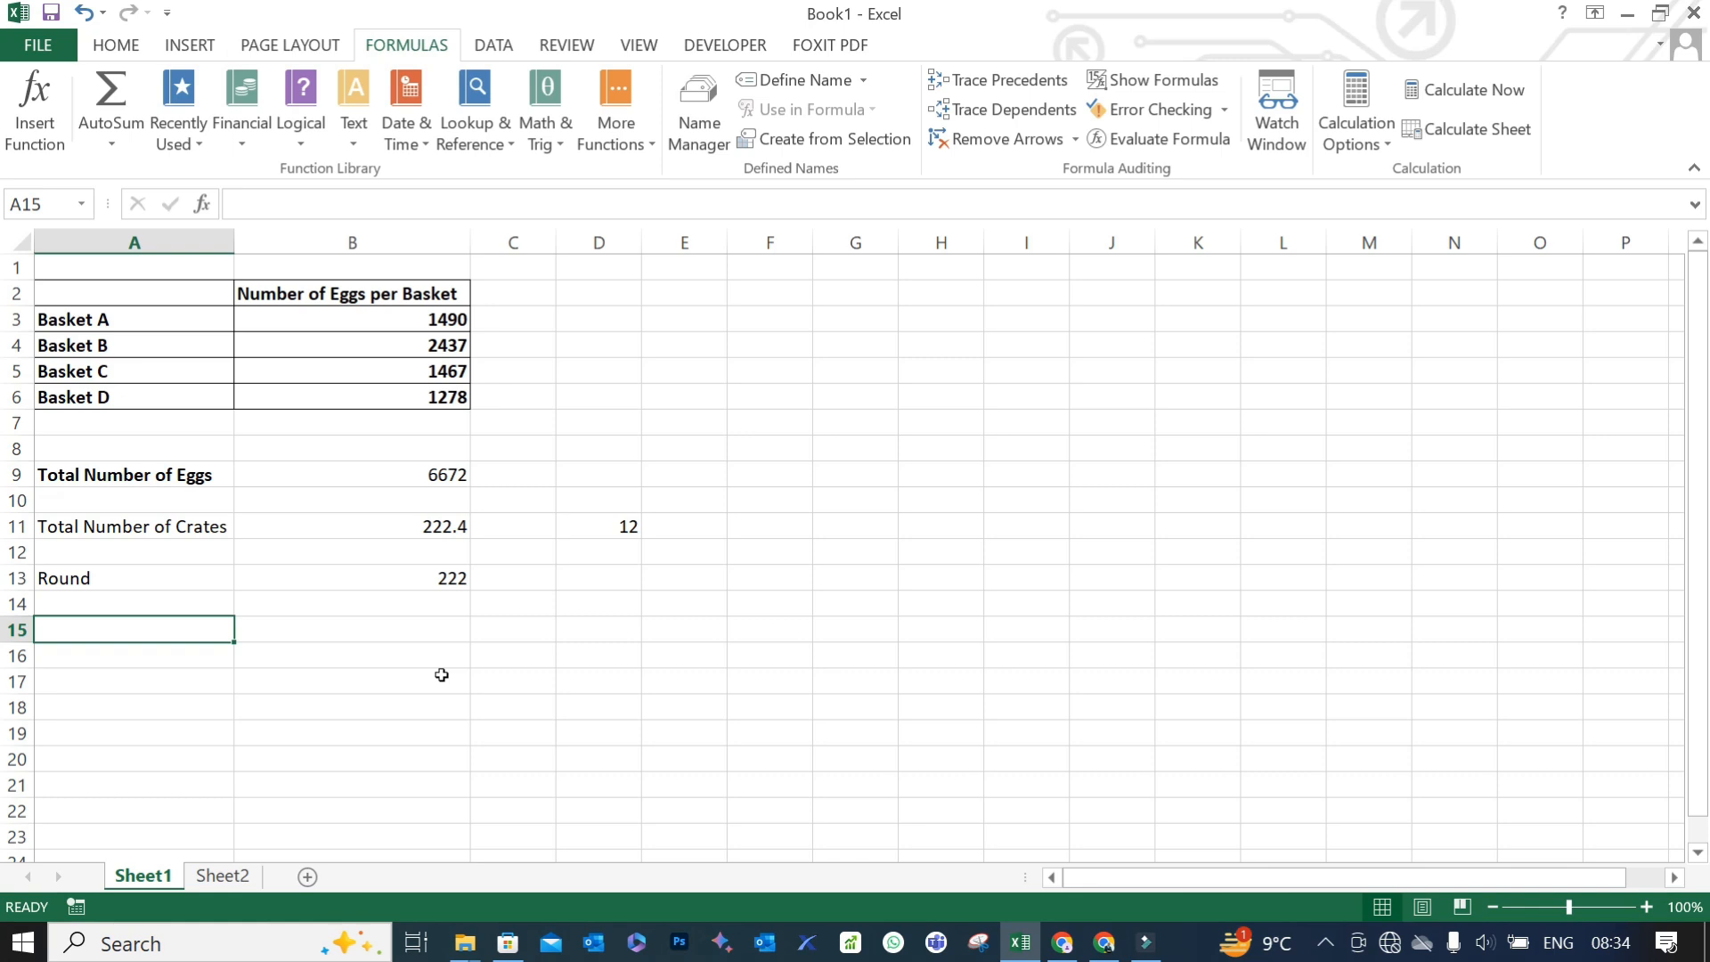
{"action": "type", "text": "Round"}
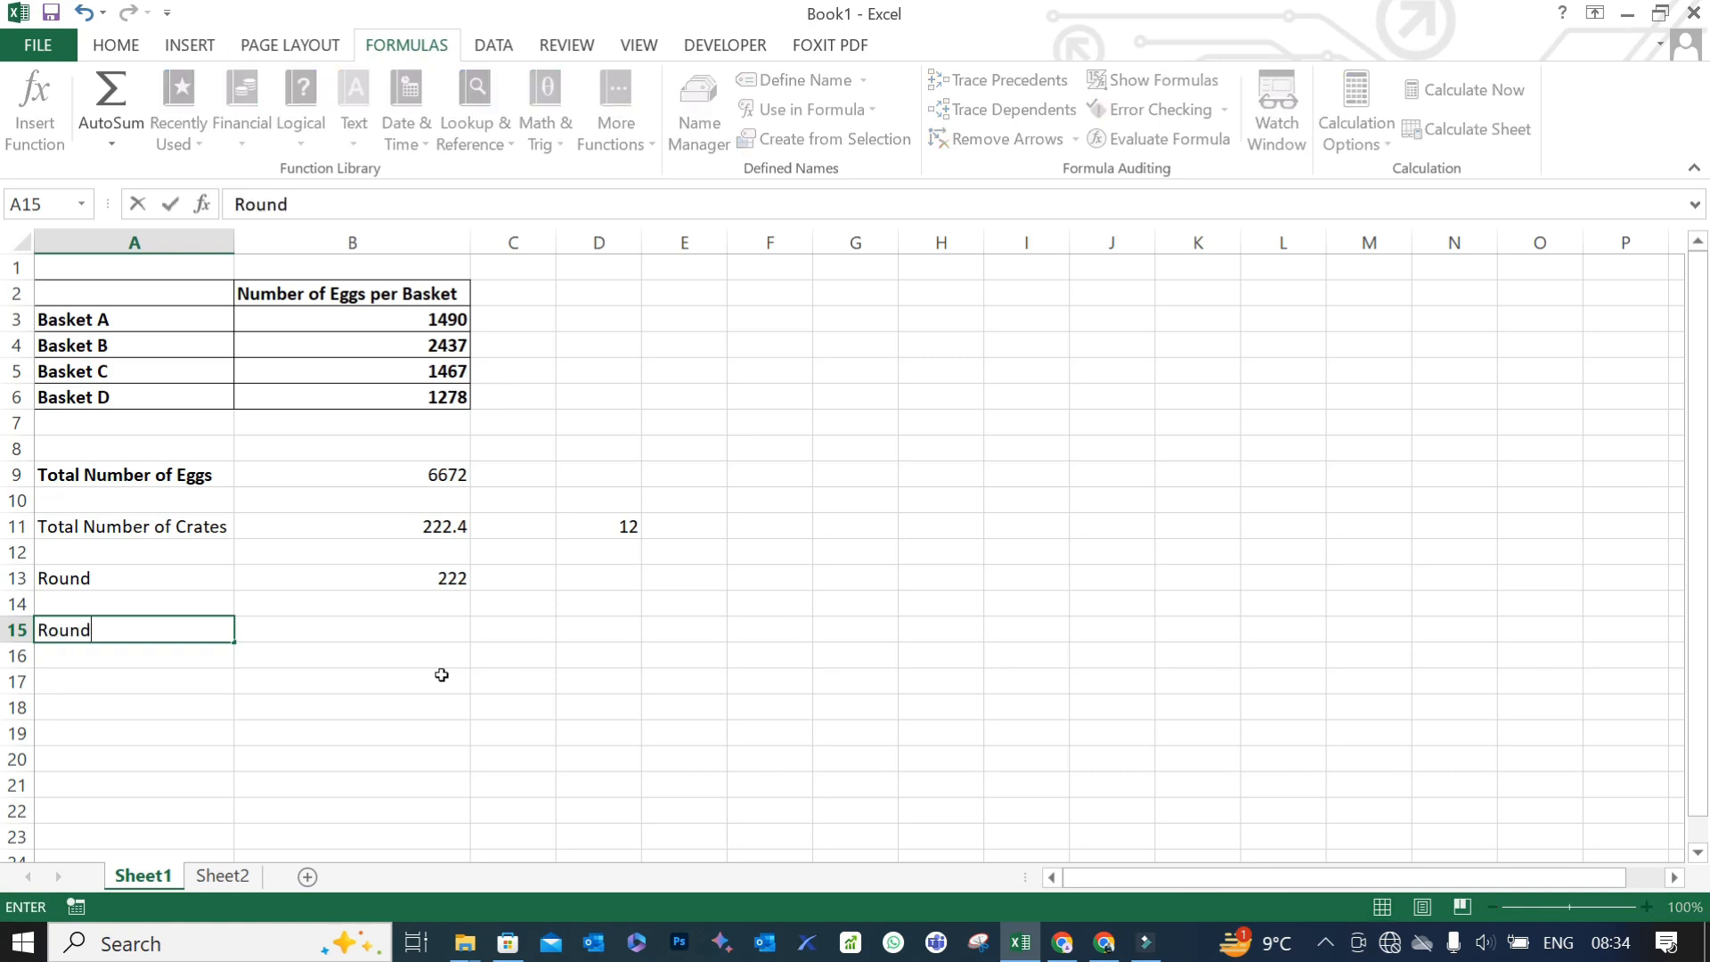
{"action": "type", "text": "Up"}
{"action": "key", "text": "Tab"}
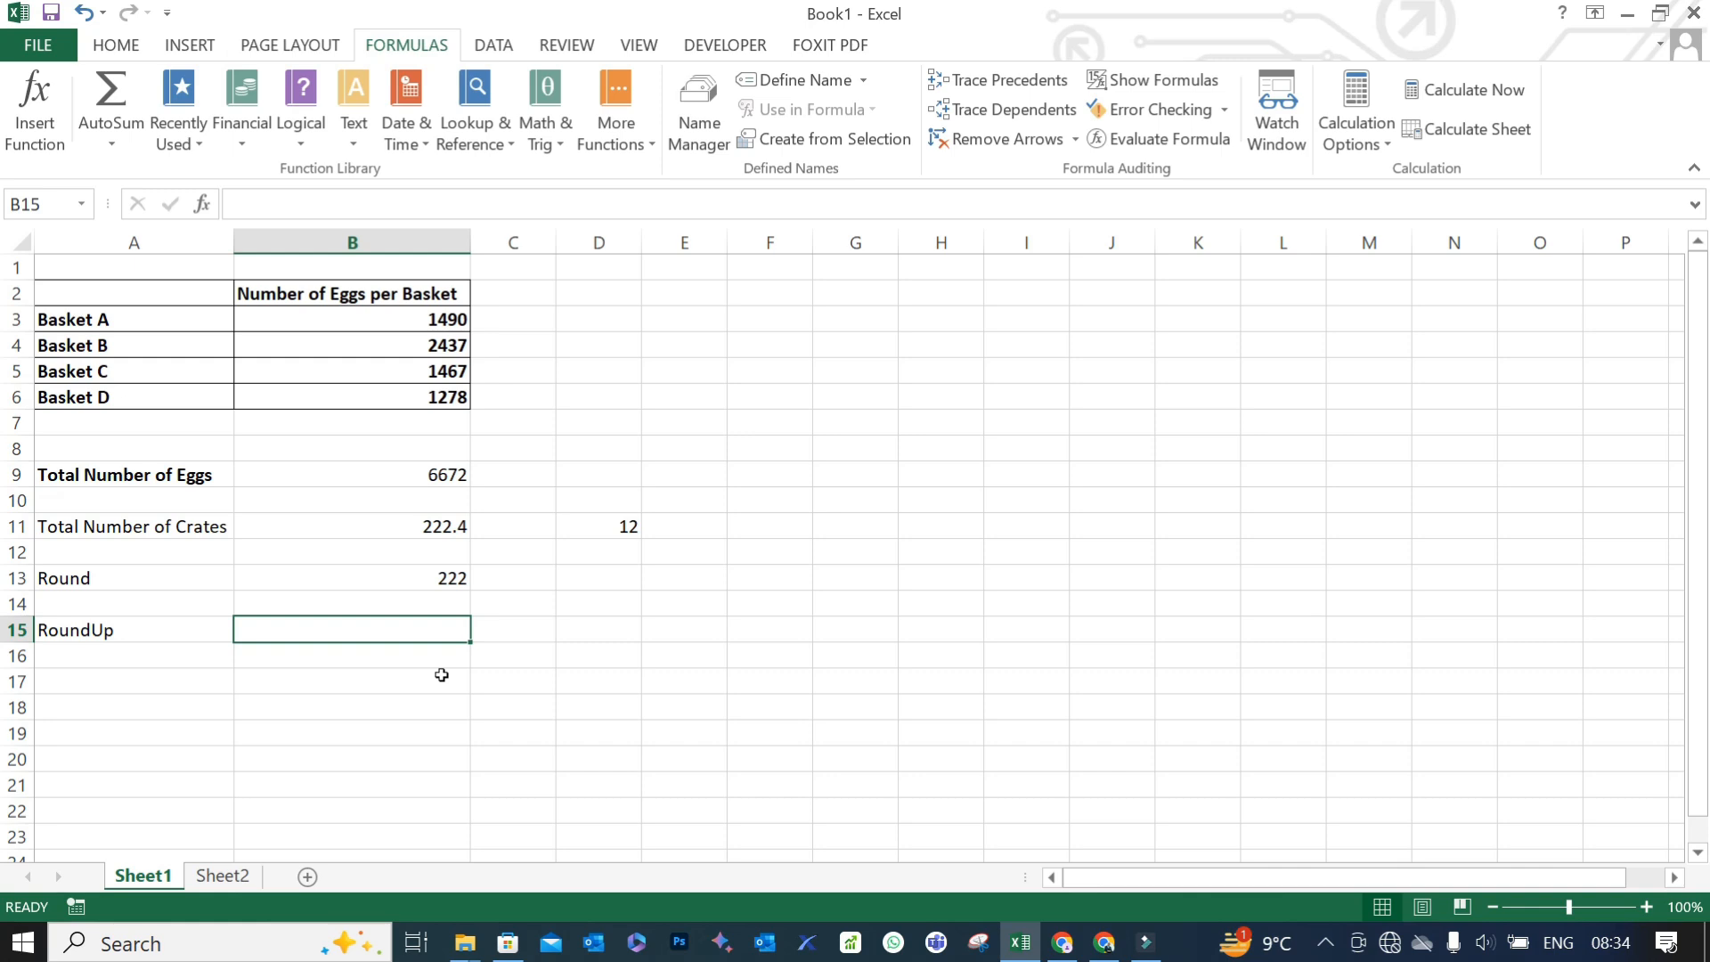
- Round the crate count from B11 up to zero decimal places in B15 with the formula =ROUNDUP(B11,0)
{"action": "type", "text": "=round"}
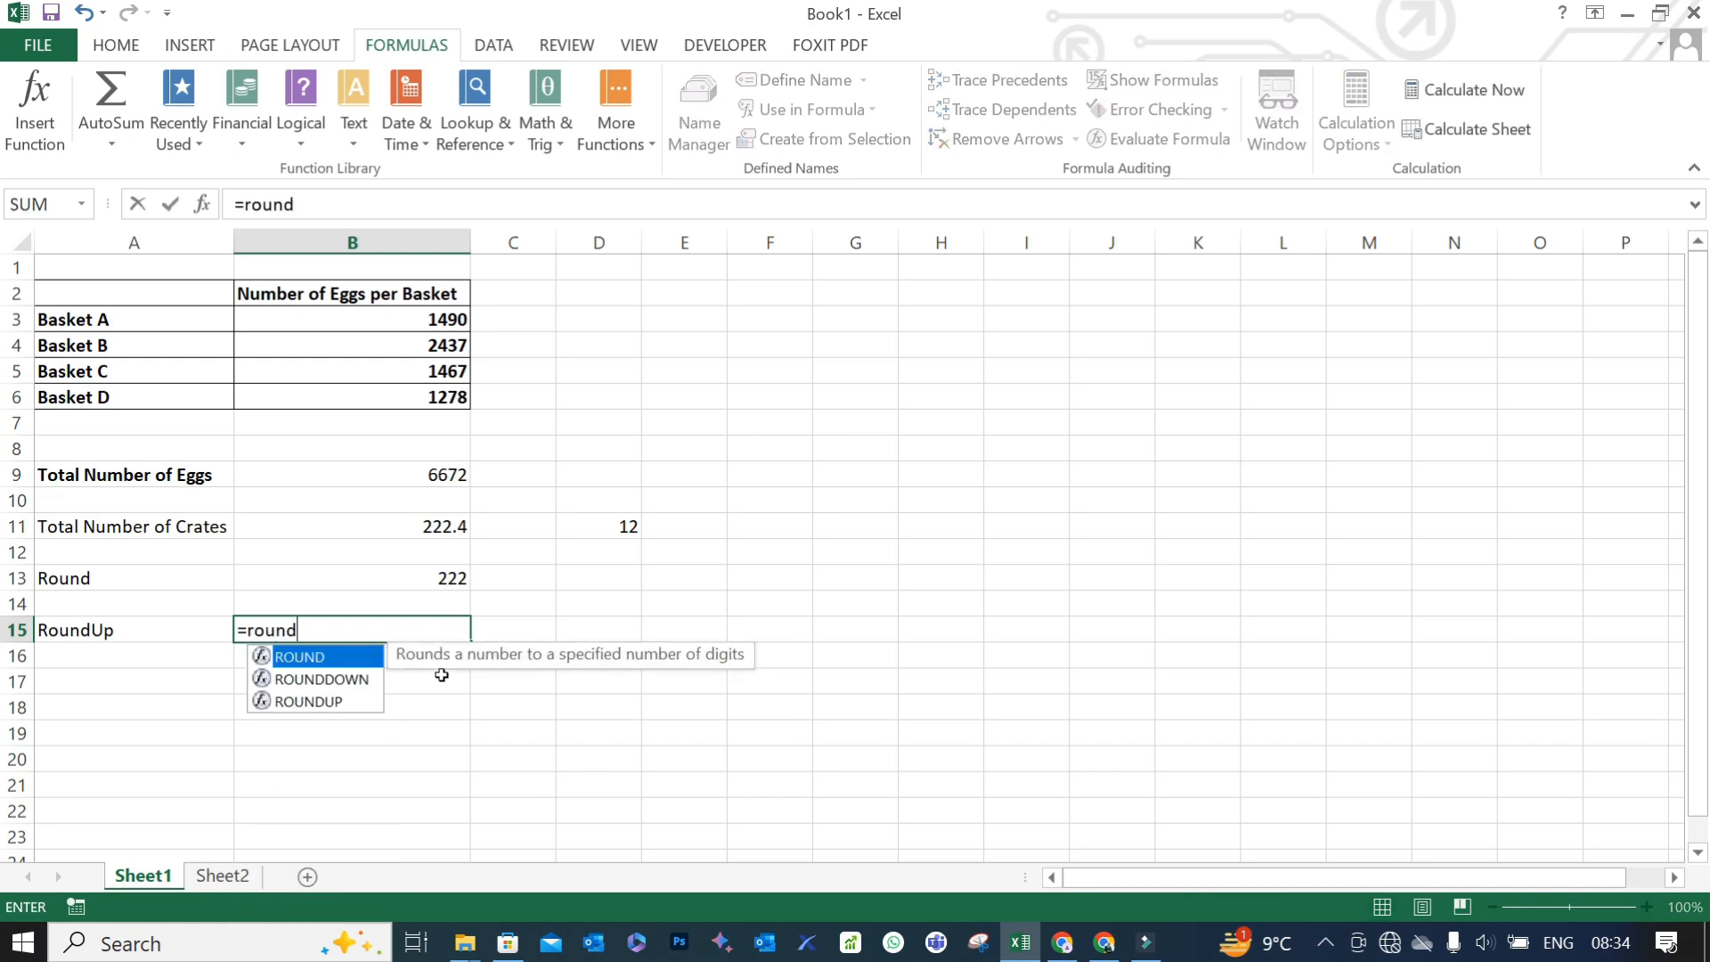
{"action": "type", "text": "up"}
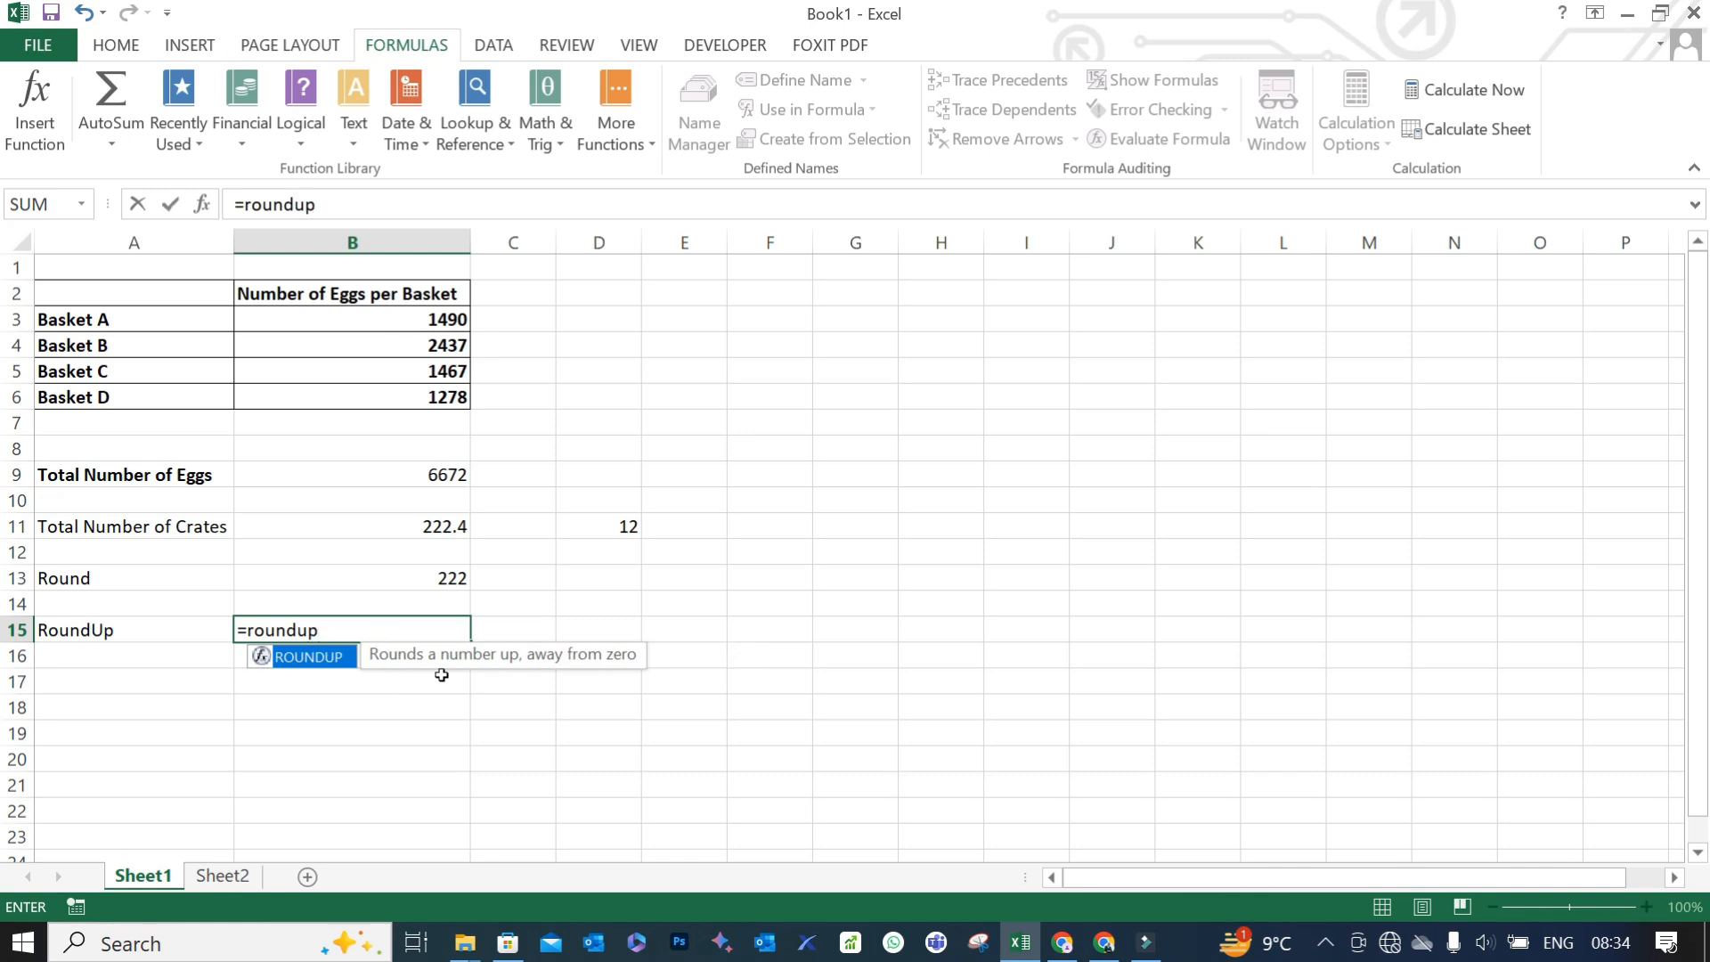
{"action": "type", "text": "("}
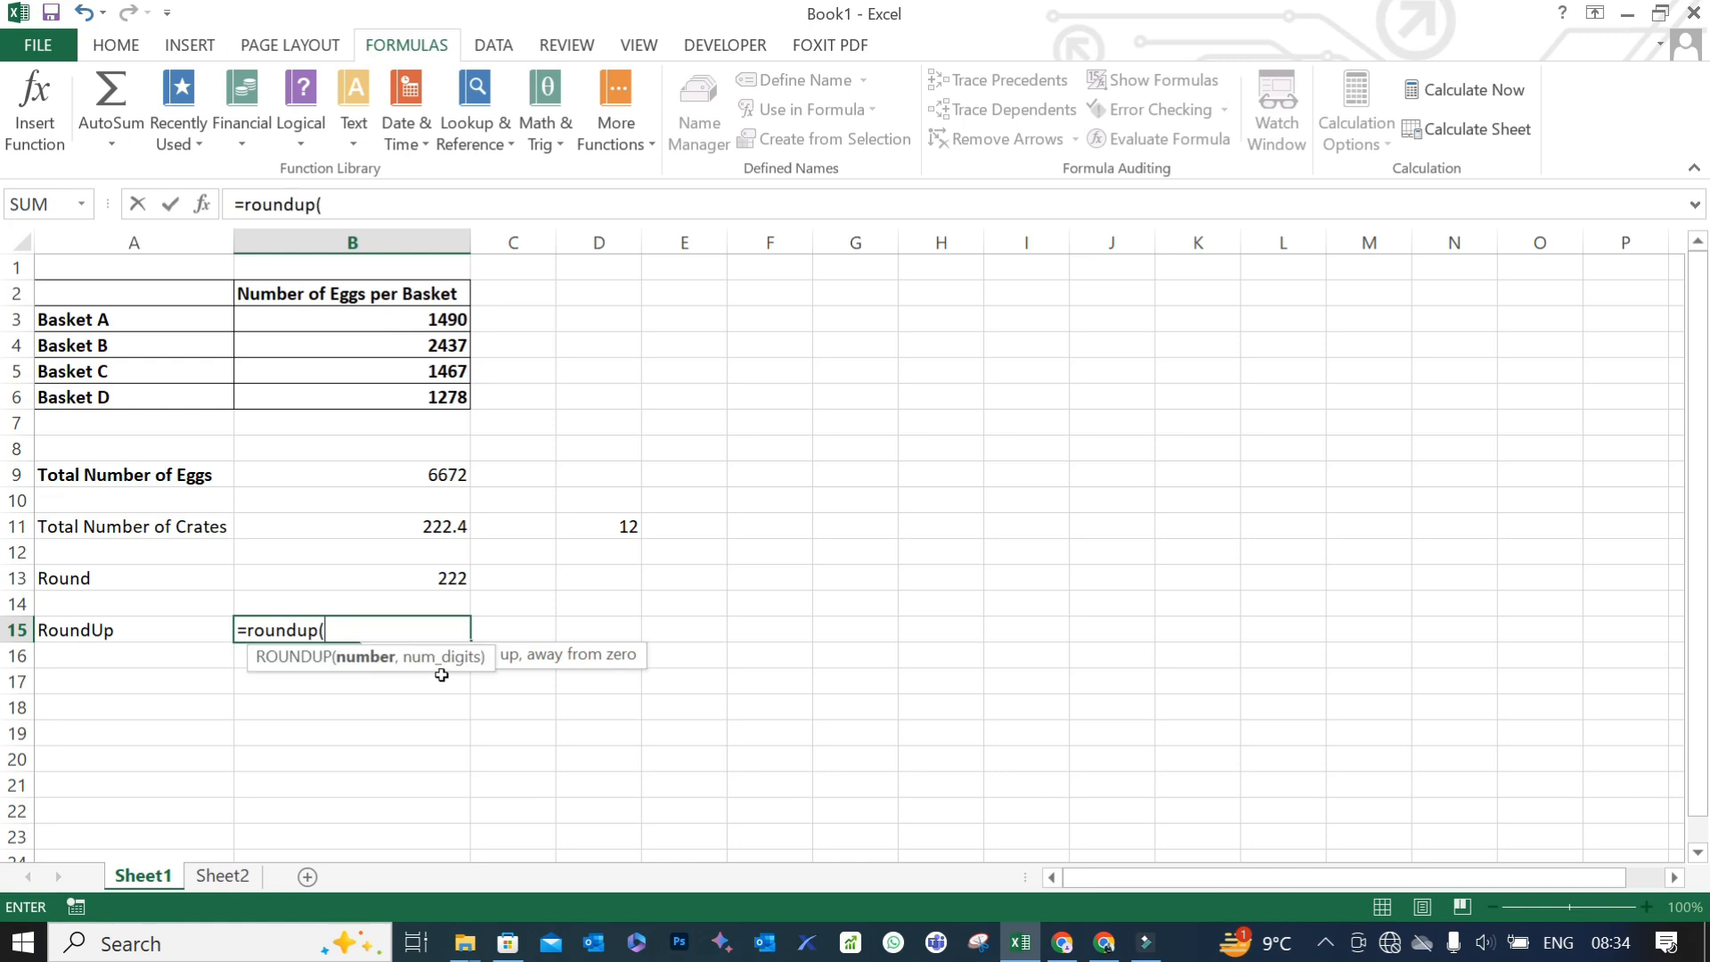
{"action": "left_click", "coordinate": [419, 524]}
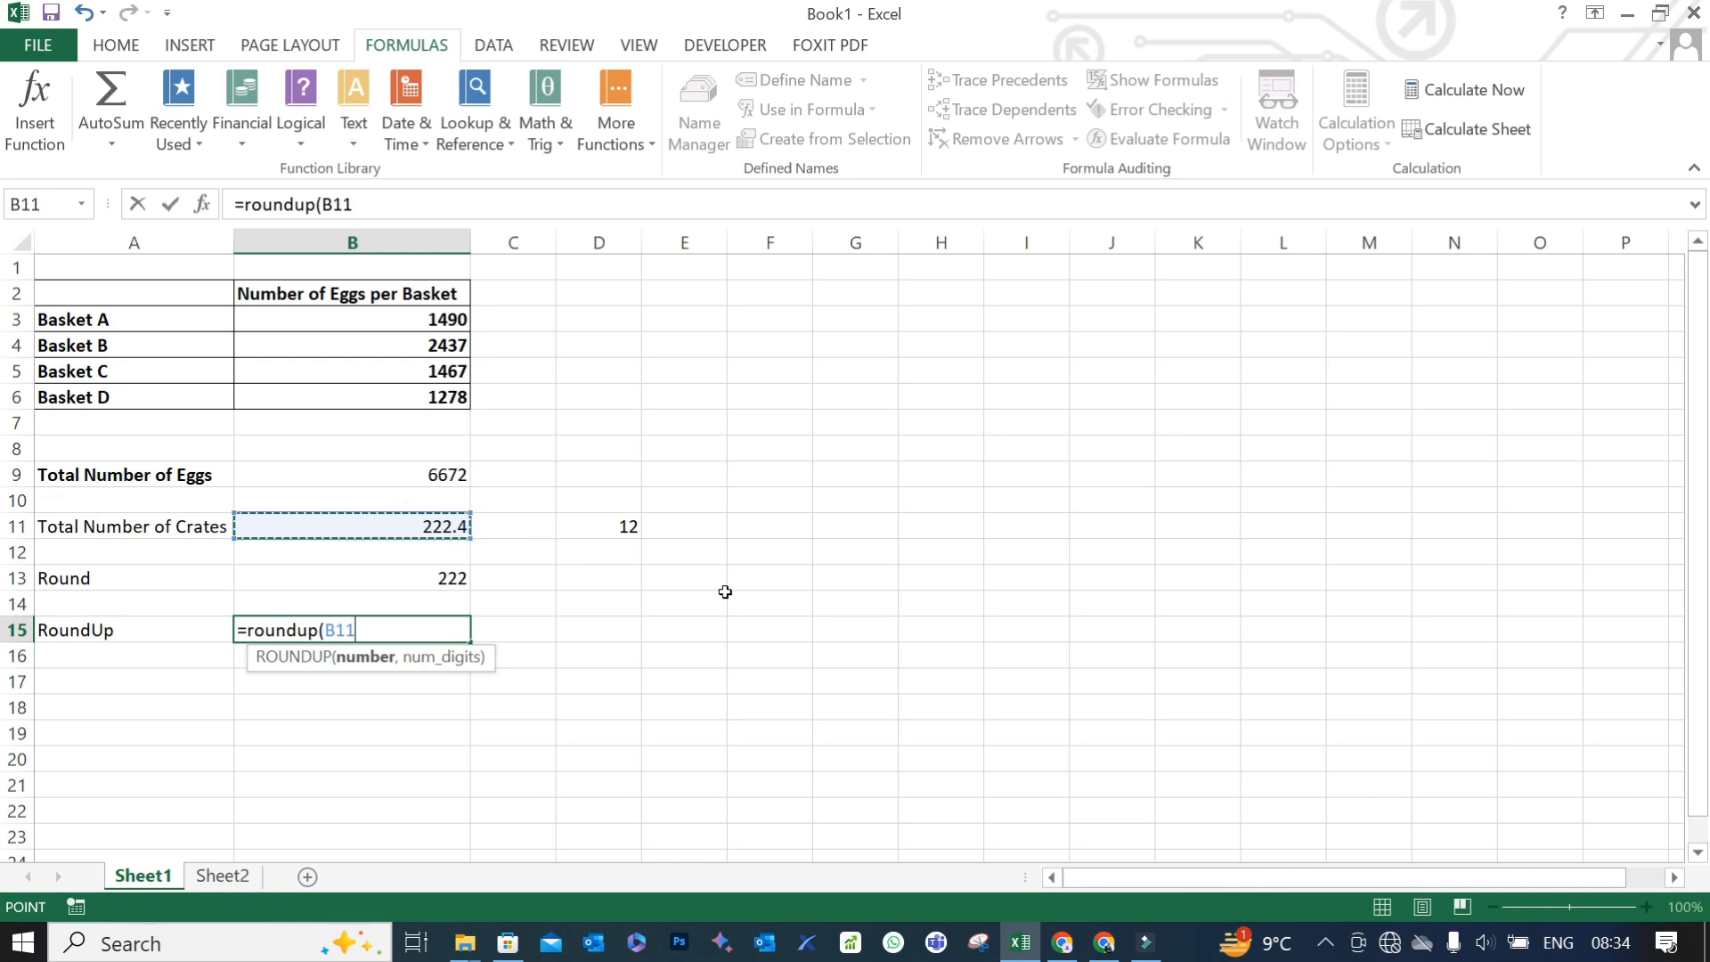
{"action": "type", "text": ","}
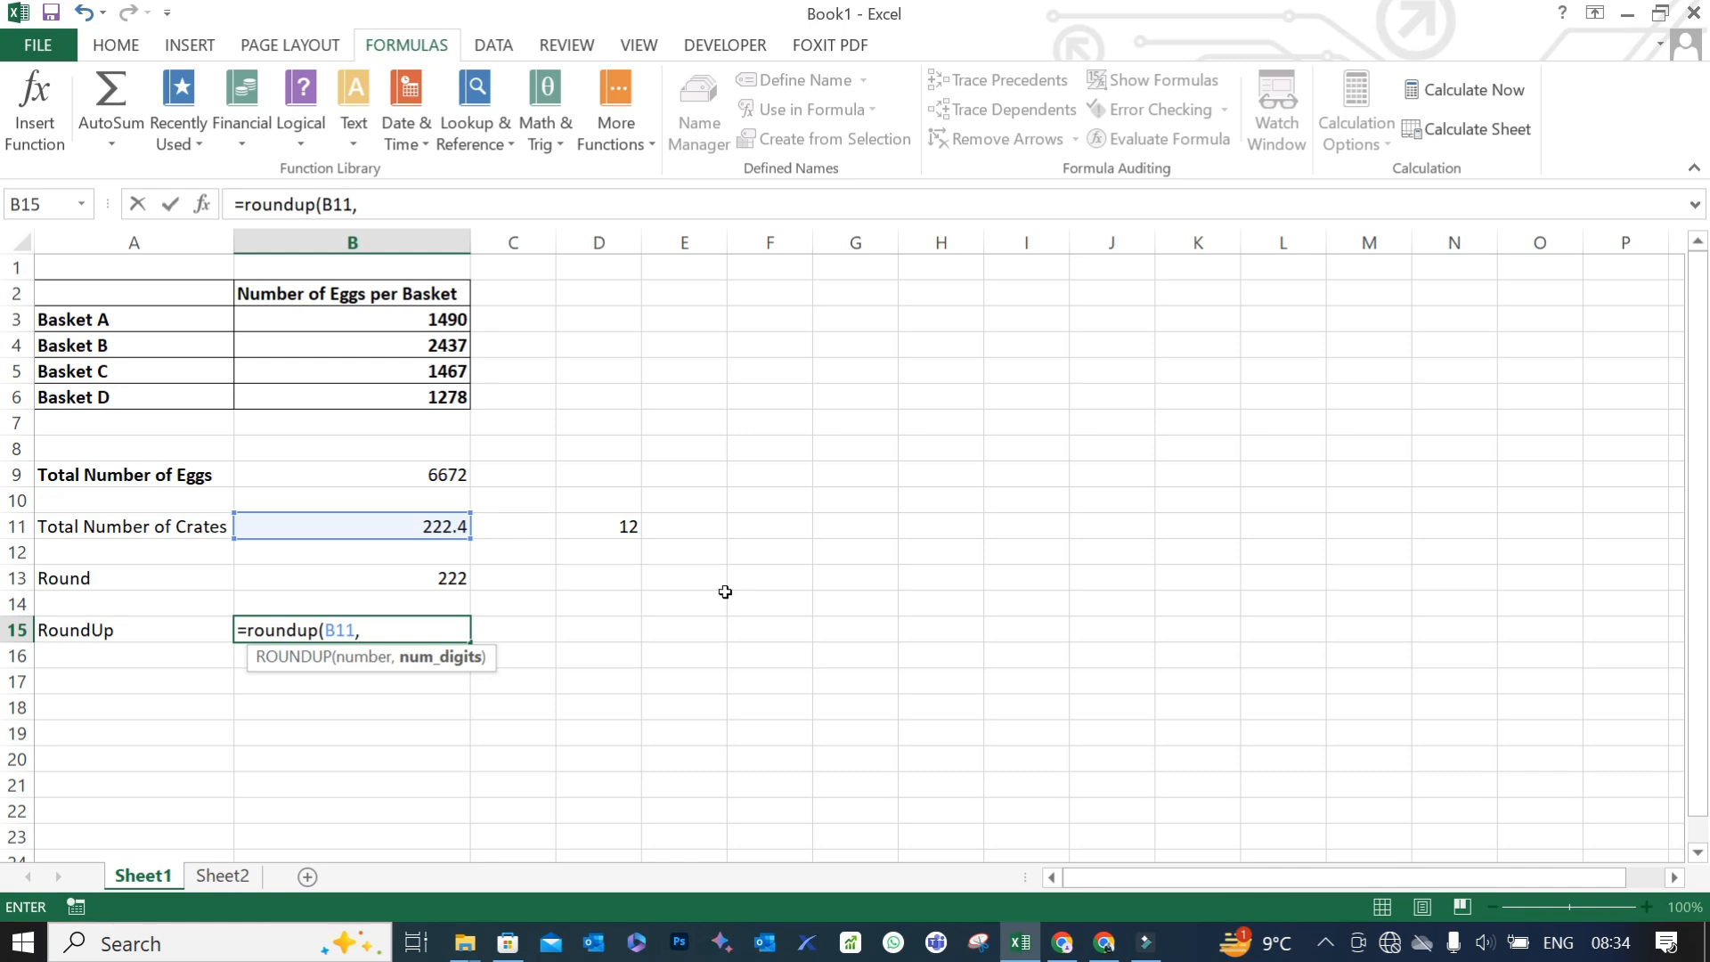
{"action": "type", "text": "0)"}
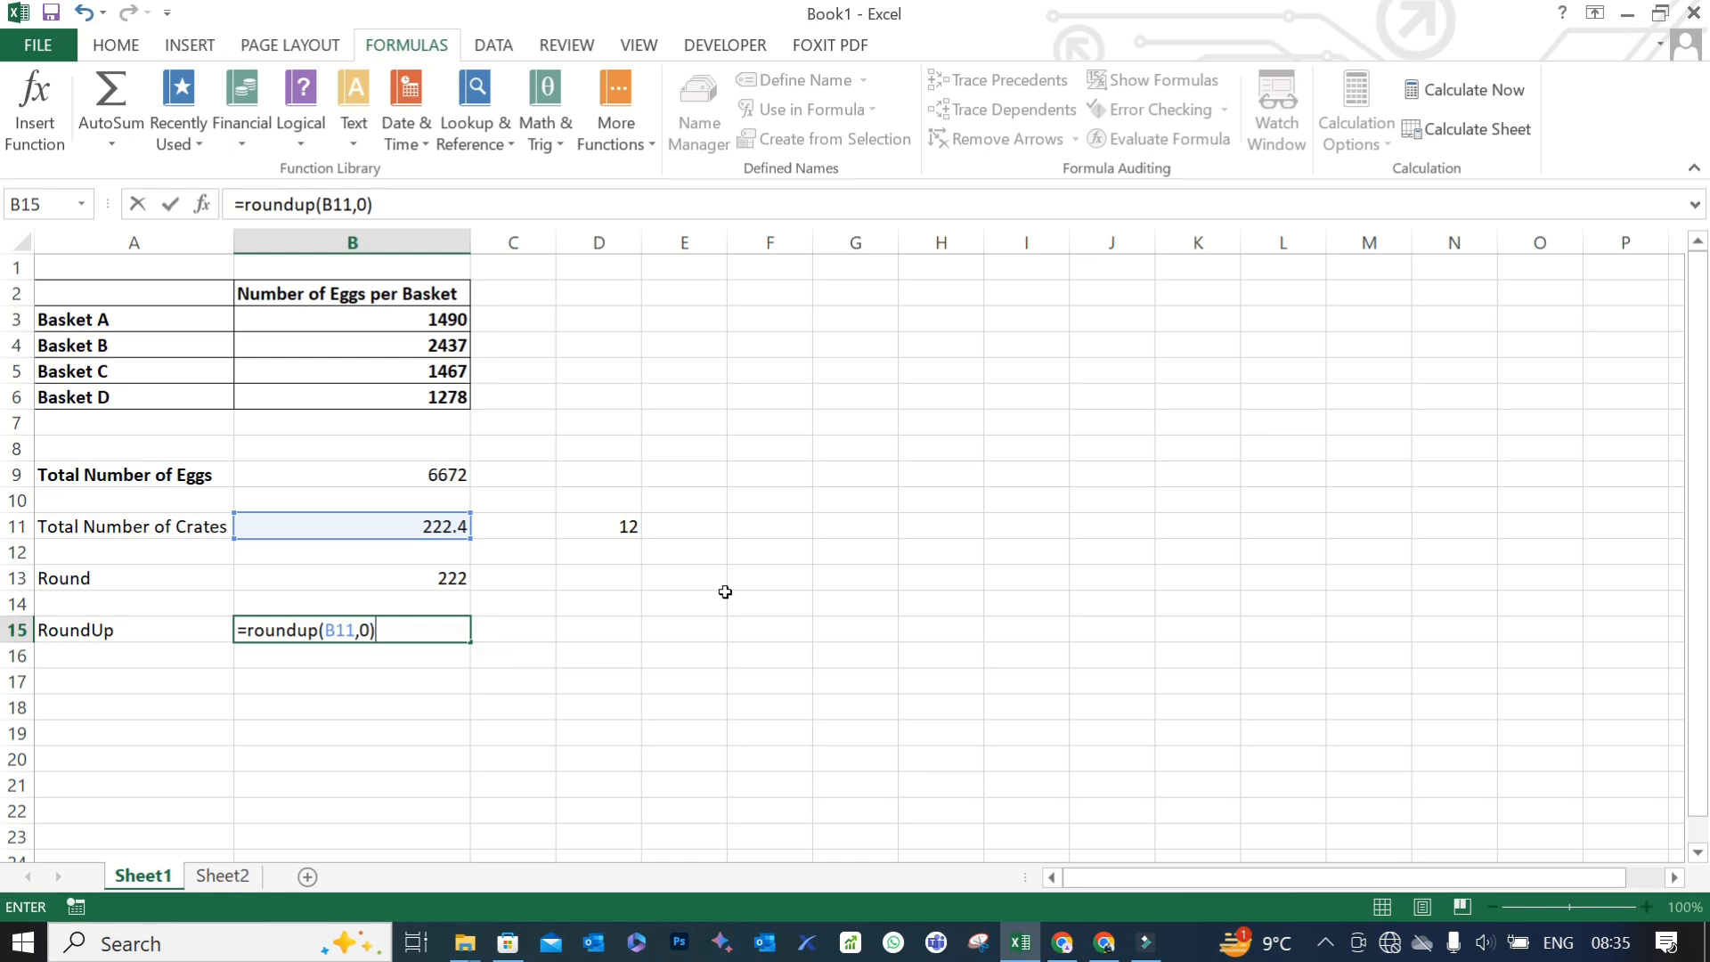
{"action": "key", "text": "Return"}
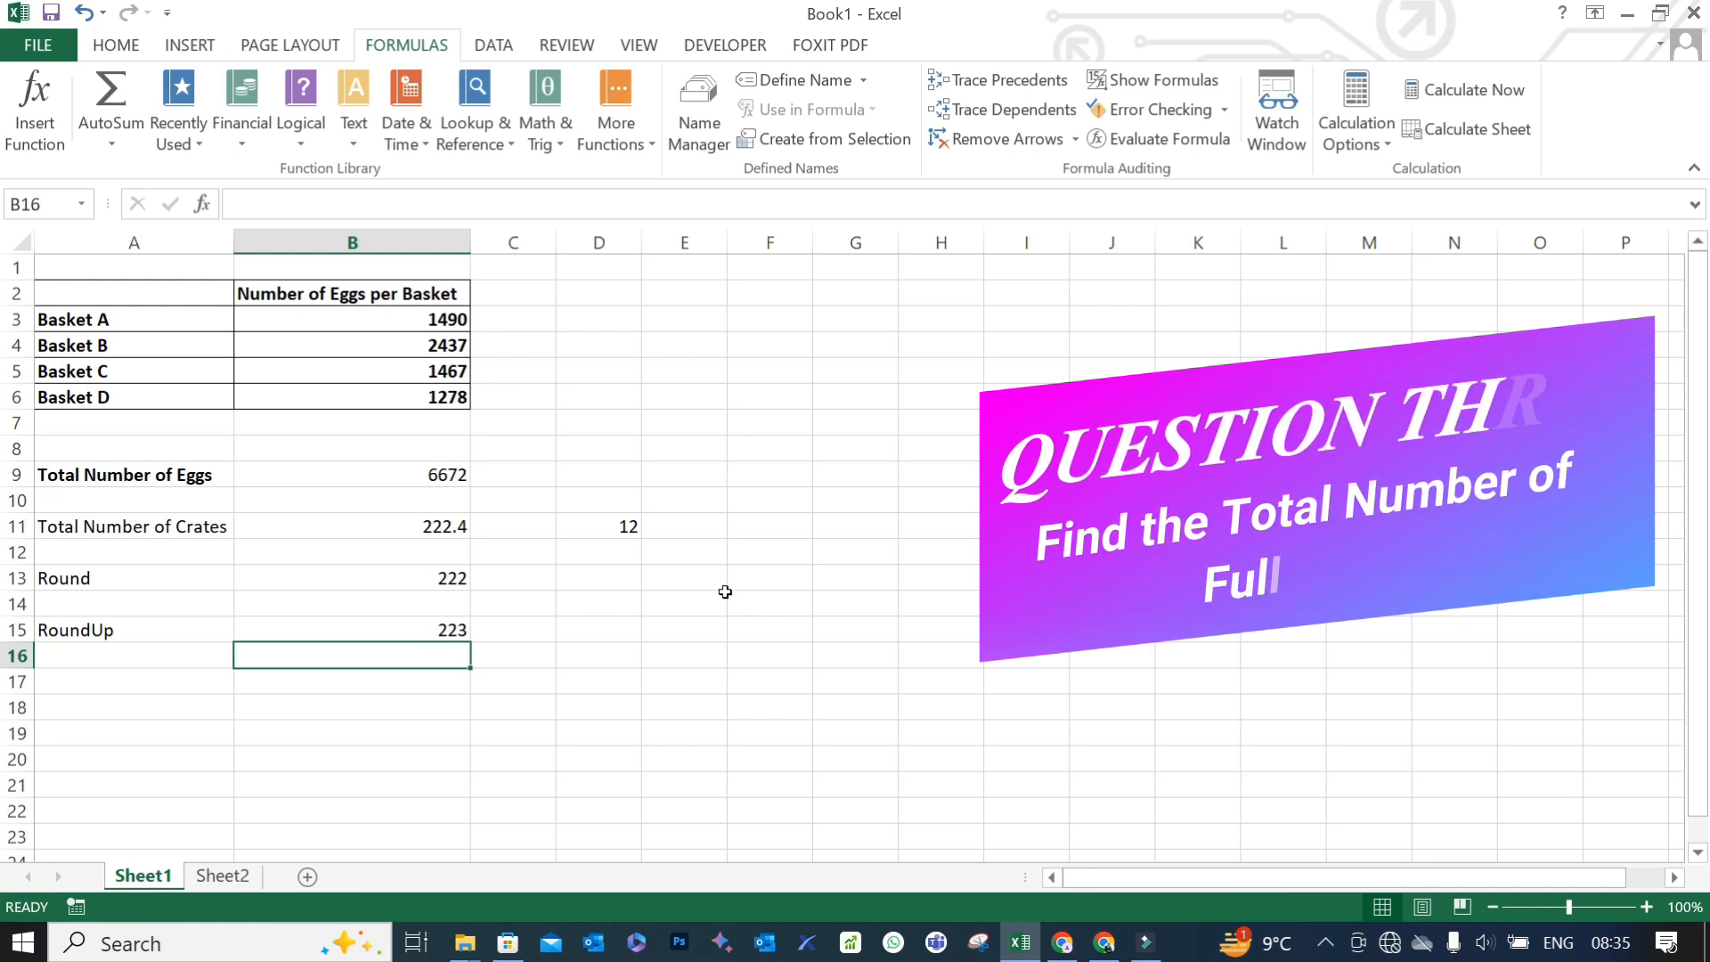
- Enter the label "Round Down" in A17
{"action": "key", "text": "Down"}
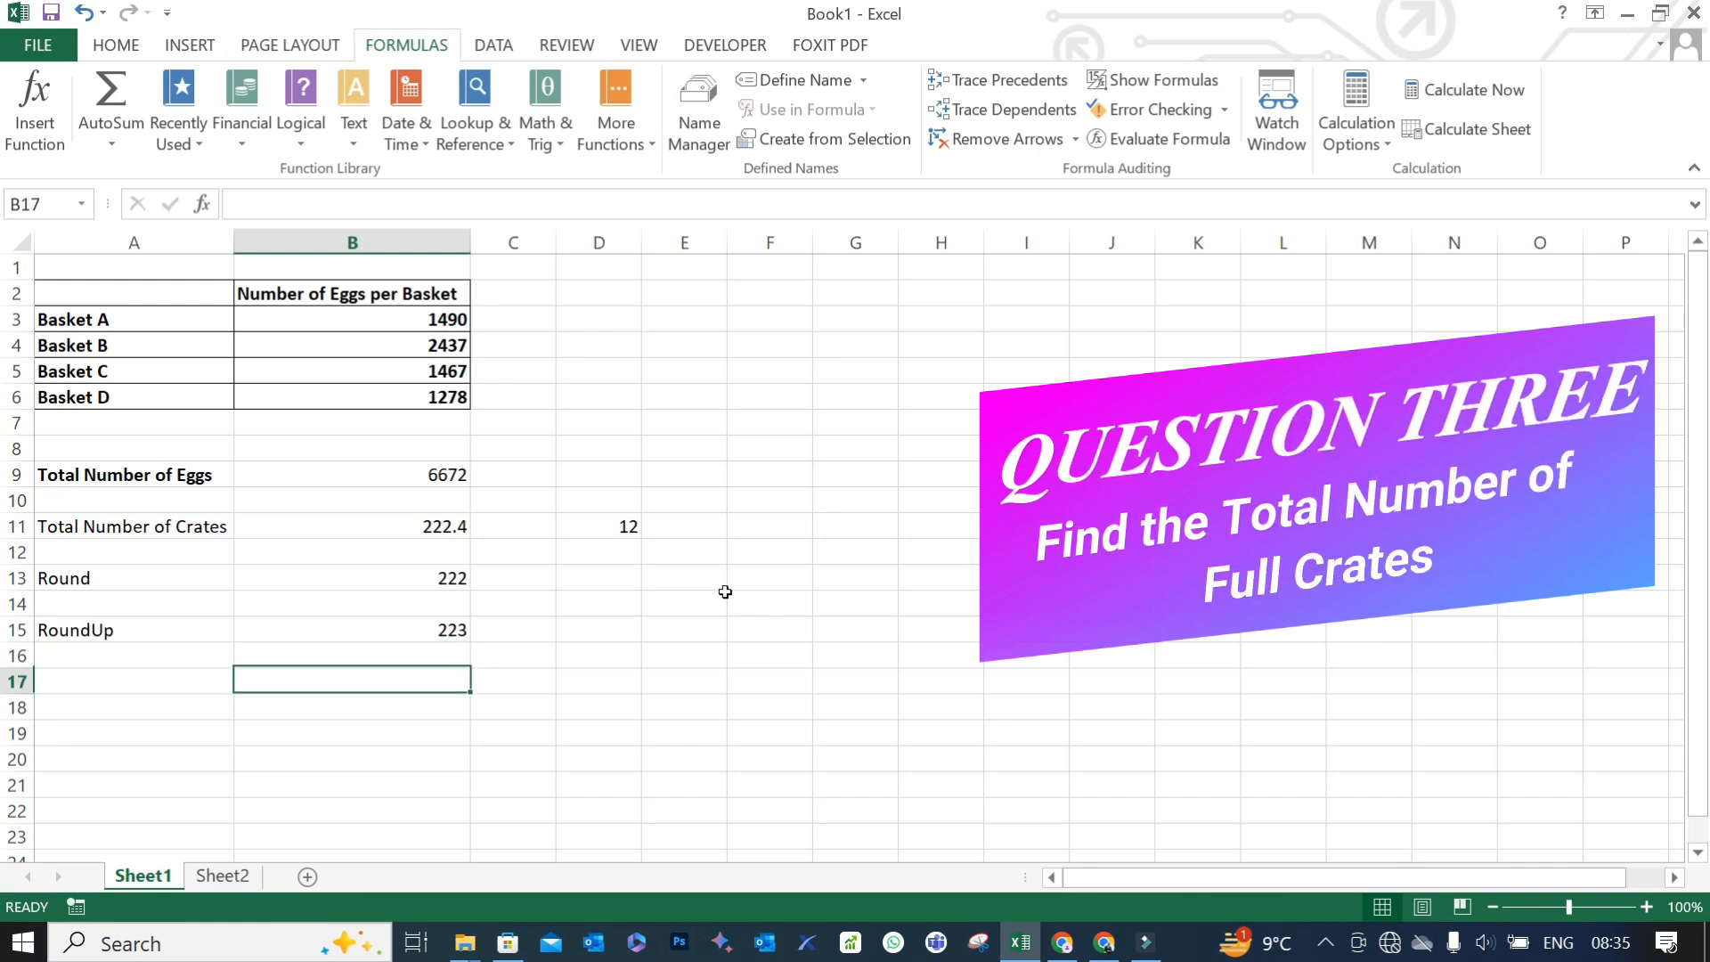
{"action": "key", "text": "Down"}
{"action": "key", "text": "Left"}
{"action": "key", "text": "Up"}
{"action": "type", "text": "Round Down"}
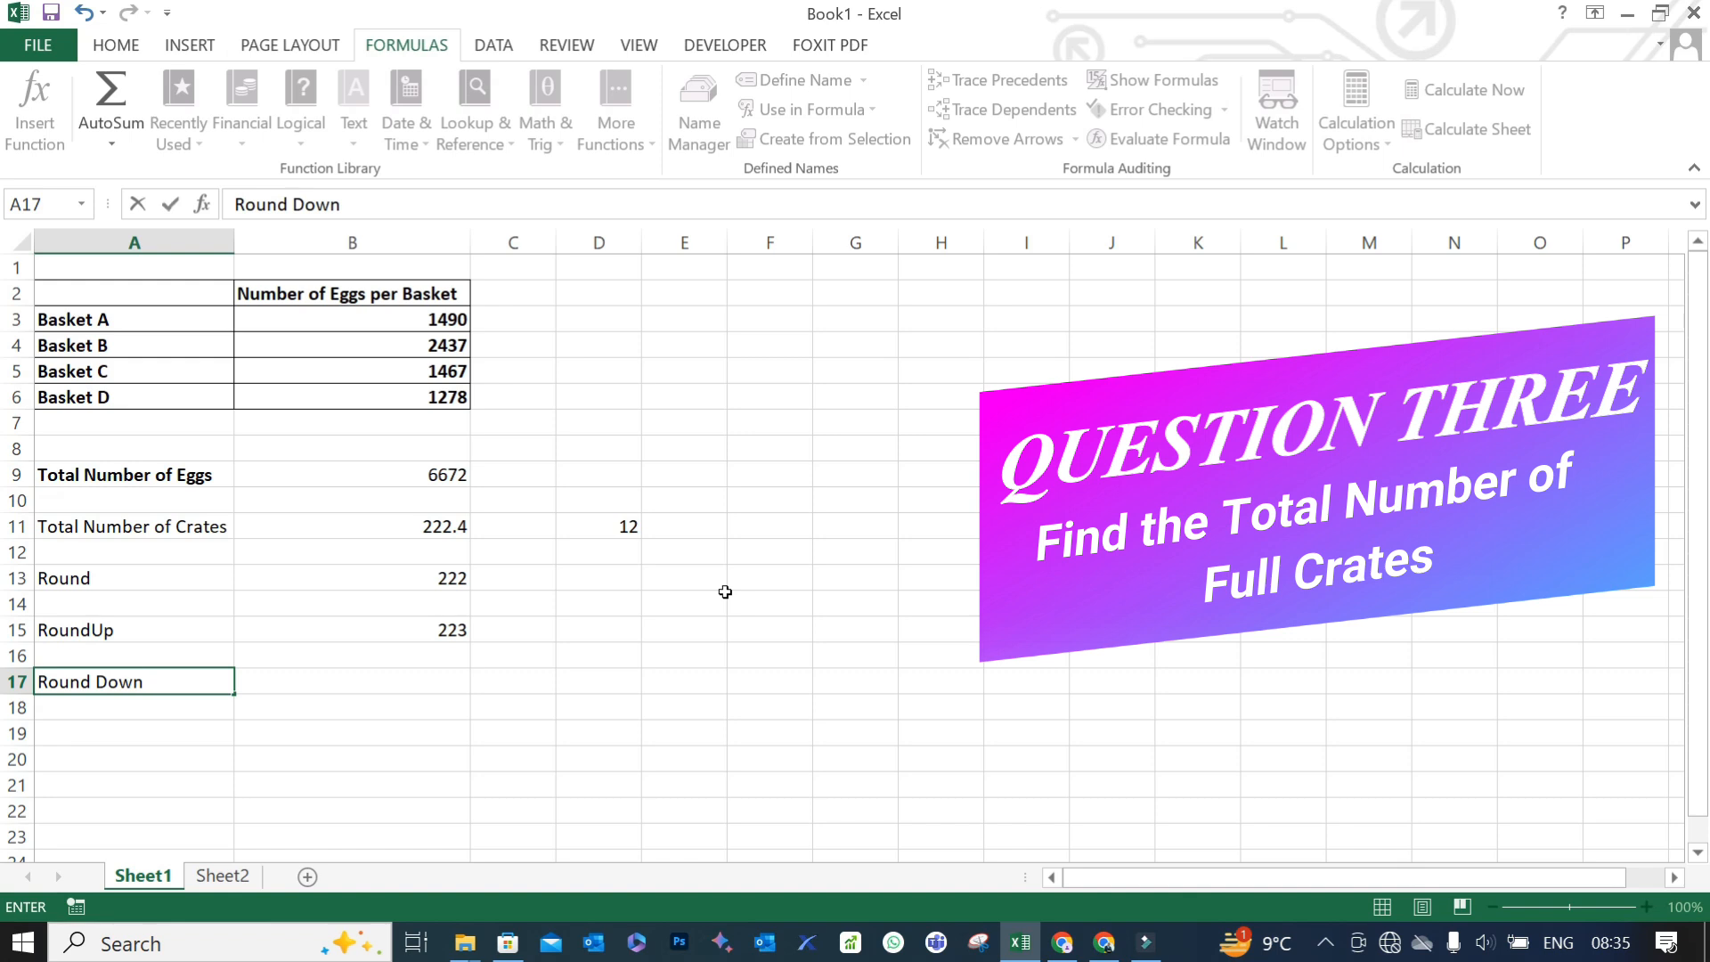
{"action": "key", "text": "Tab"}
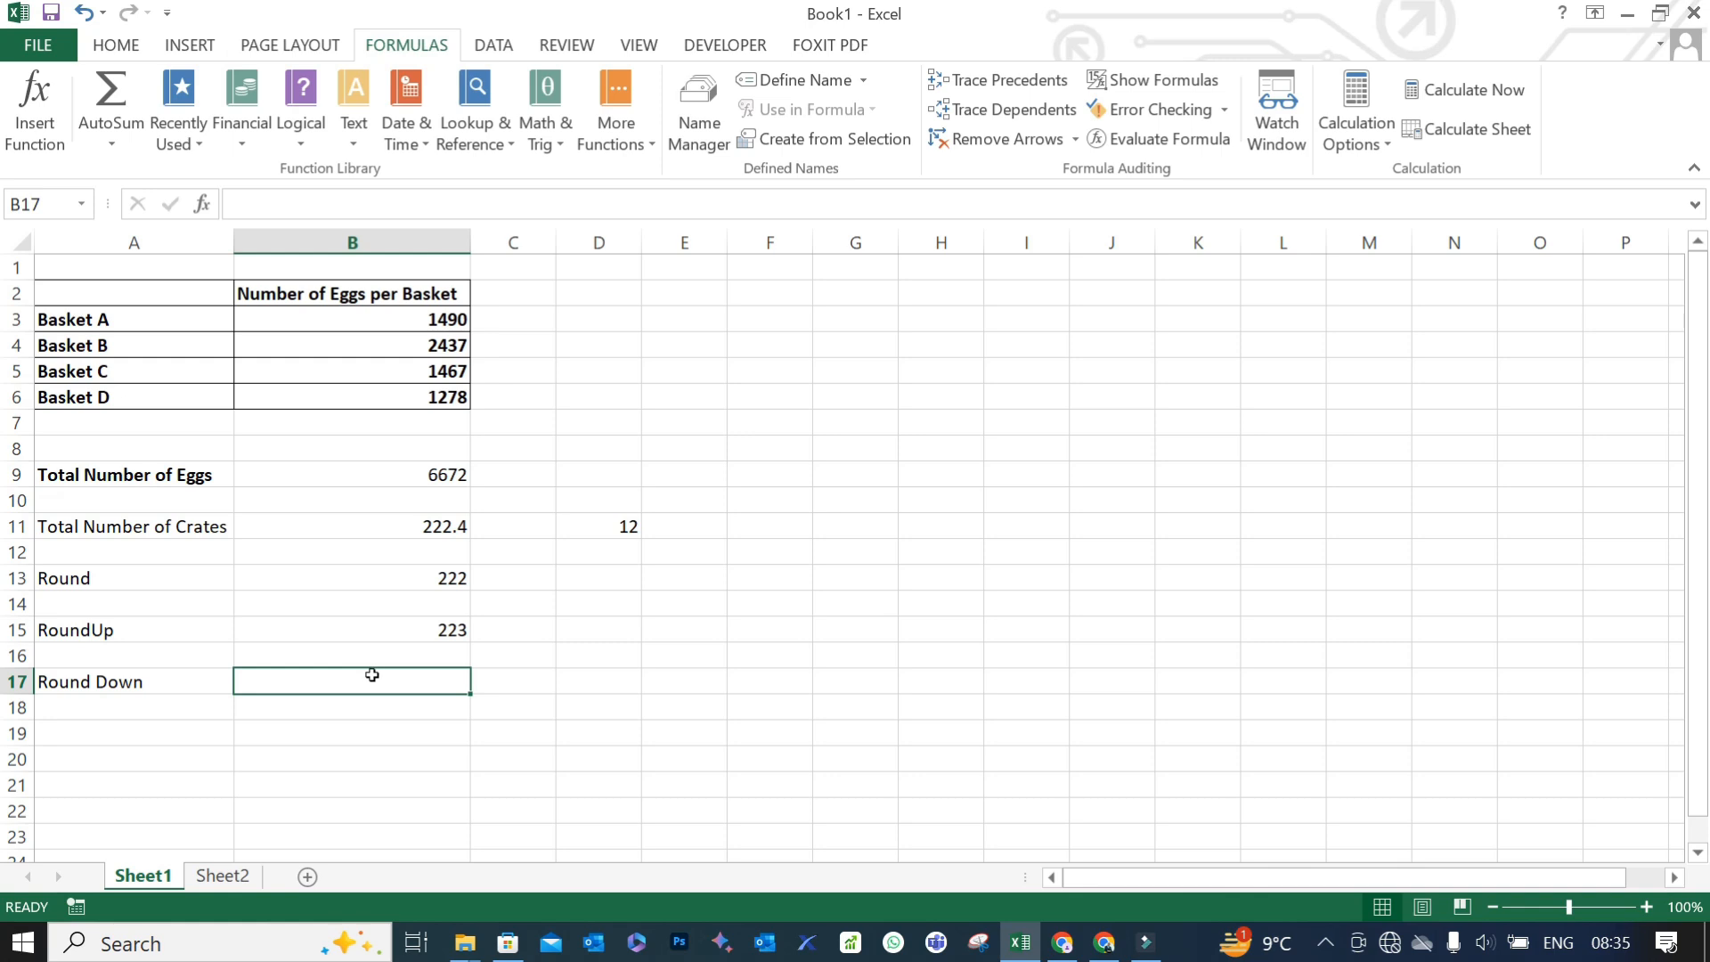
- Enter the plain value 222 in B17 beside the Round Down label
{"action": "type", "text": "2222"}
{"action": "key", "text": "BackSpace"}
{"action": "key", "text": "Return"}
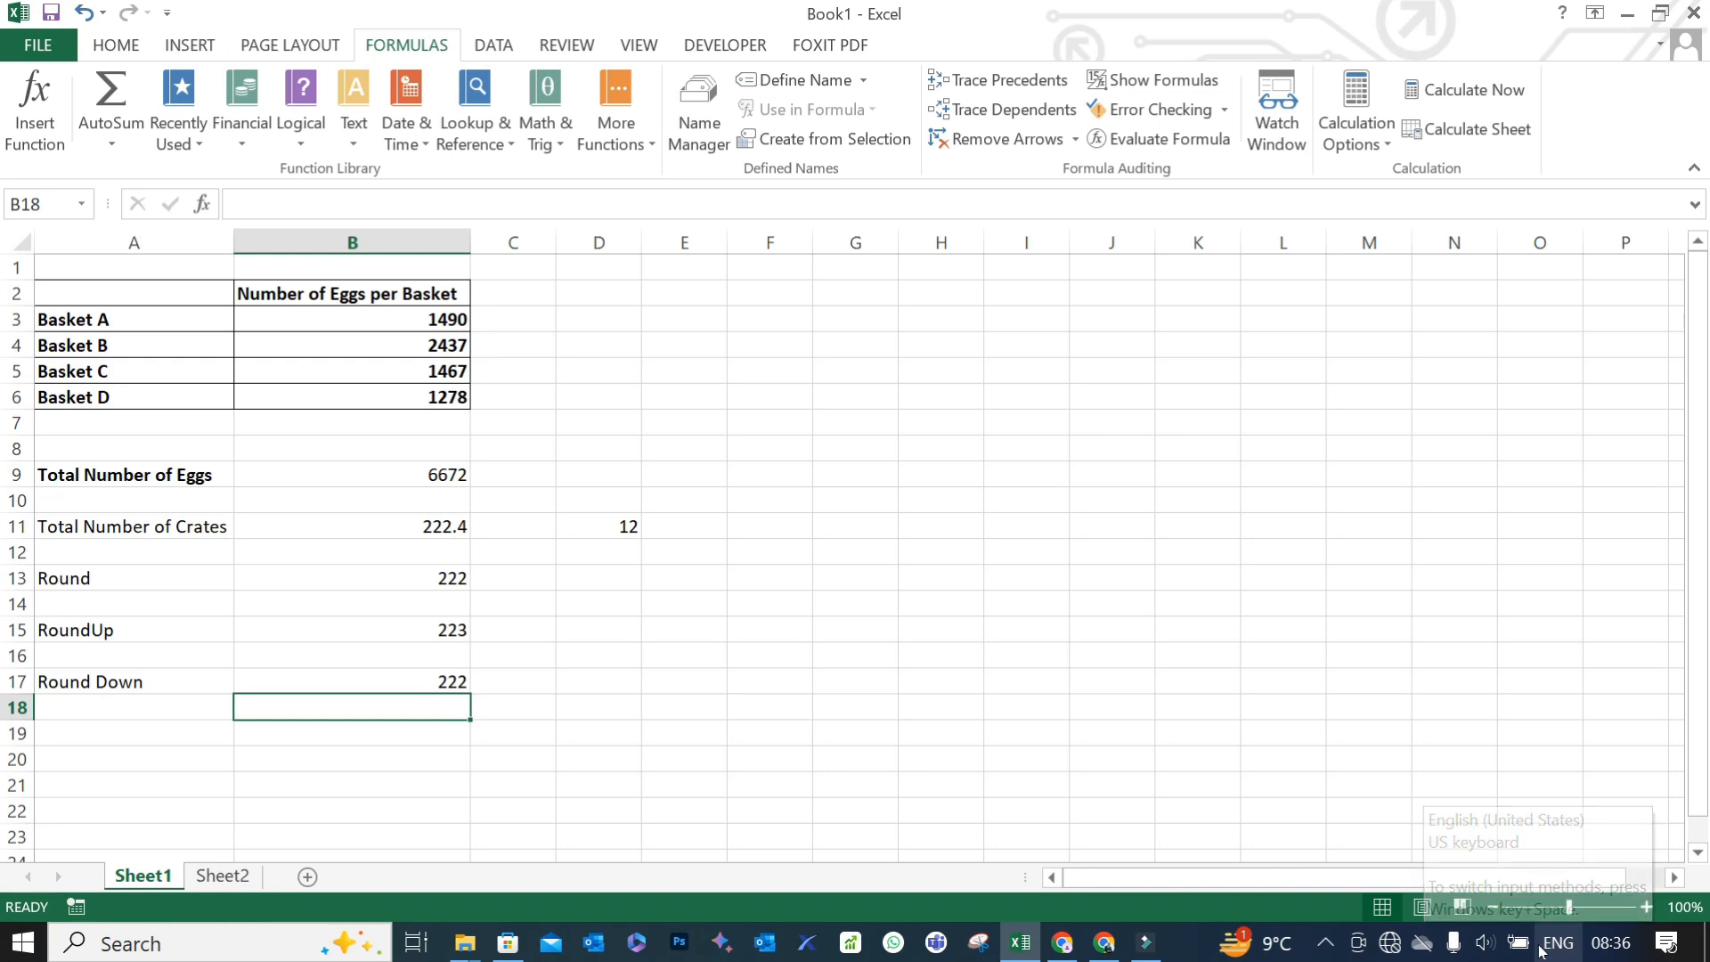
- Replace the typed value in B17 with the formula =ROUNDDOWN(B11,0)
{"action": "key", "text": "Up"}
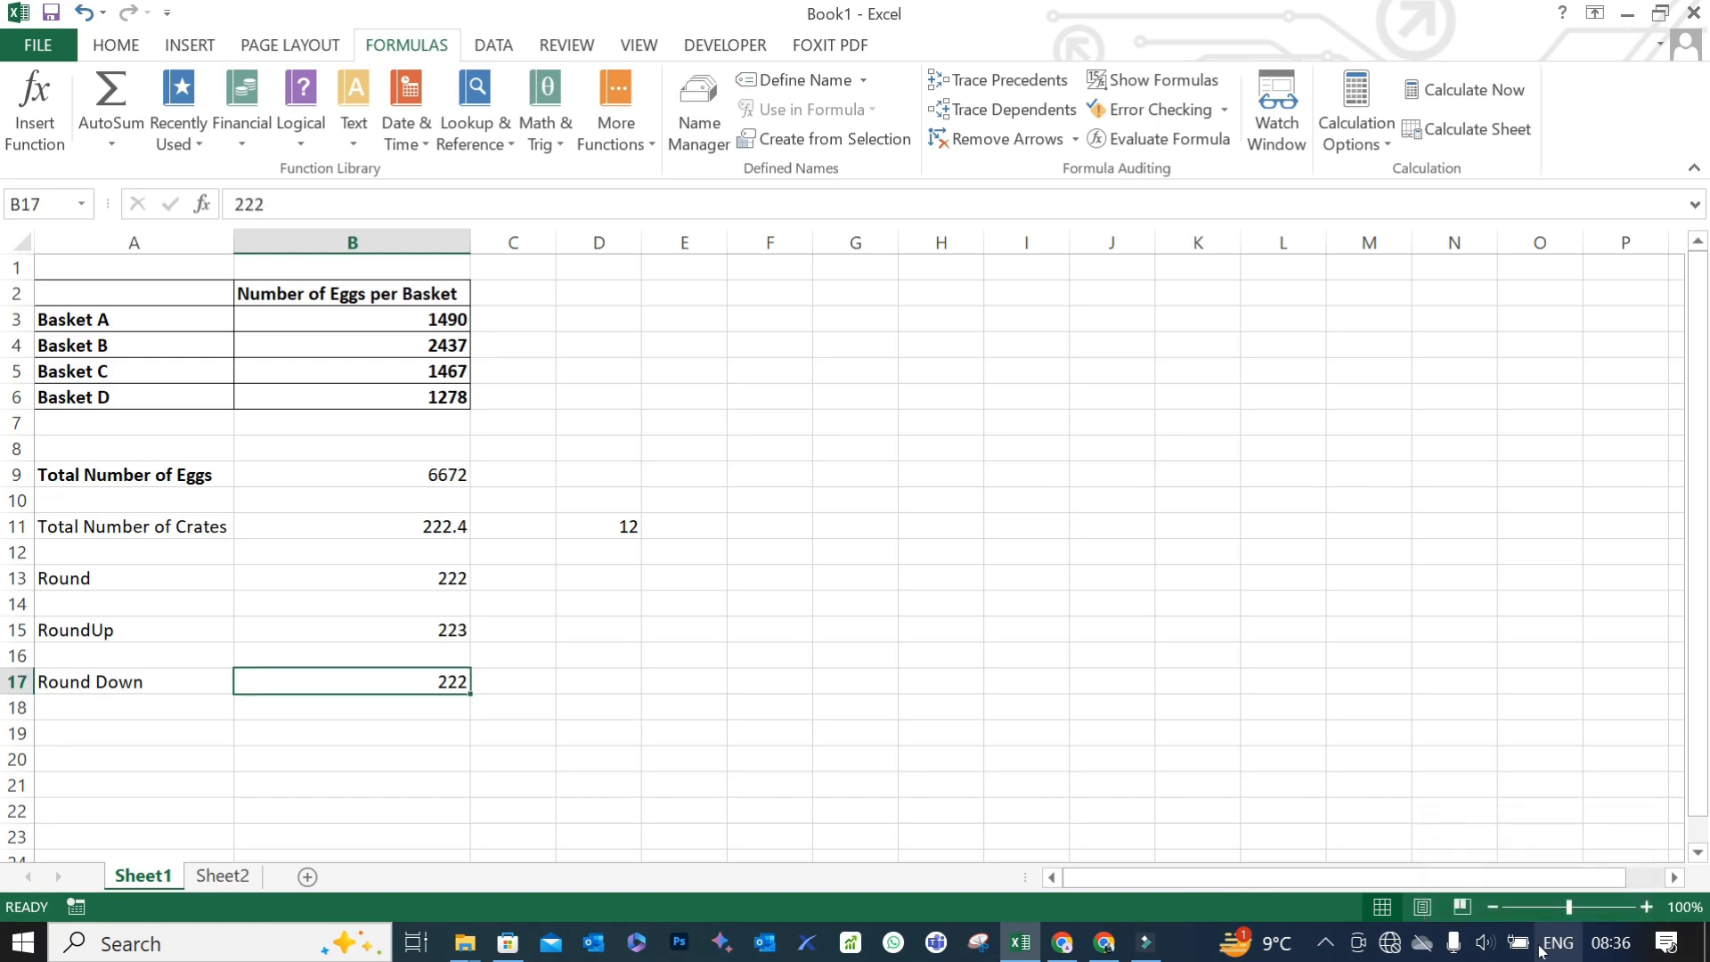
{"action": "type", "text": "="}
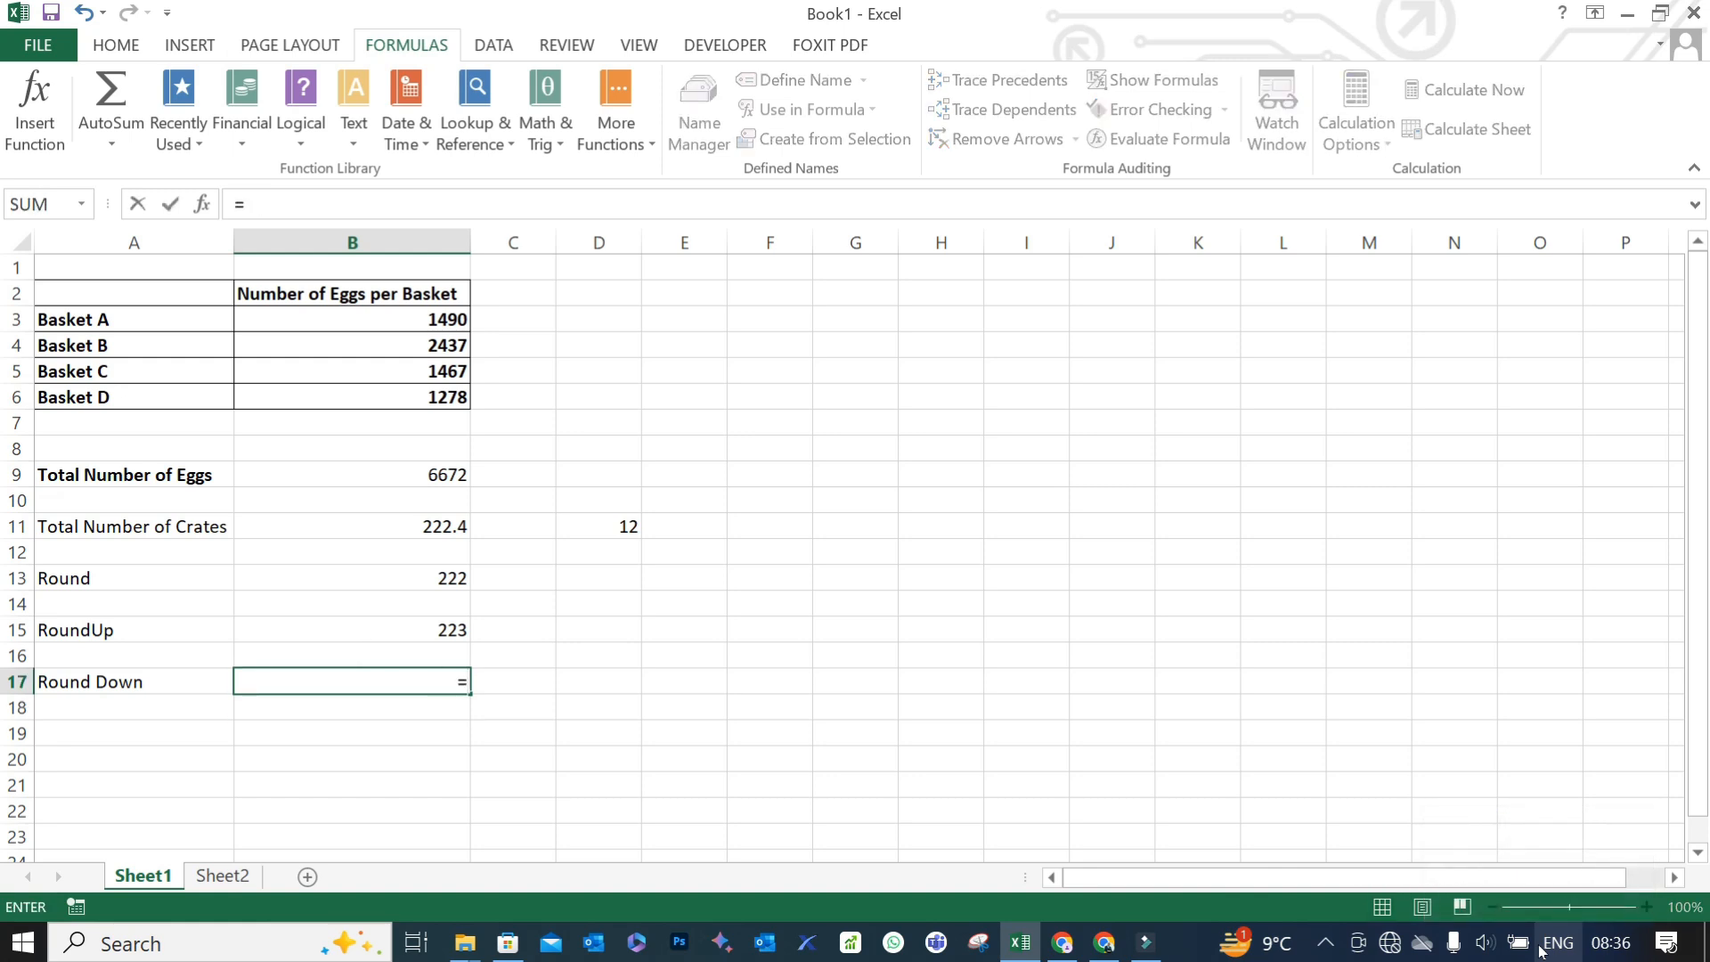
{"action": "type", "text": "roundd"}
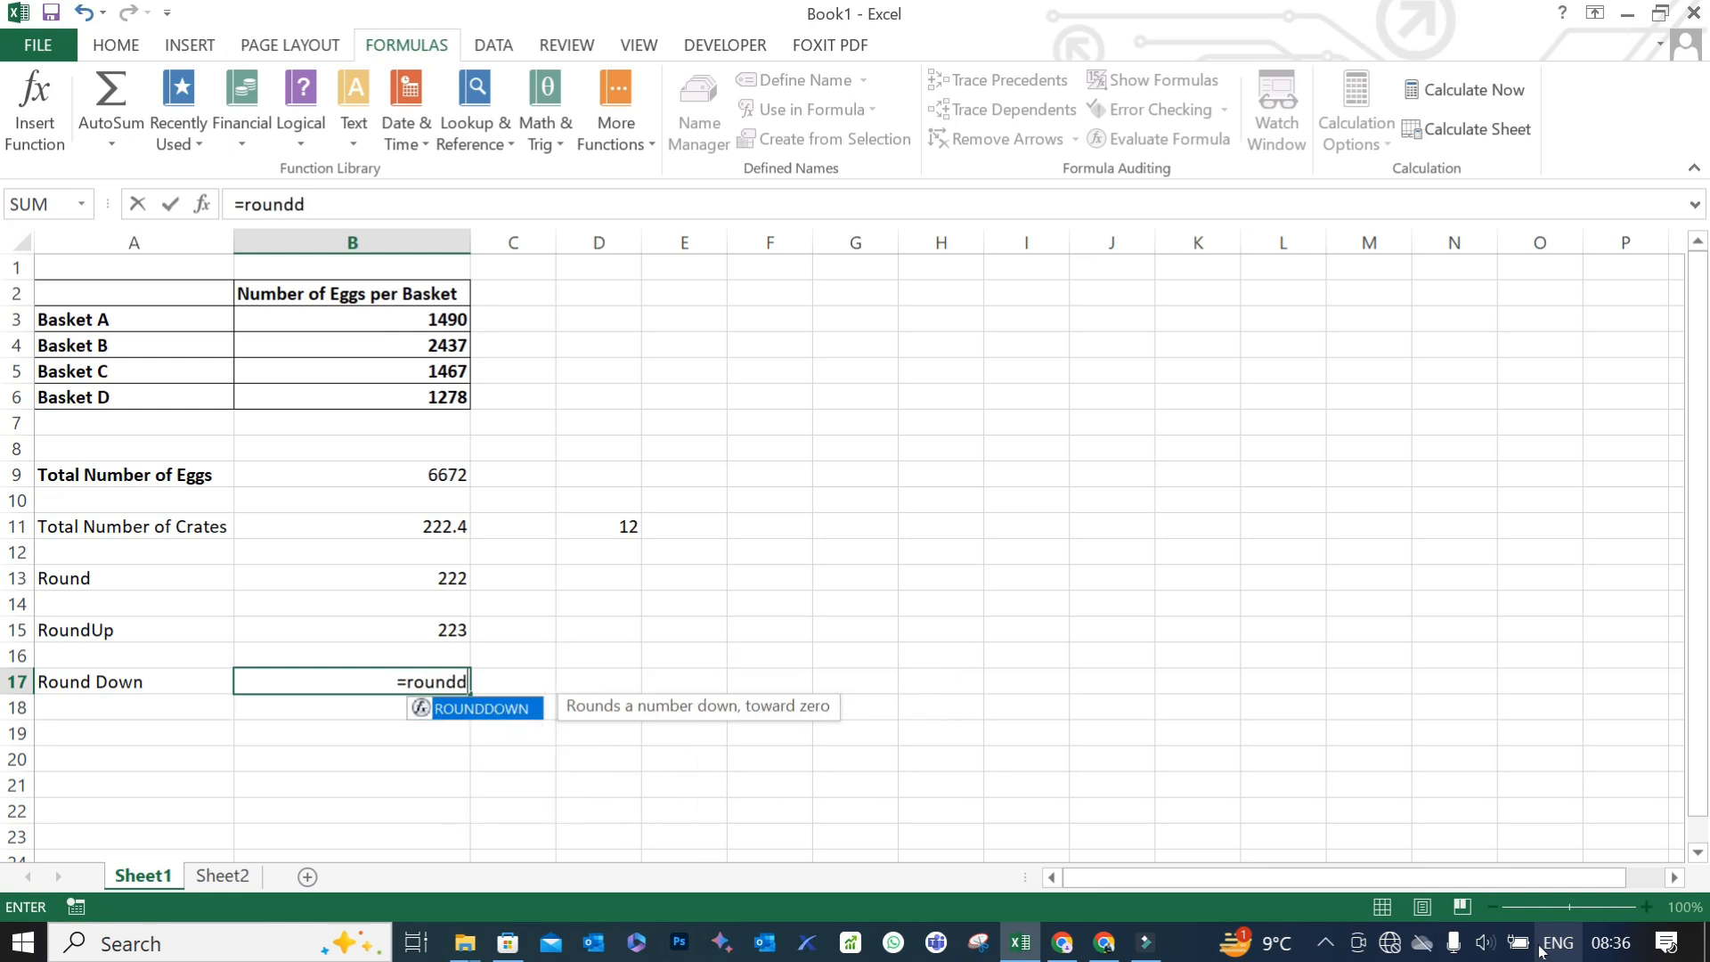
{"action": "type", "text": "own("}
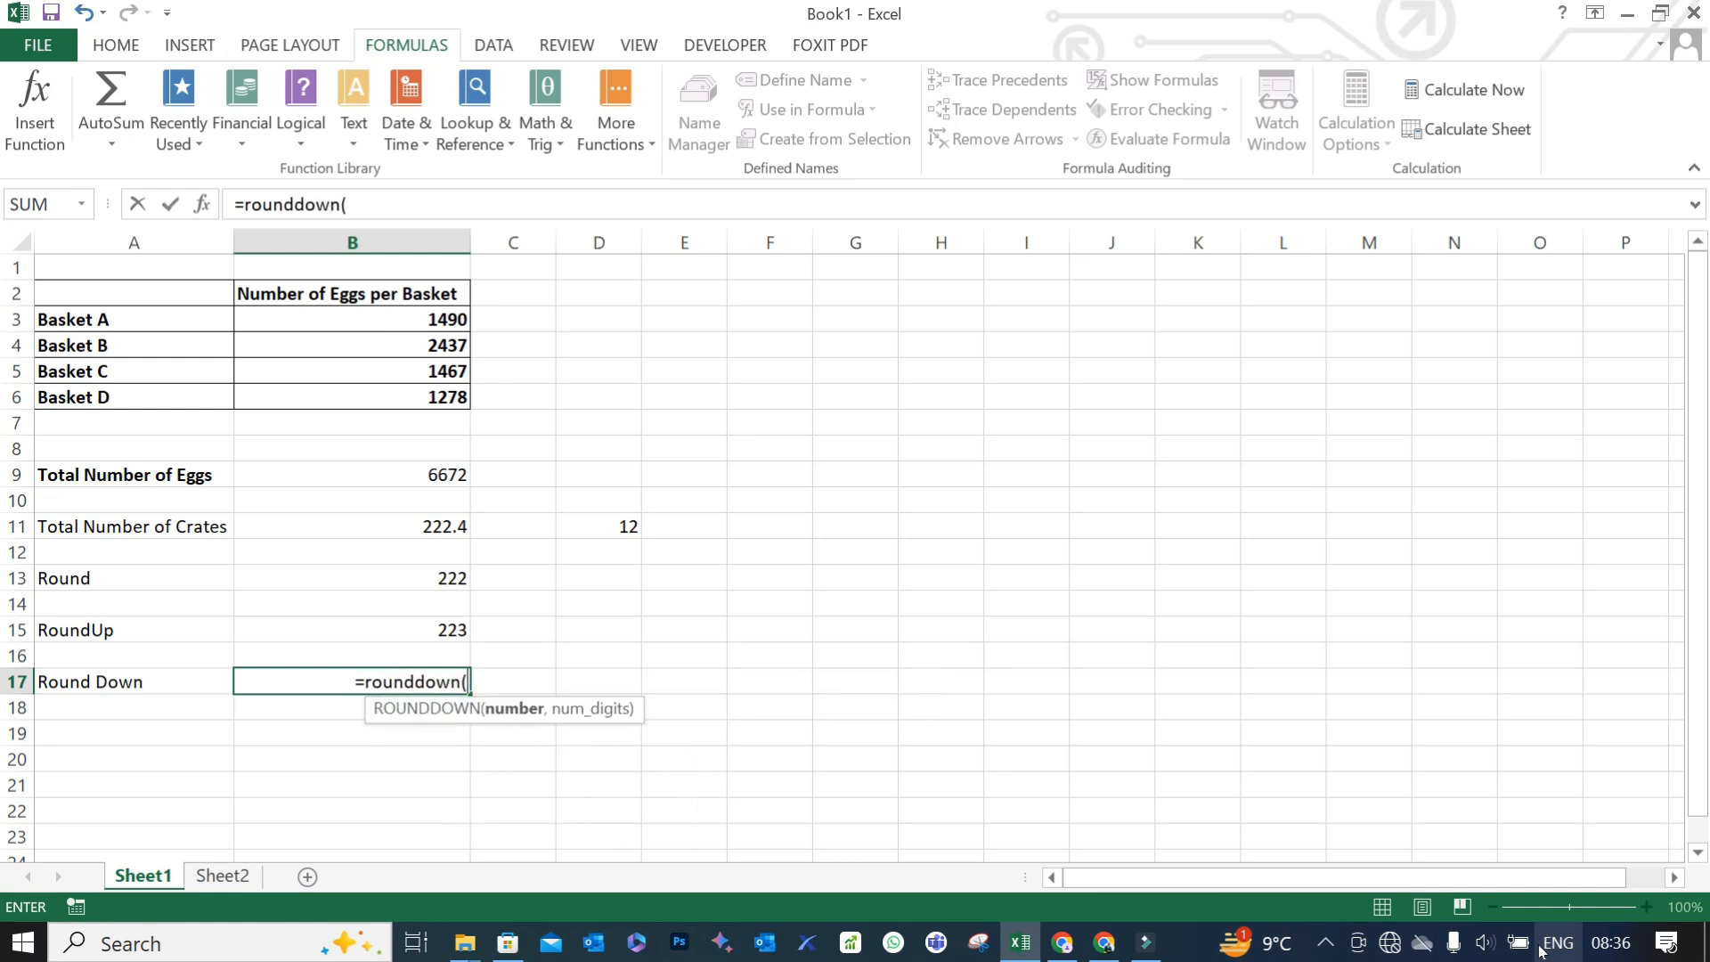
{"action": "left_click", "coordinate": [313, 527]}
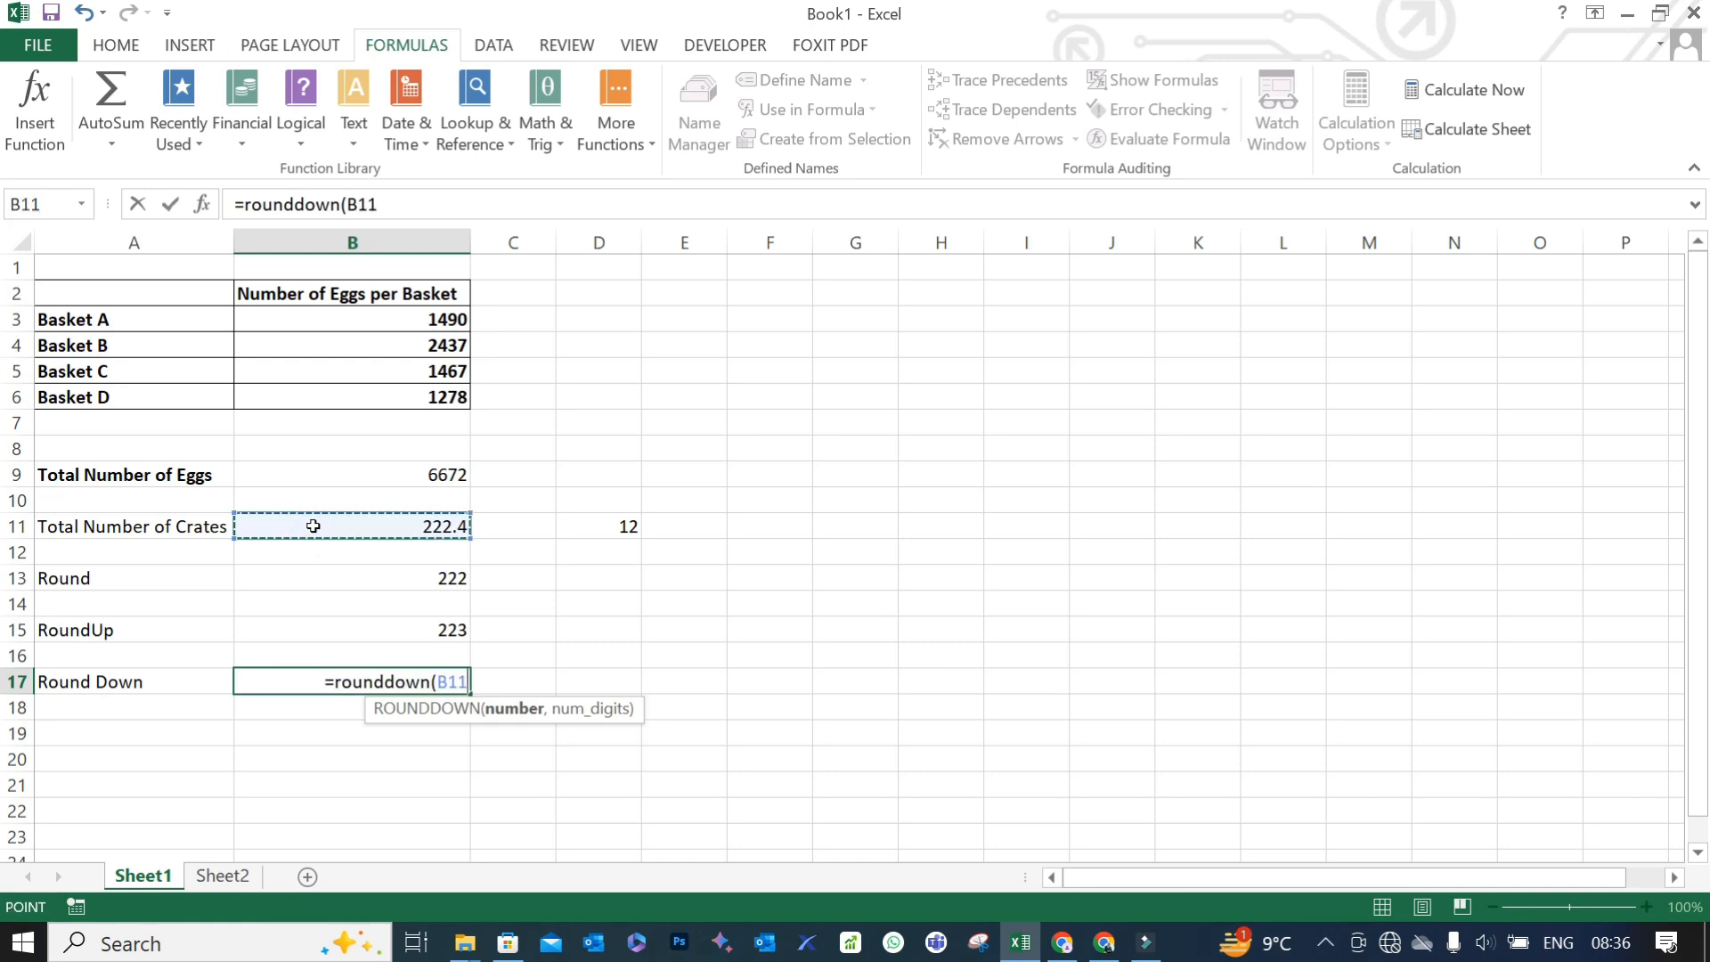
{"action": "type", "text": ",0"}
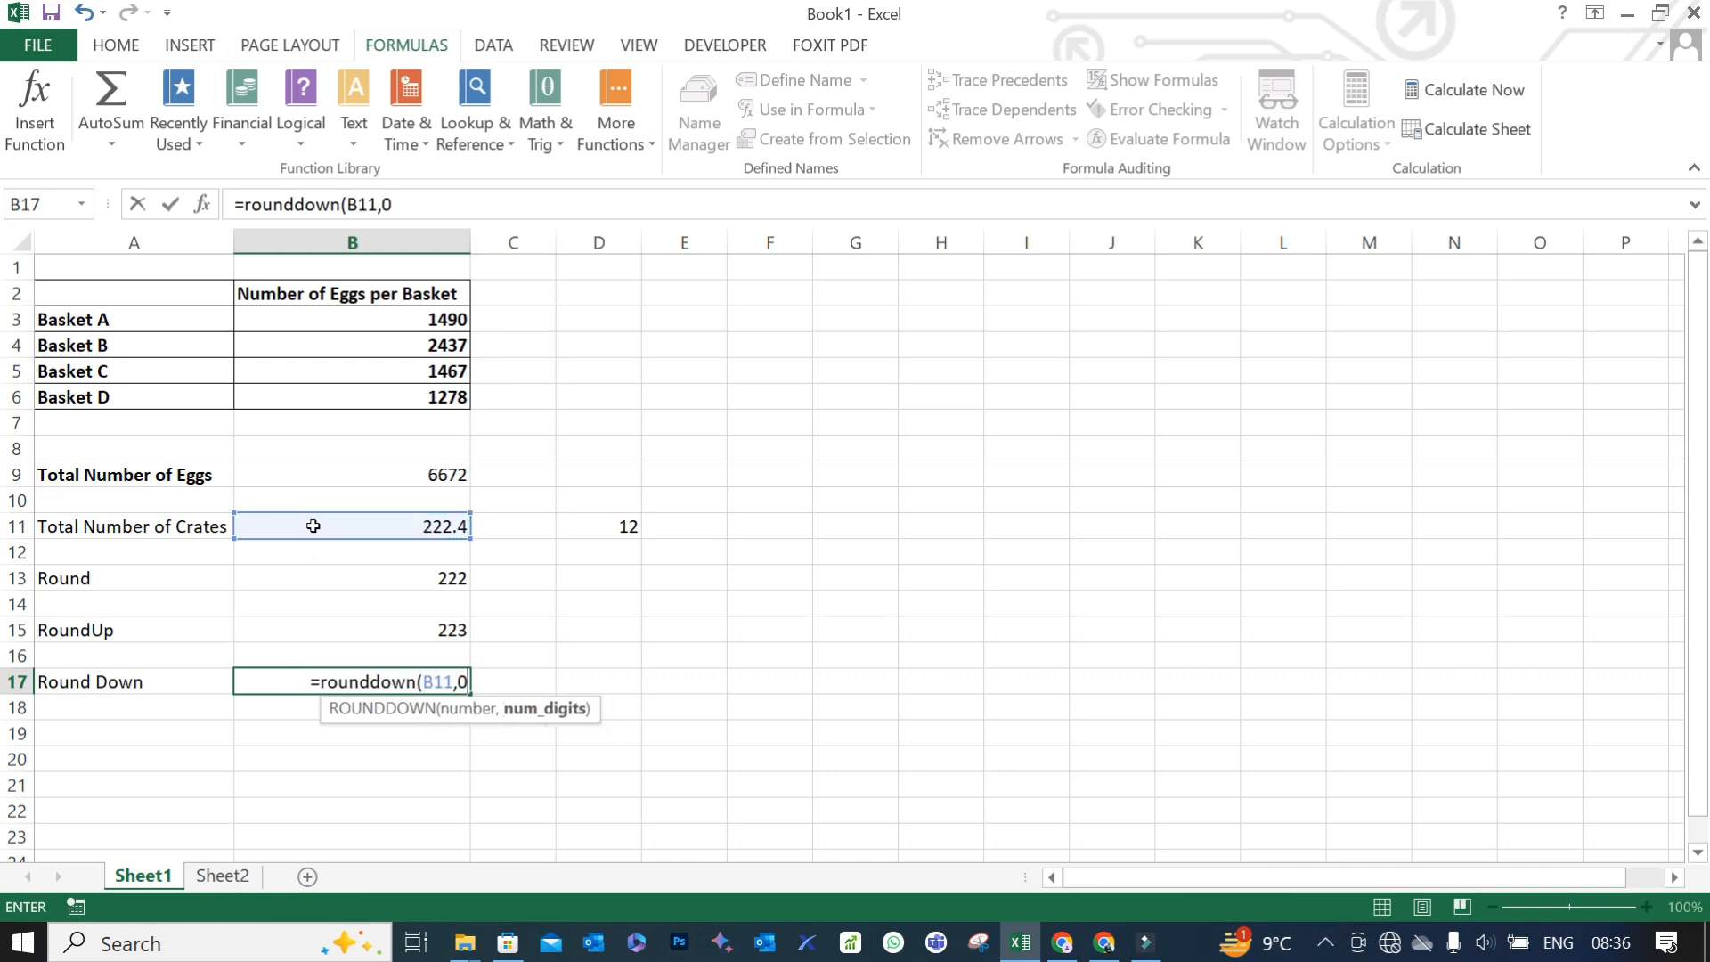
{"action": "type", "text": ")"}
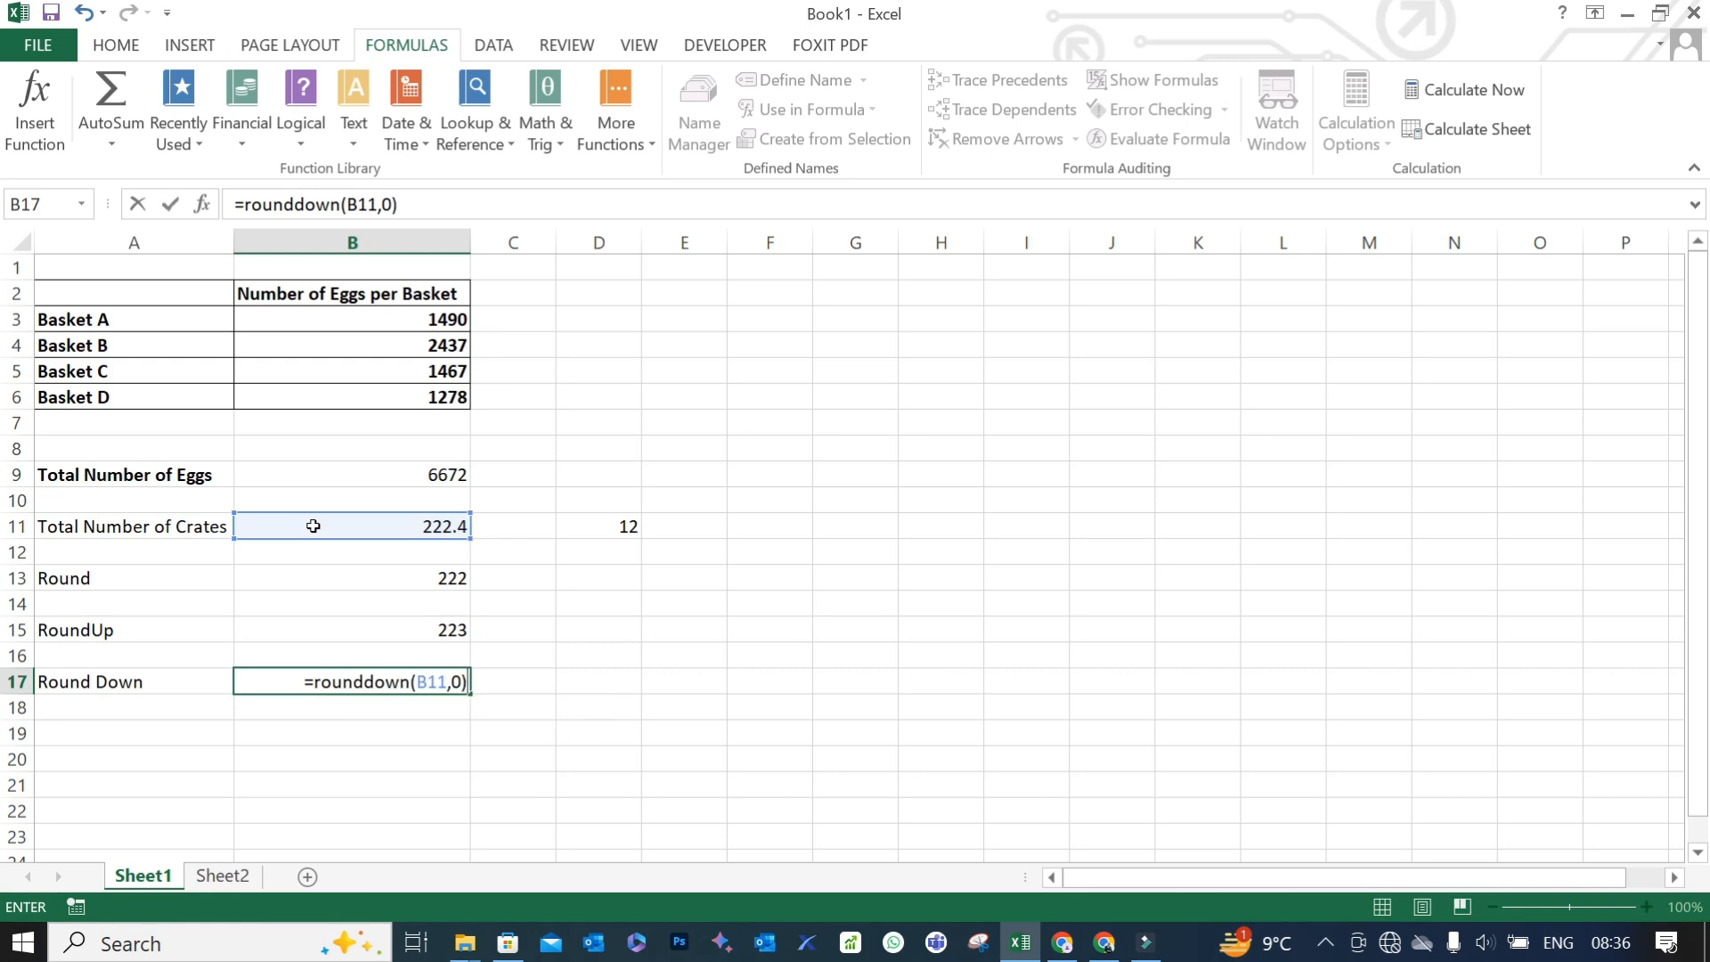
{"action": "key", "text": "ctrl+Return"}
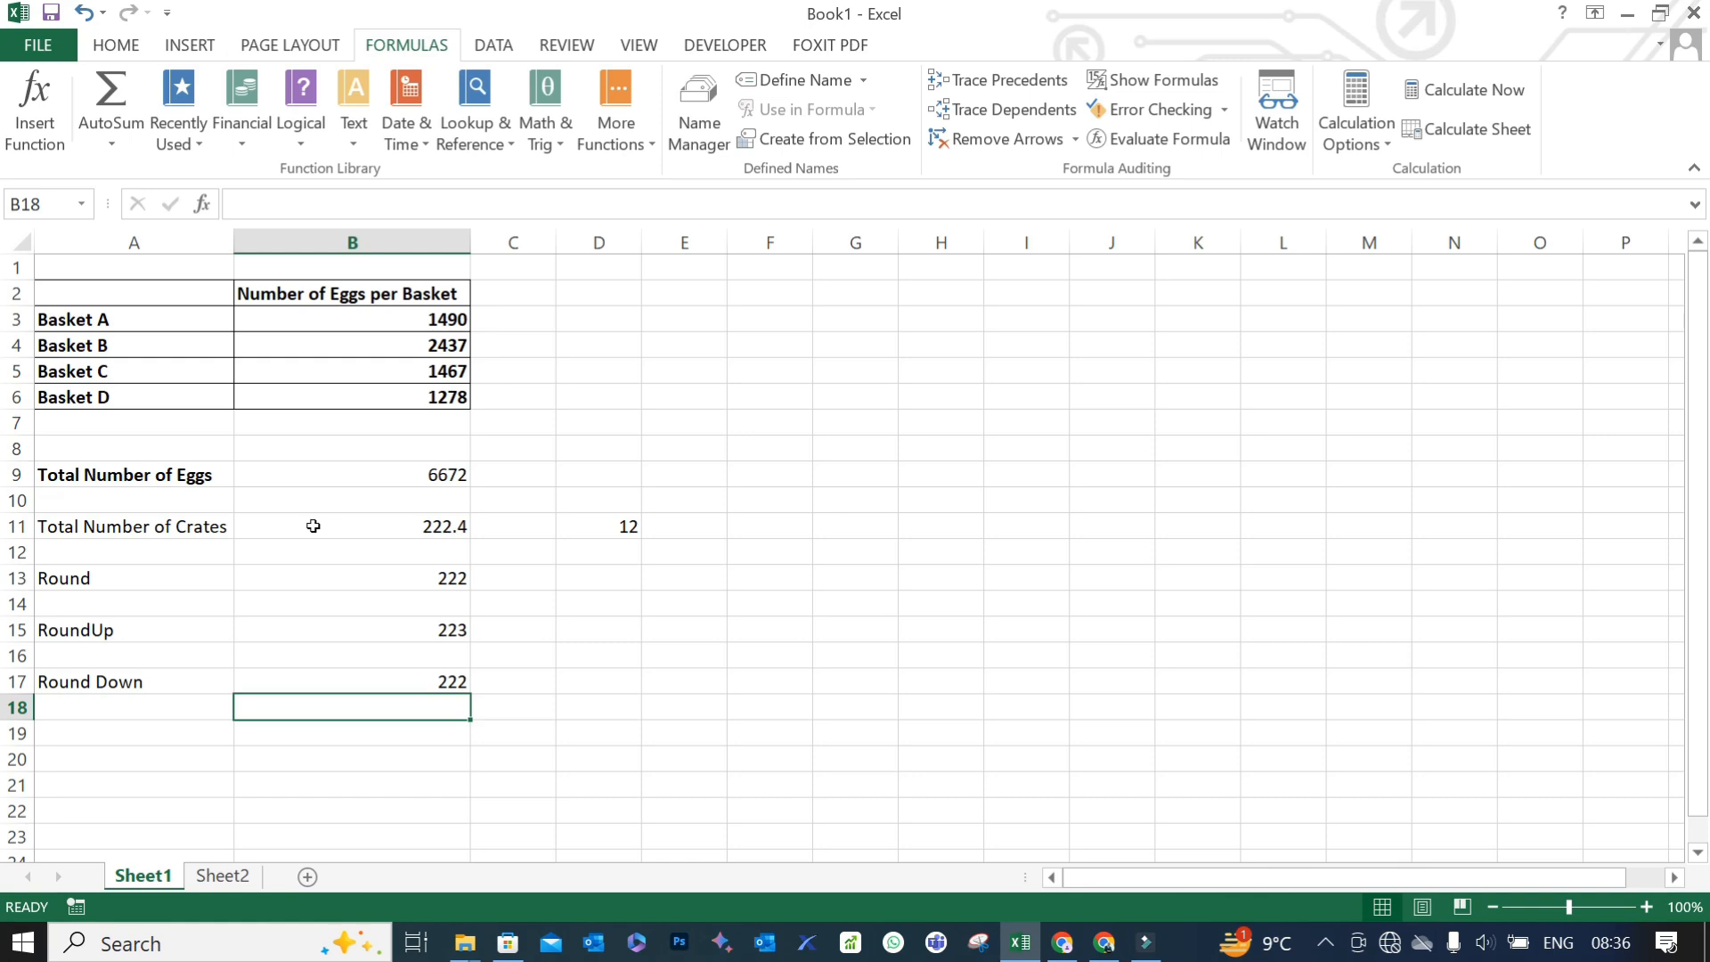
- Clear the ROUNDDOWN formula from B17
{"action": "left_click", "coordinate": [403, 682]}
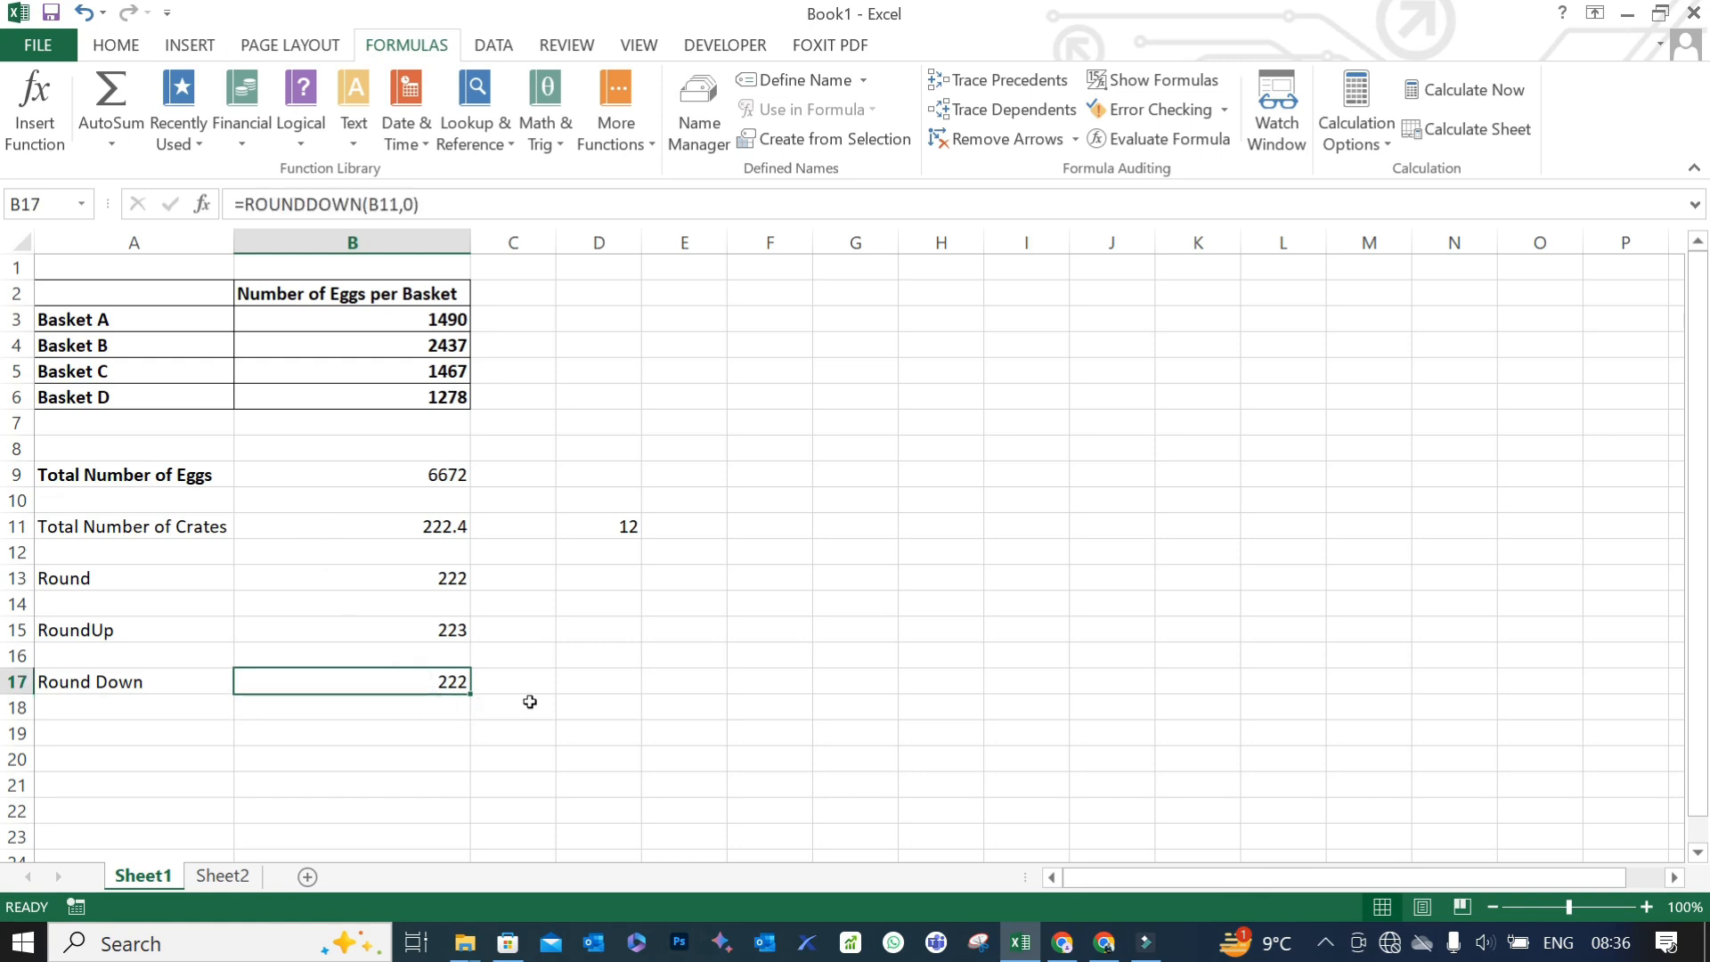
{"action": "key", "text": "Delete"}
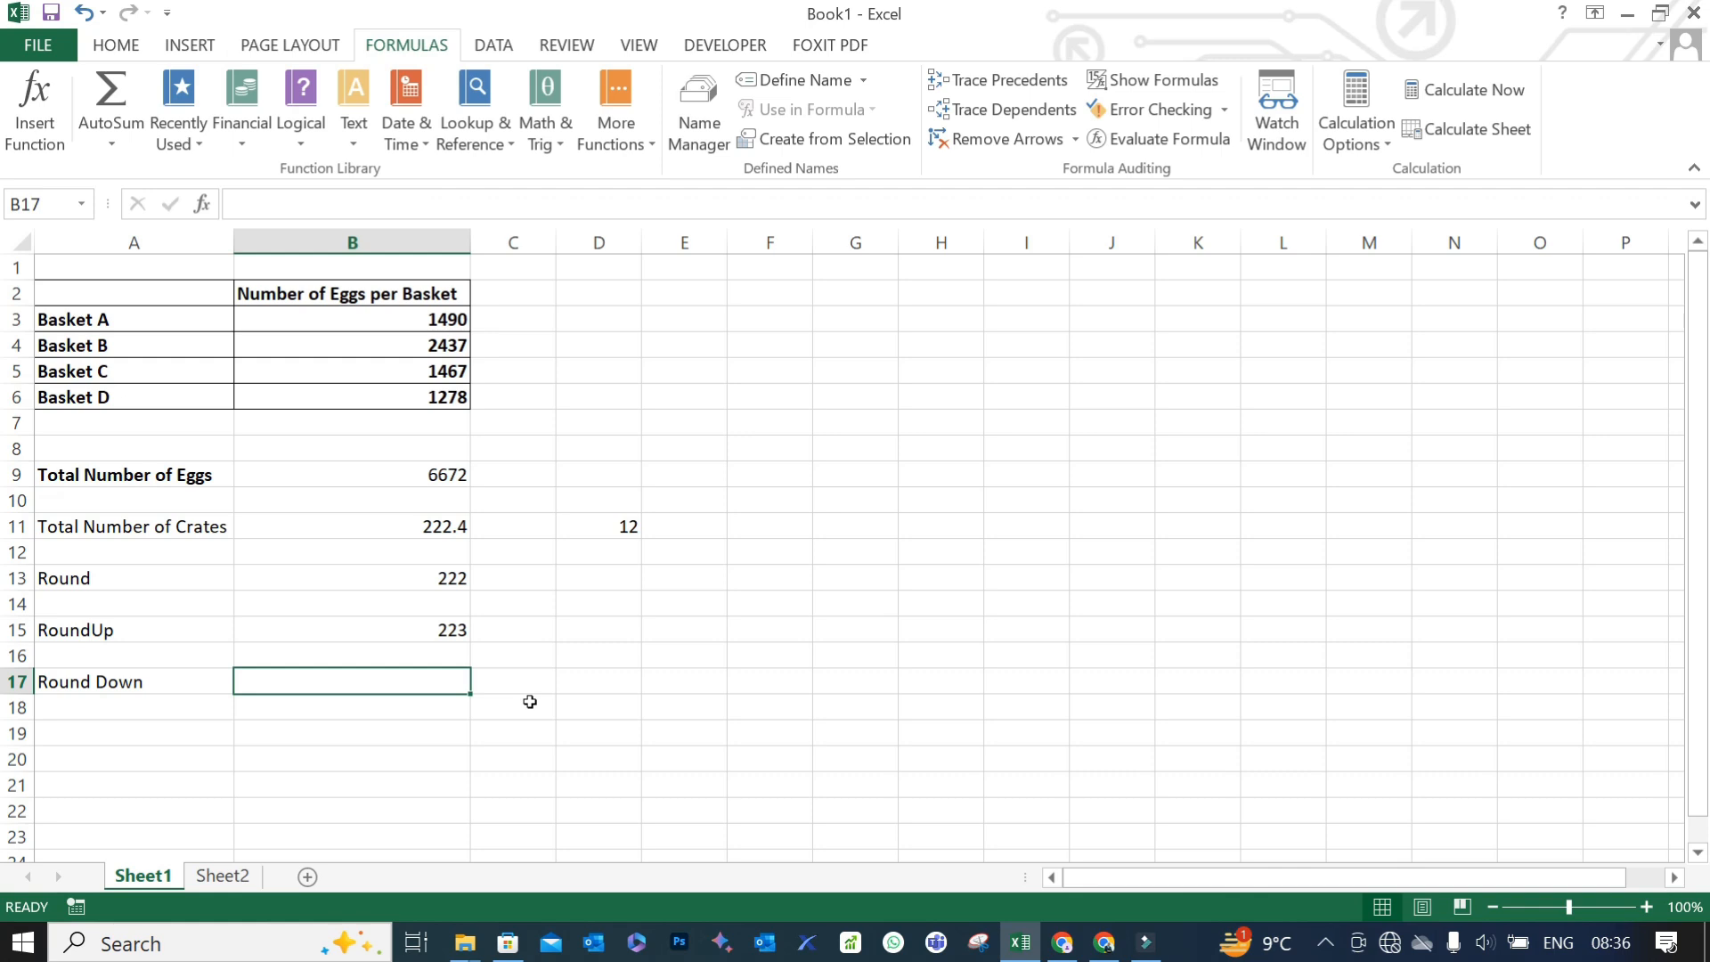
- Change the number of eggs for Basket A in B3 to 1495
{"action": "left_click", "coordinate": [438, 318]}
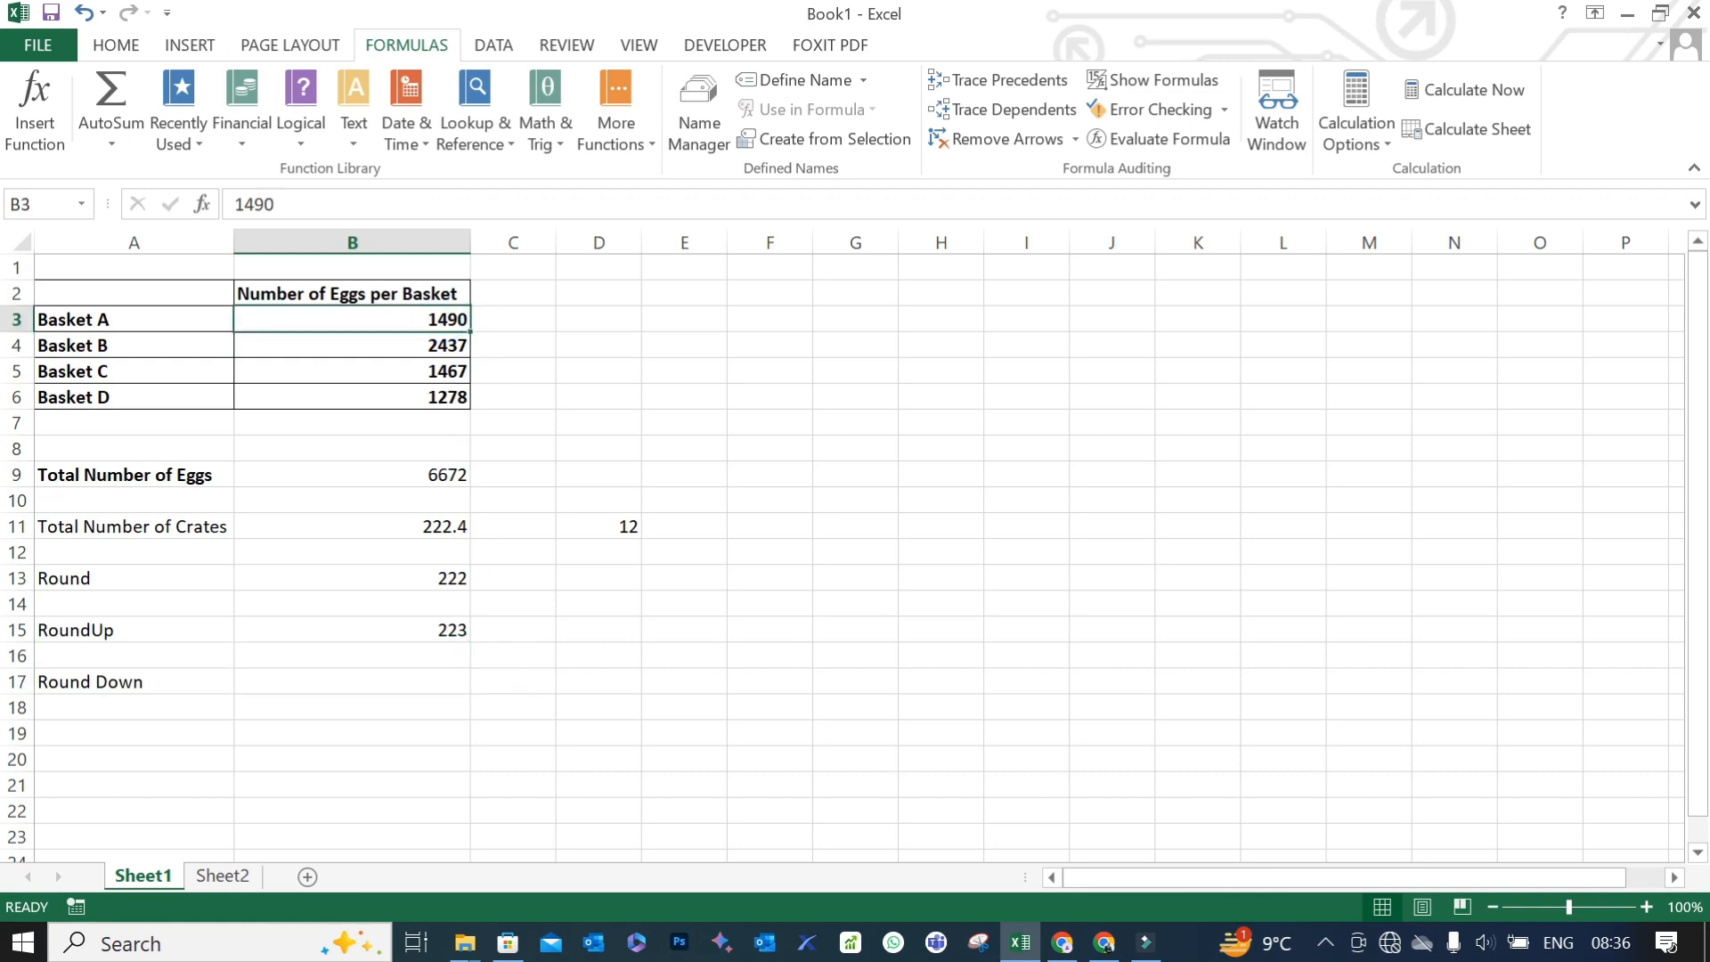
{"action": "left_click", "coordinate": [276, 204]}
{"action": "key", "text": "BackSpace"}
{"action": "type", "text": "5"}
{"action": "key", "text": "Return"}
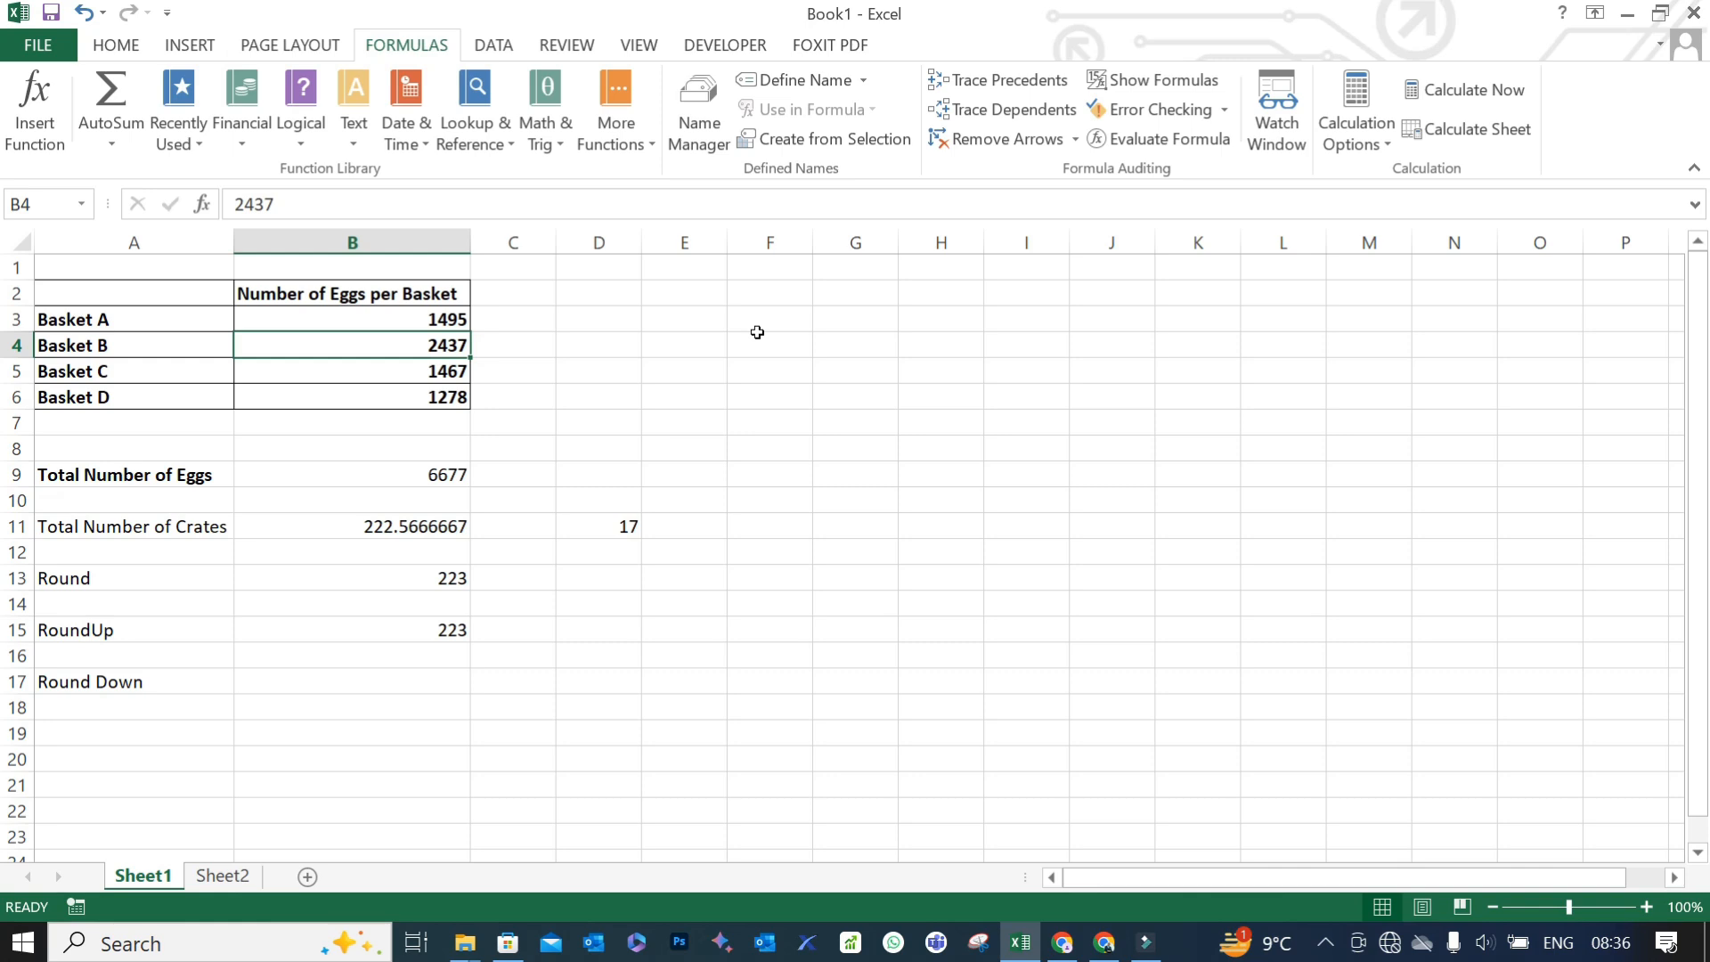
- Round the crate count from B11 down to zero decimal places in B17 with =ROUNDDOWN(B11,0), and check the entered formula
{"action": "key", "text": "Down"}
{"action": "key", "text": "Down"}
{"action": "key", "text": "Down"}
{"action": "key", "text": "Down"}
{"action": "key", "text": "Down"}
{"action": "key", "text": "Down"}
{"action": "key", "text": "Down"}
{"action": "key", "text": "Down"}
{"action": "key", "text": "Down"}
{"action": "key", "text": "Down"}
{"action": "key", "text": "Down"}
{"action": "key", "text": "Down"}
{"action": "key", "text": "Down"}
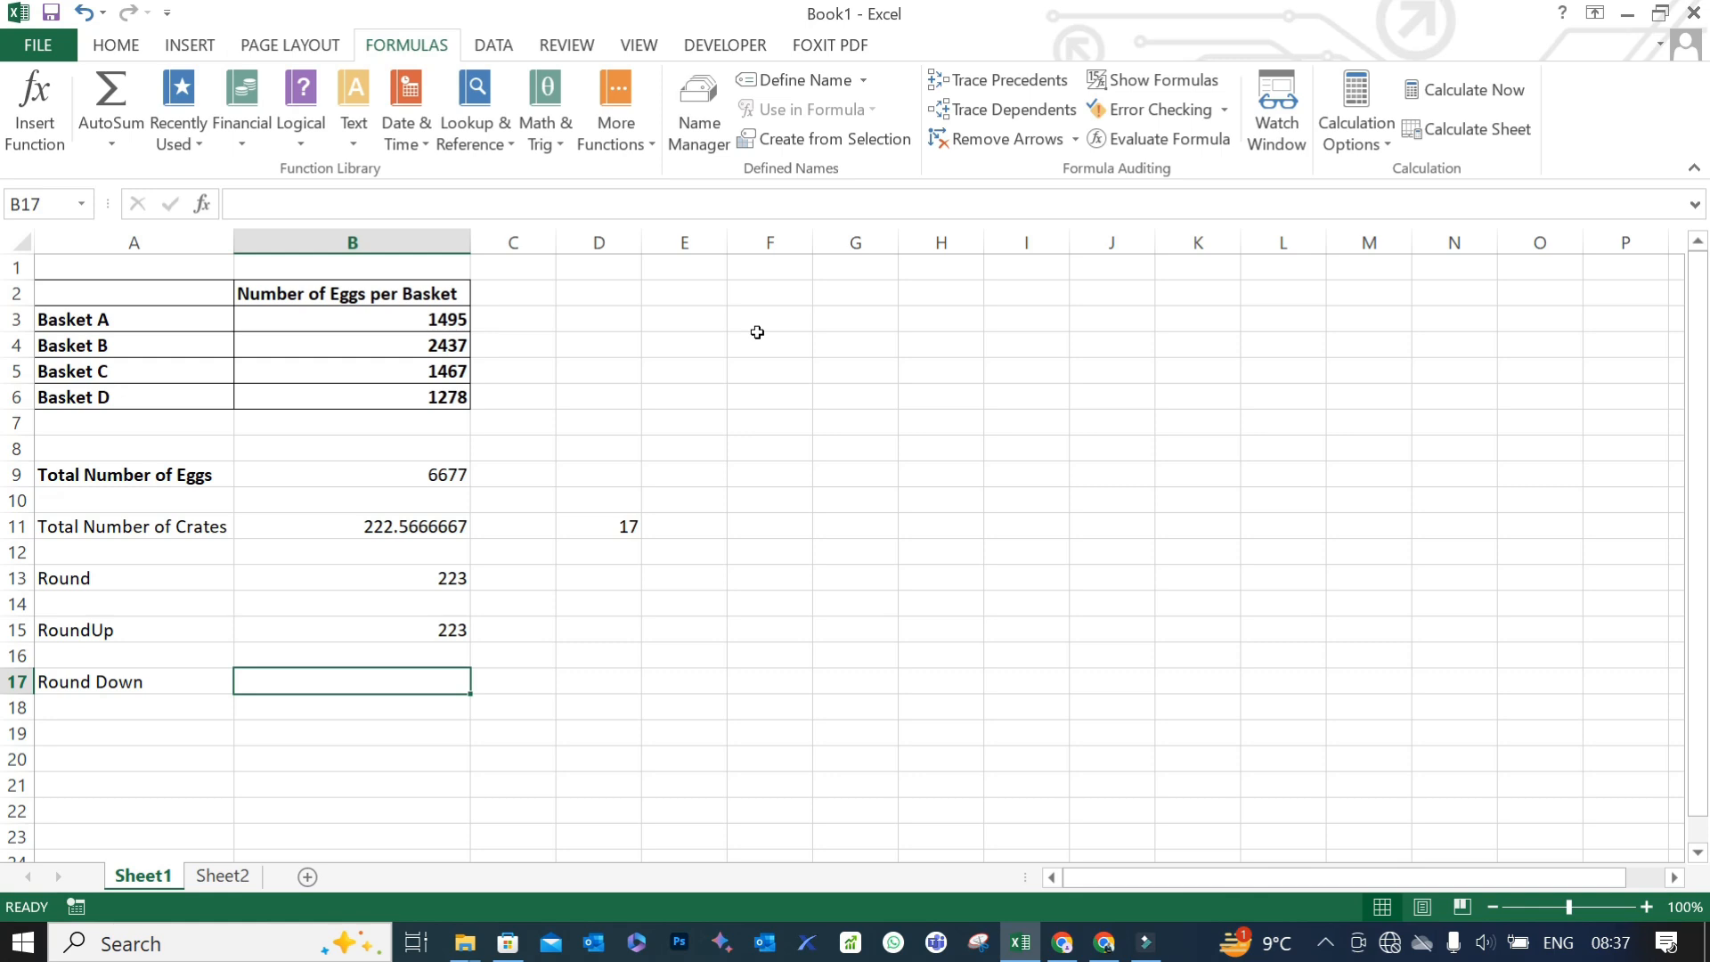
{"action": "type", "text": "=roun"}
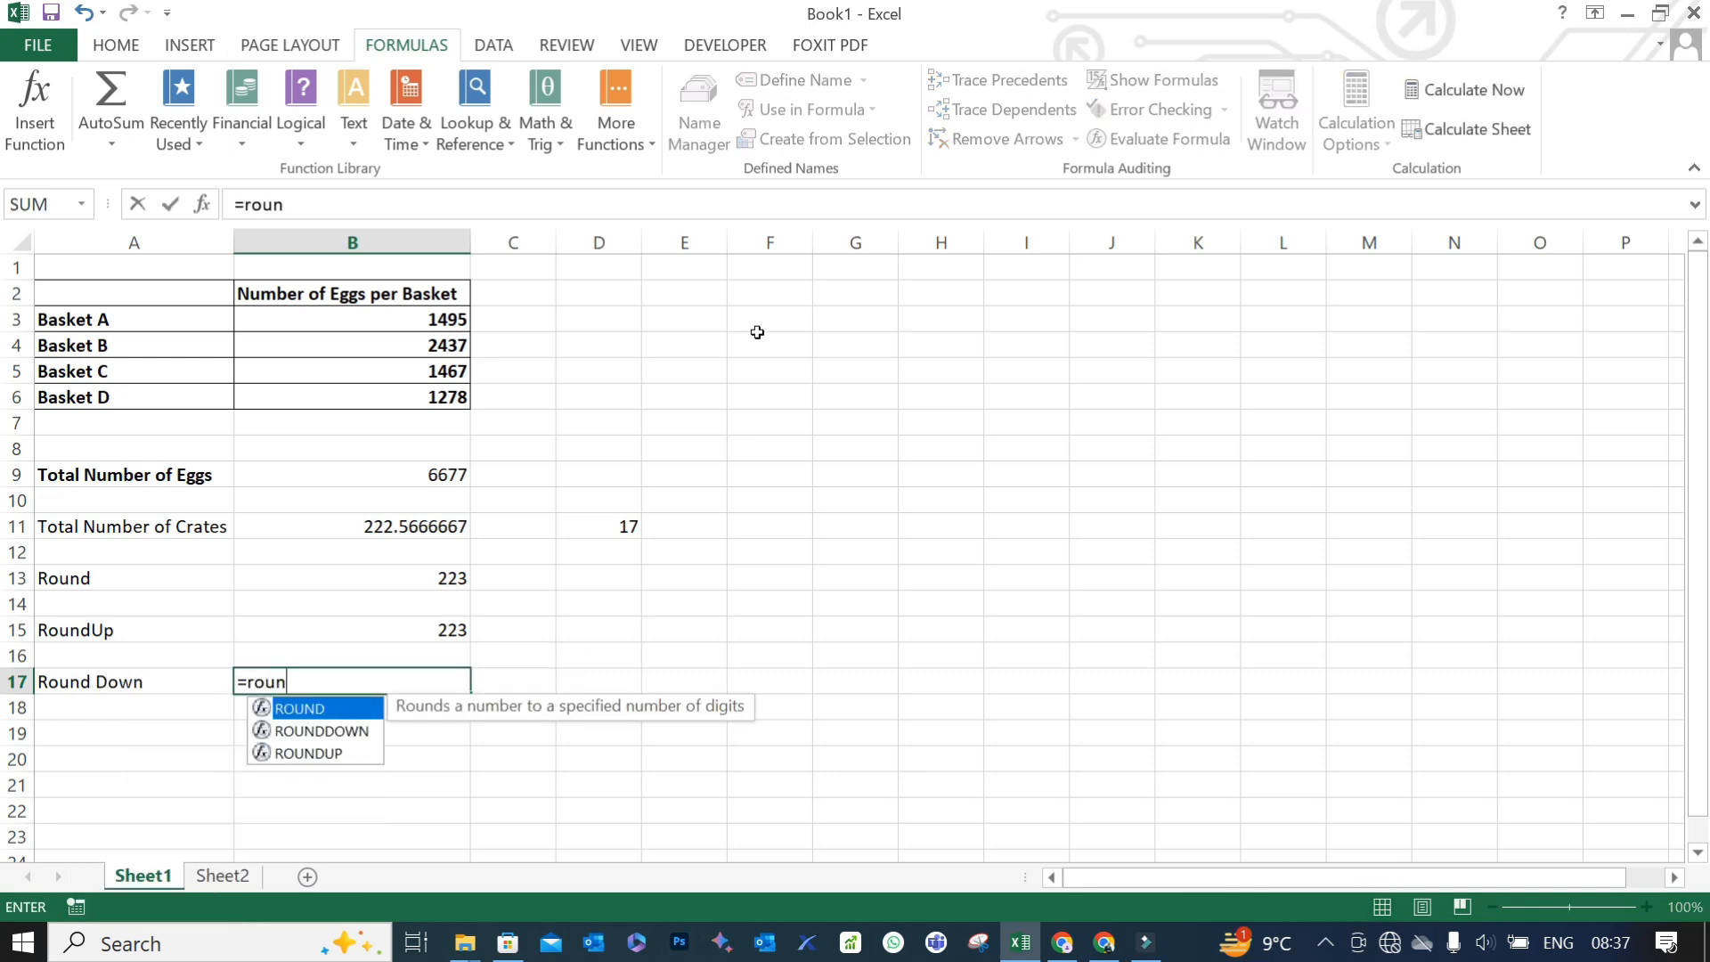
{"action": "type", "text": "ddon"}
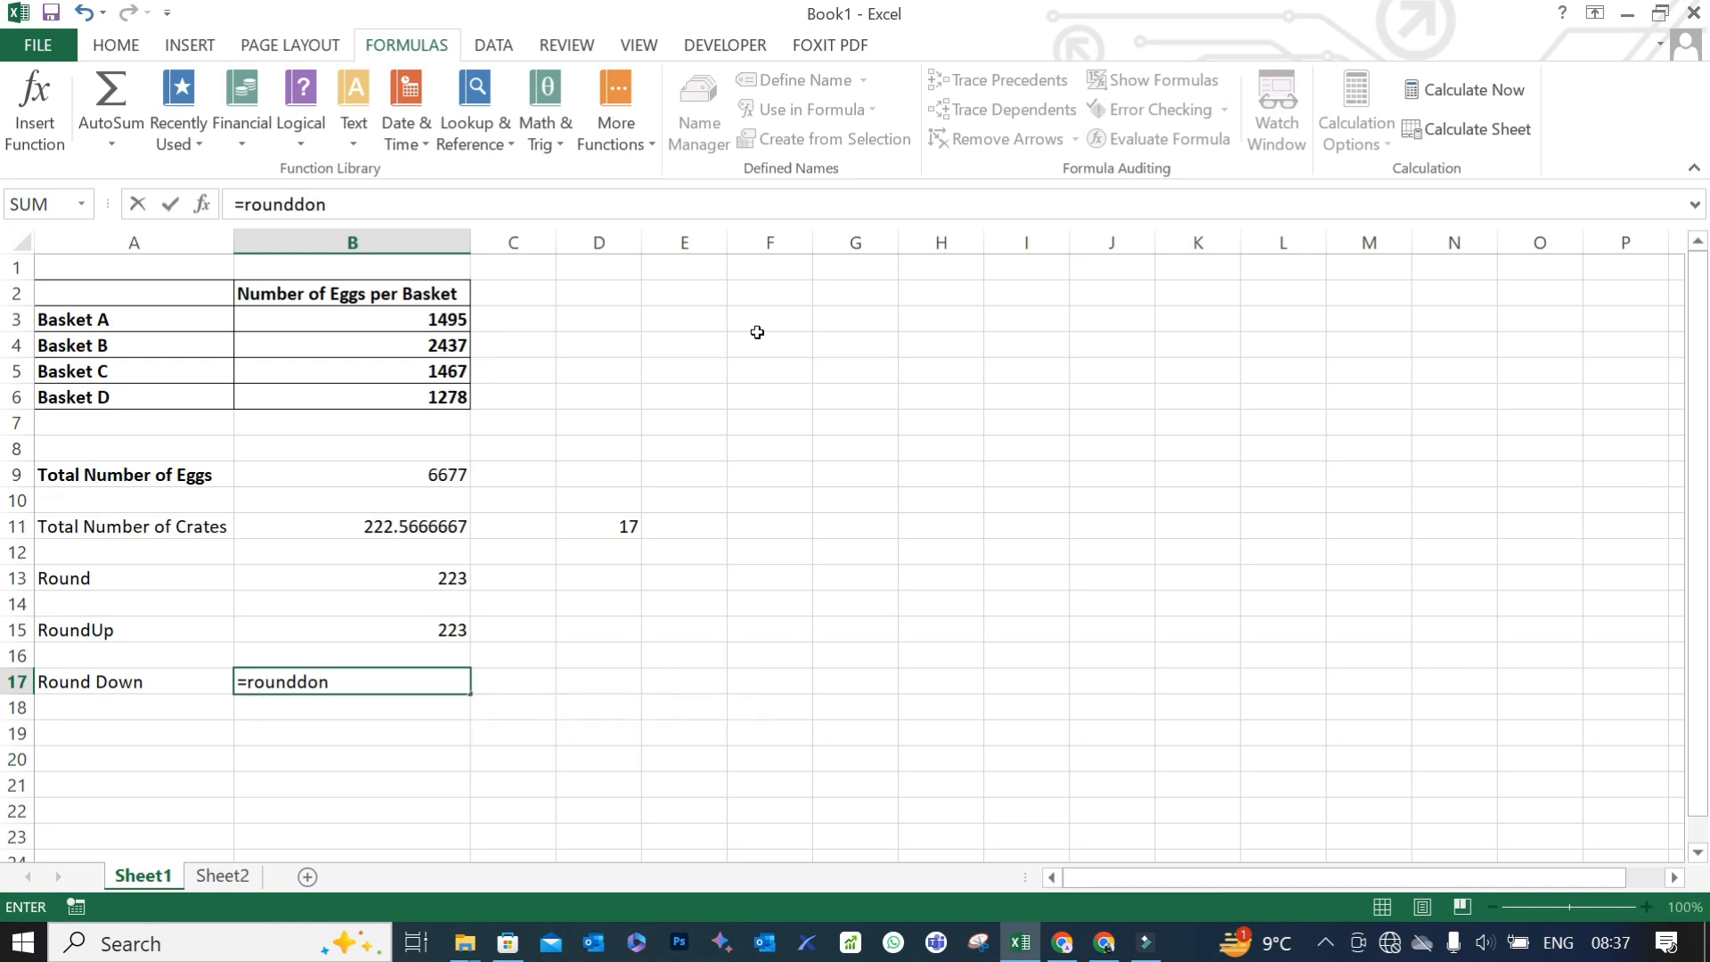
{"action": "key", "text": "BackSpace"}
{"action": "type", "text": "wn("}
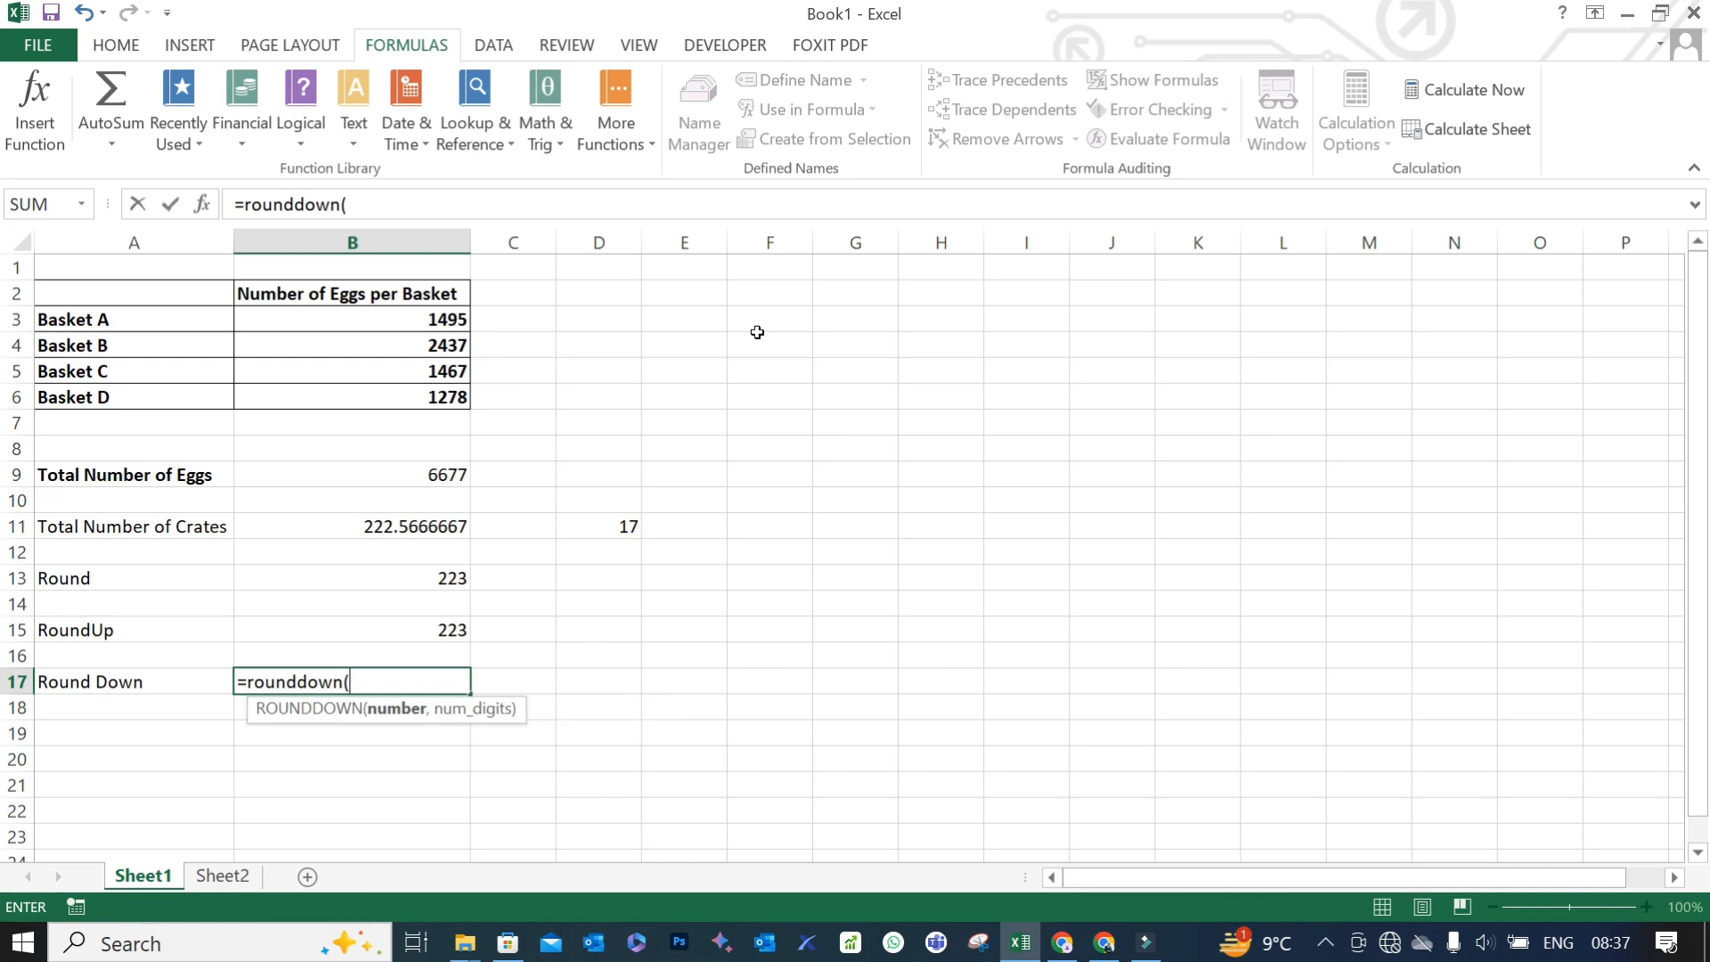
{"action": "left_click", "coordinate": [356, 532]}
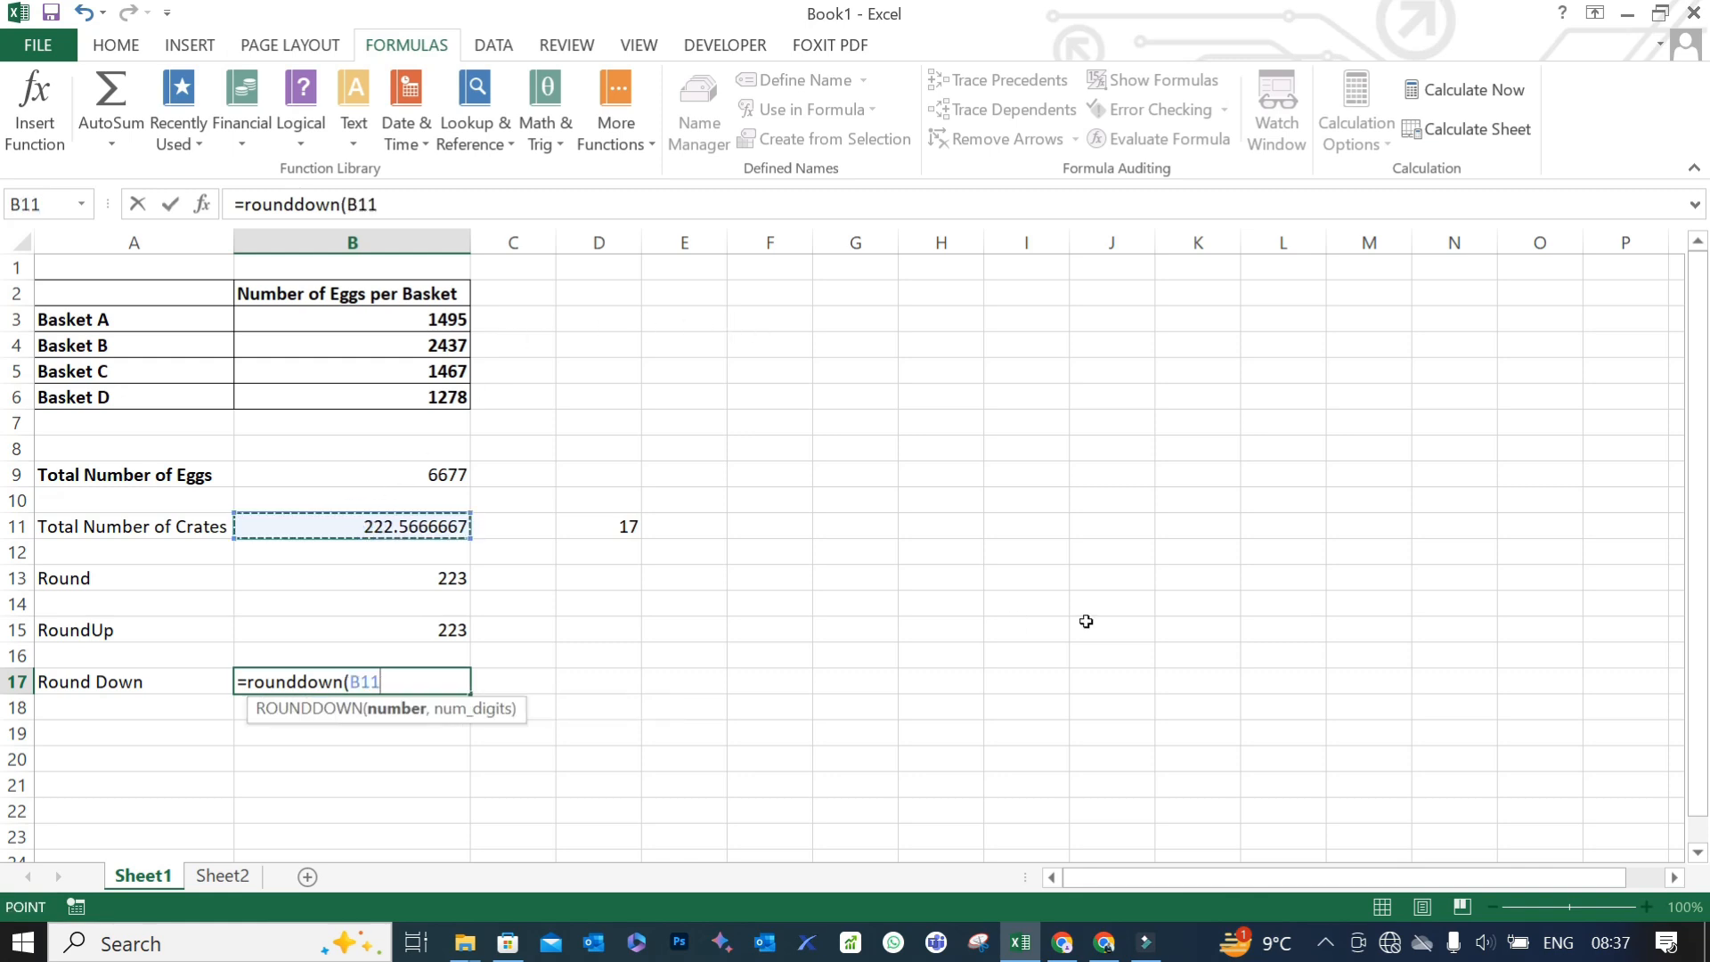
{"action": "type", "text": ",0)"}
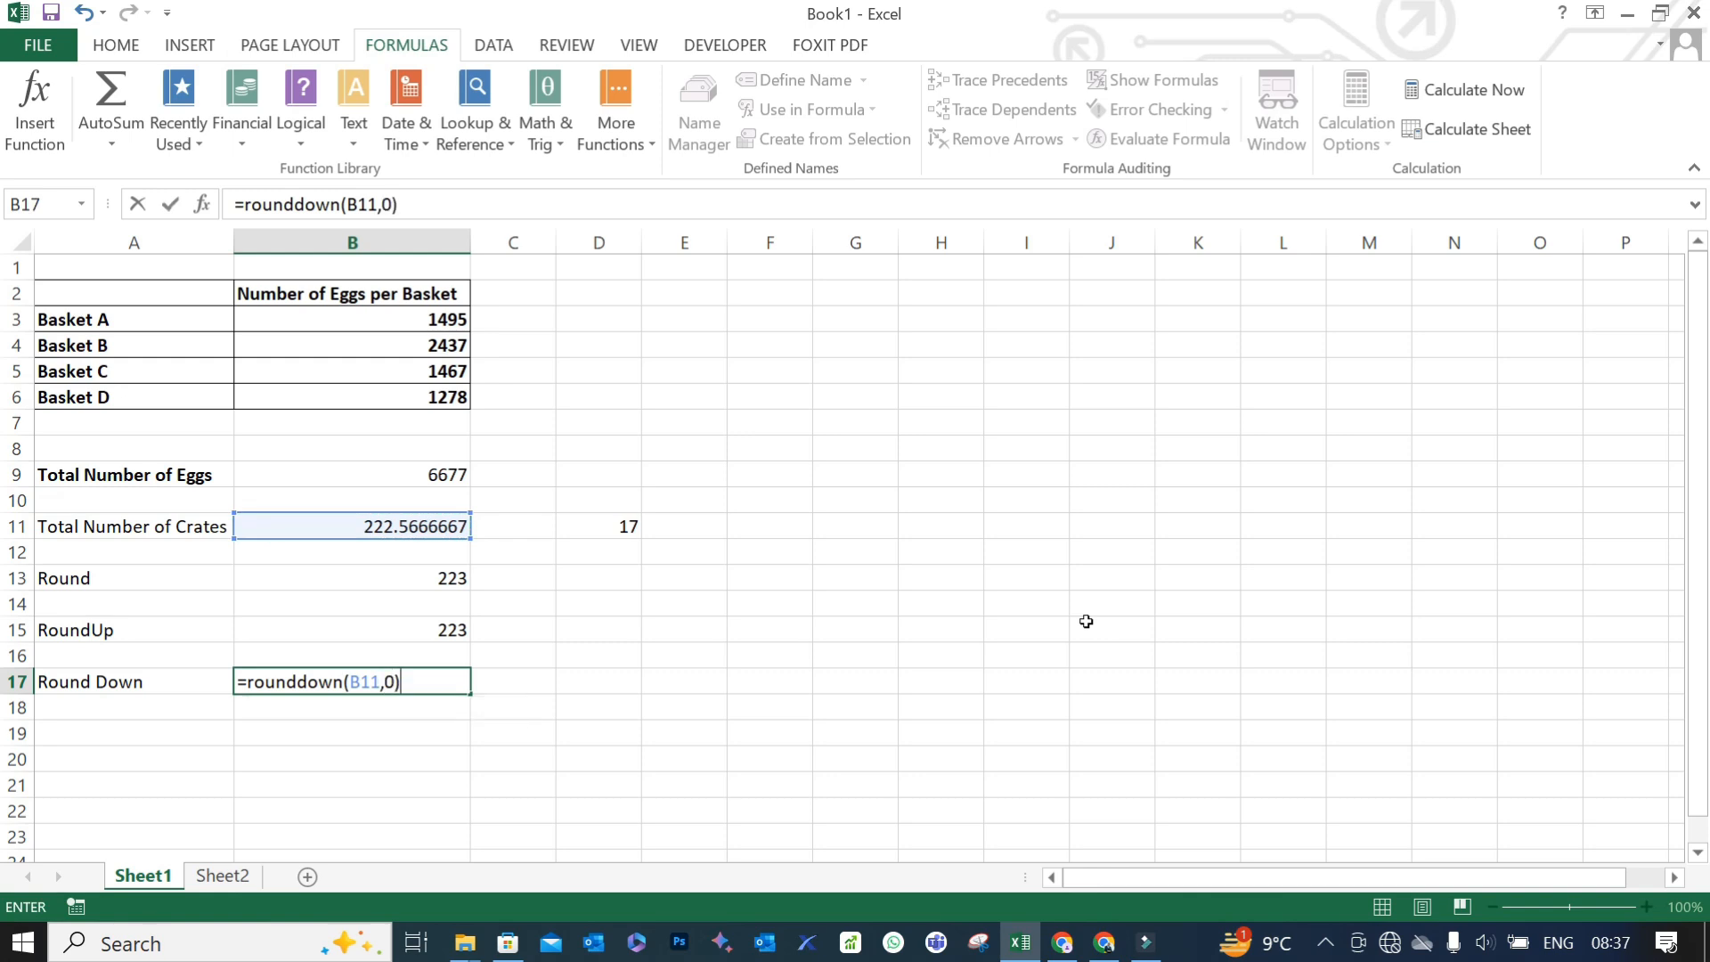
{"action": "key", "text": "Return"}
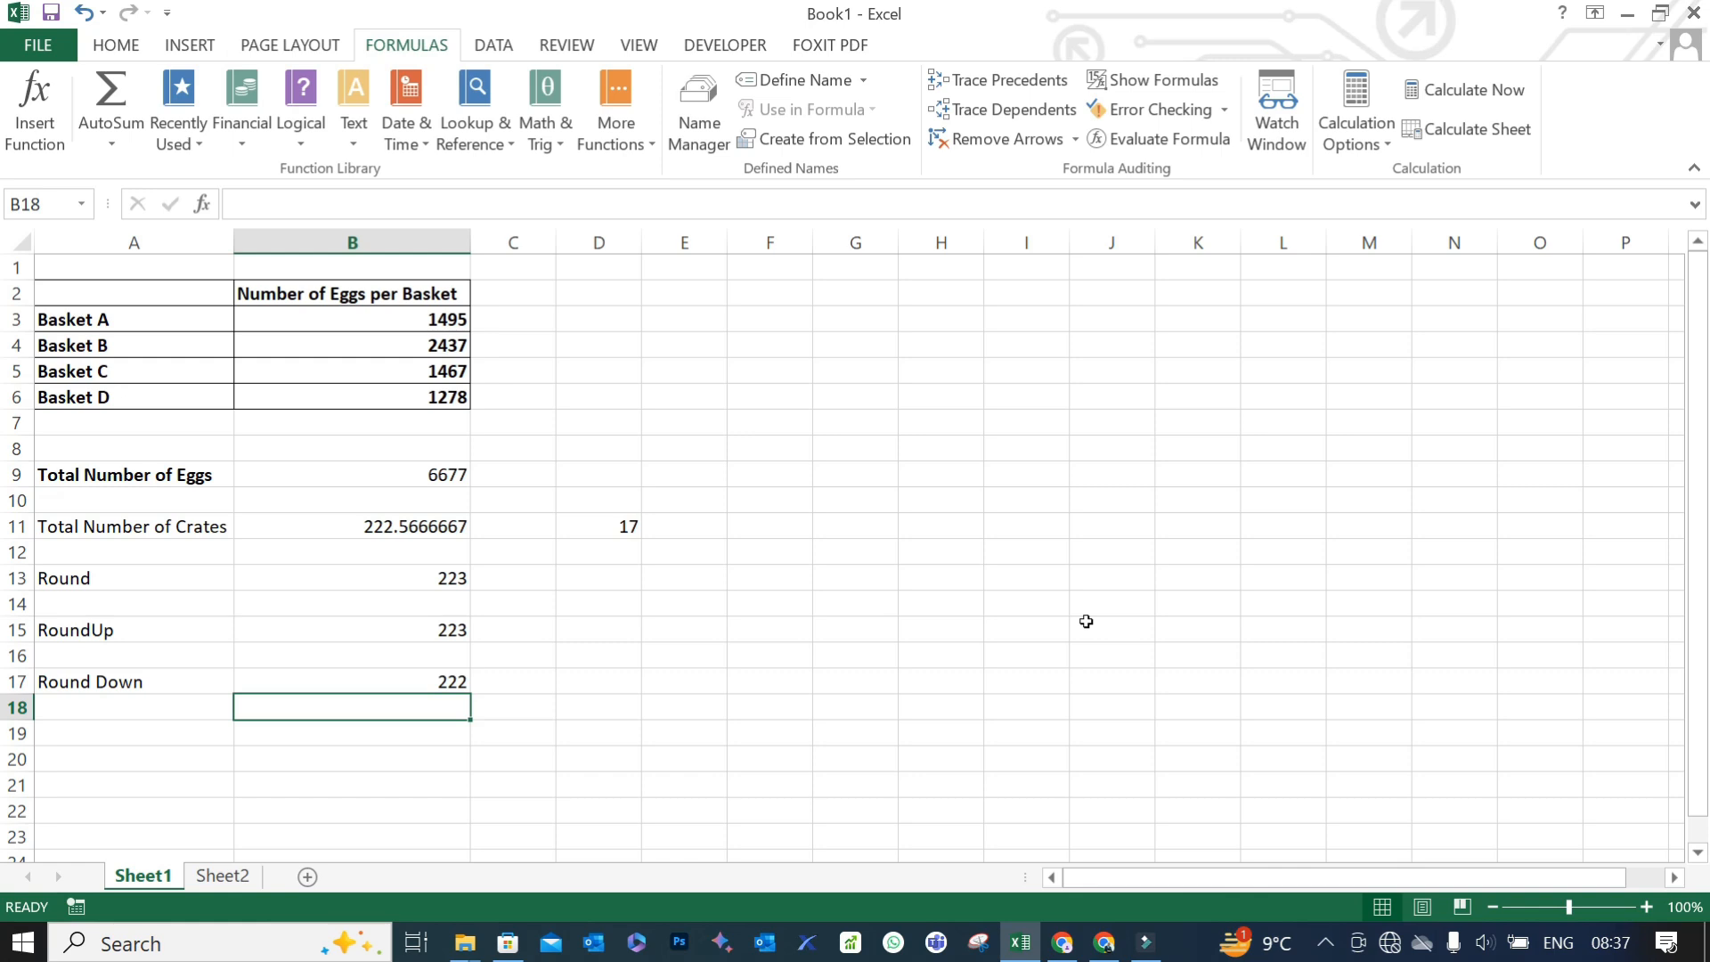
{"action": "left_click", "coordinate": [372, 698]}
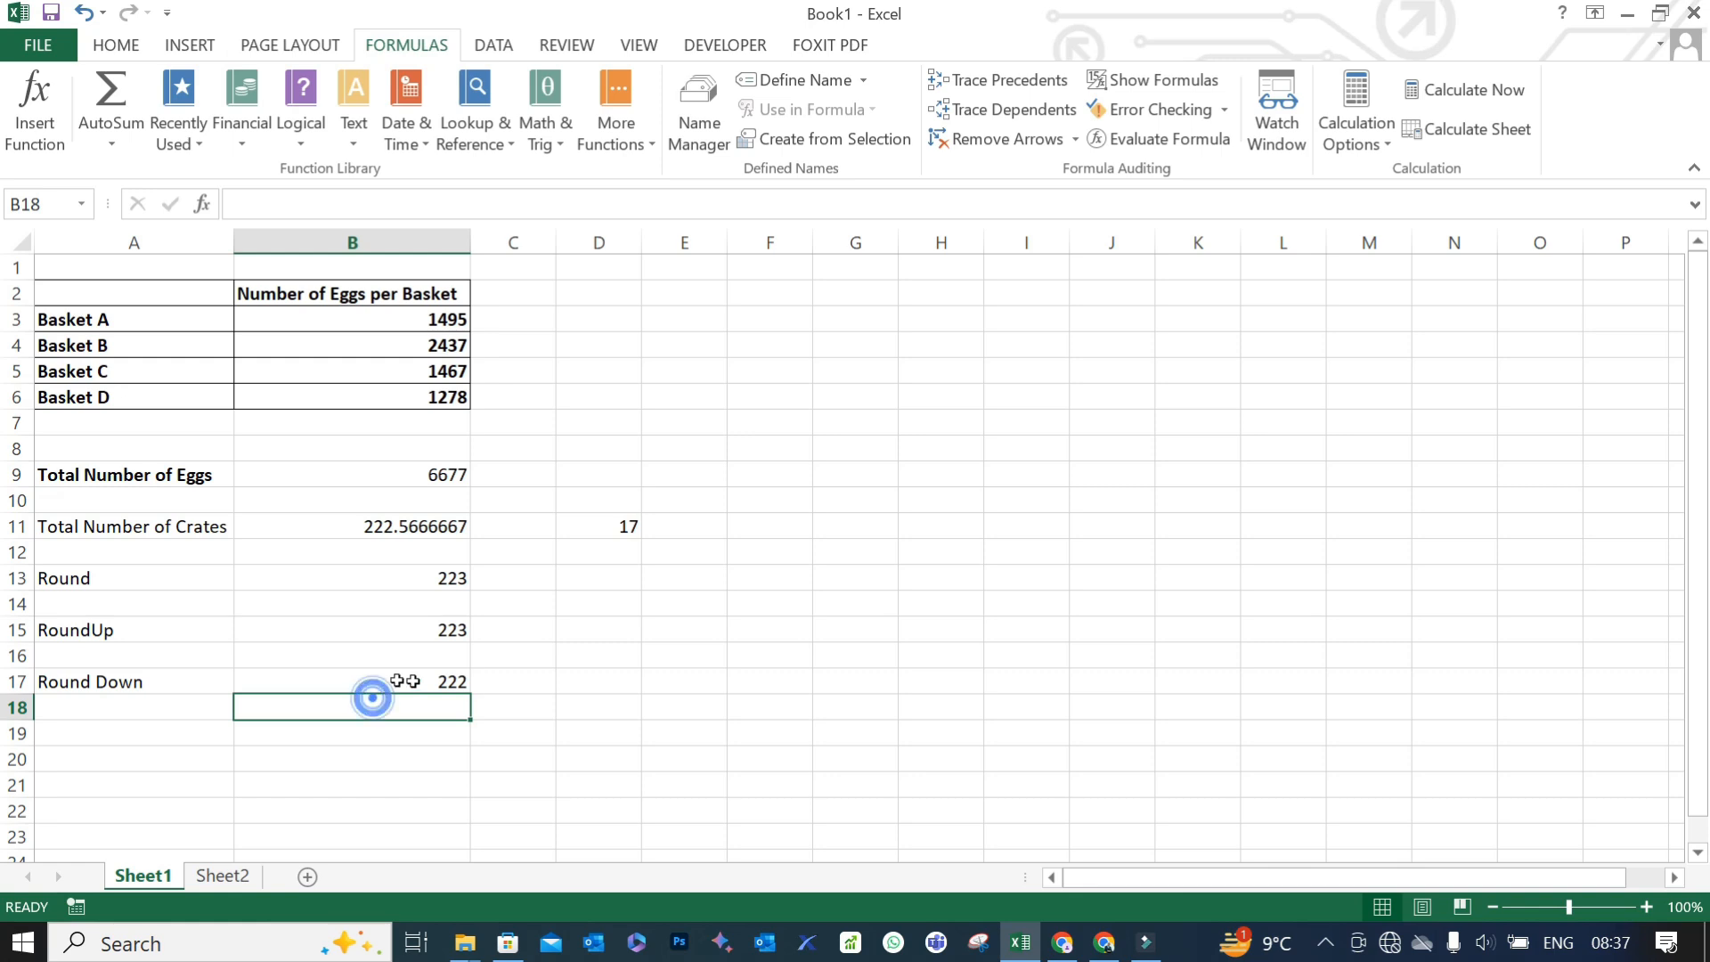
{"action": "left_click", "coordinate": [401, 682]}
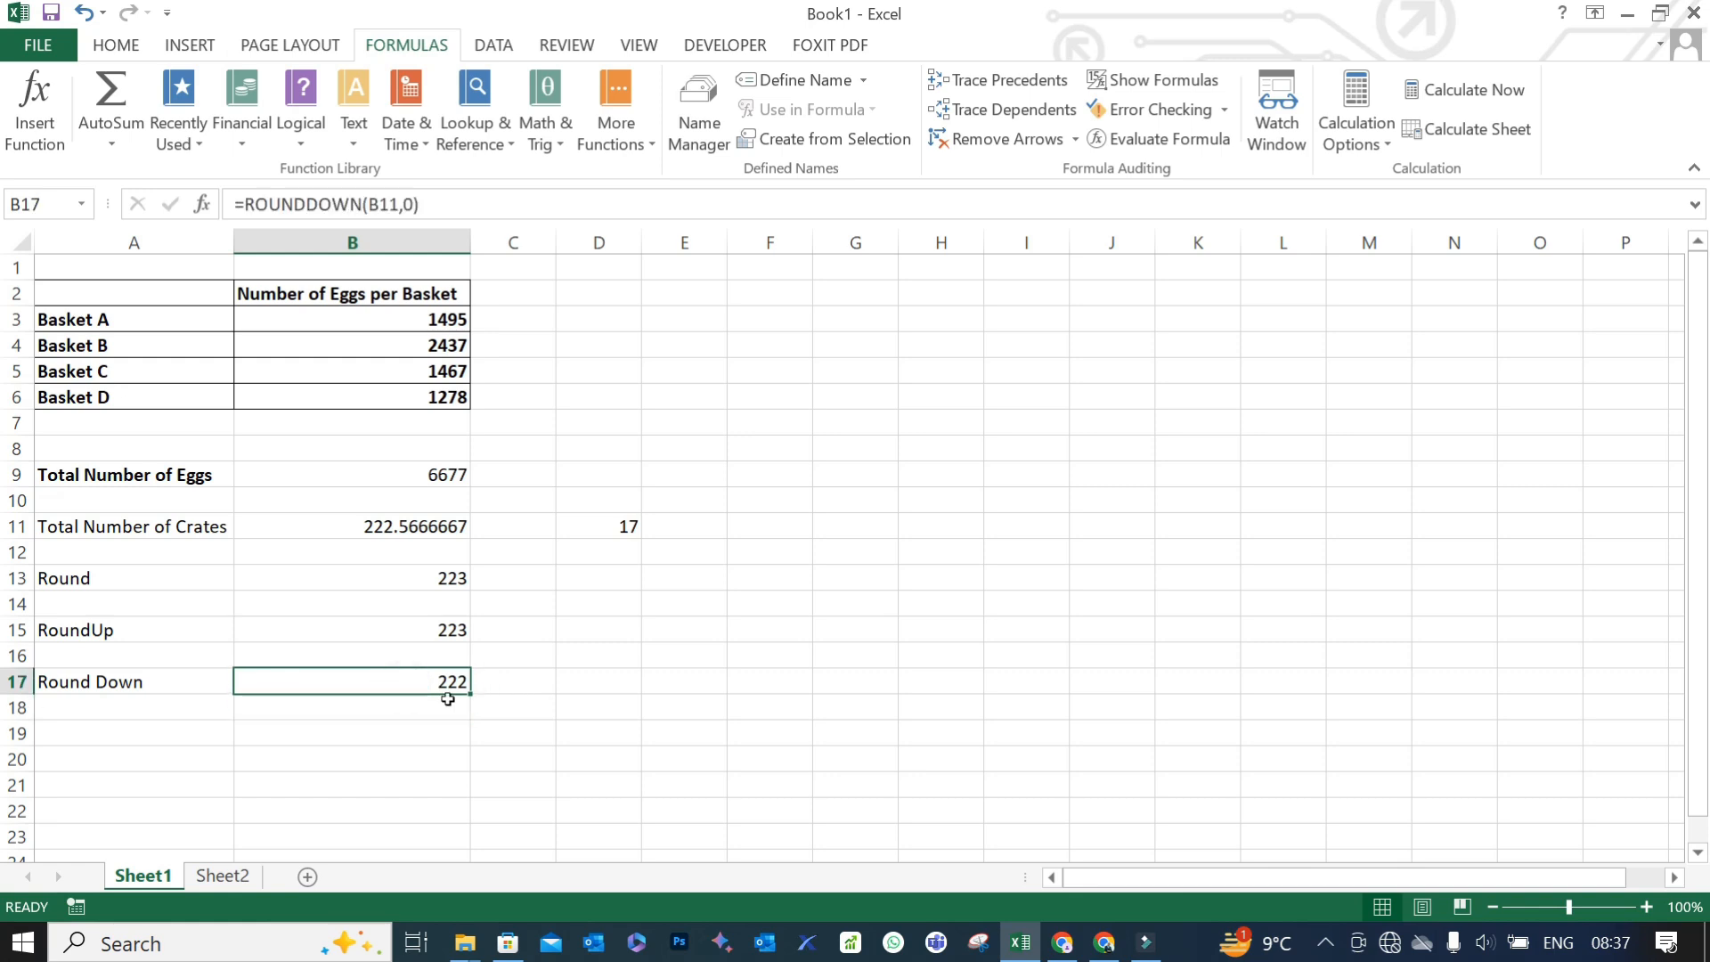